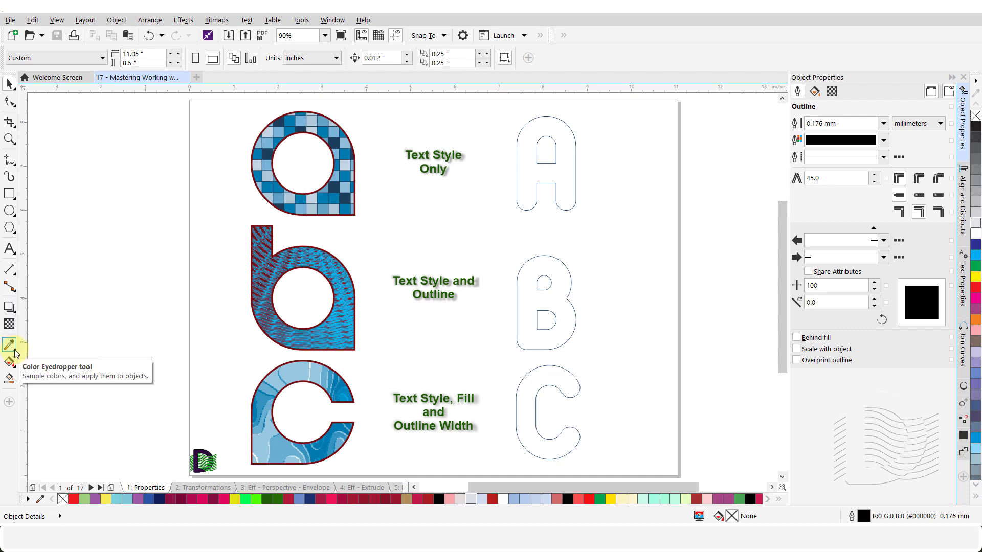
# Step: Activate the Attributes Eyedropper and set it to sample only the Text property
pyautogui.click(9, 345)
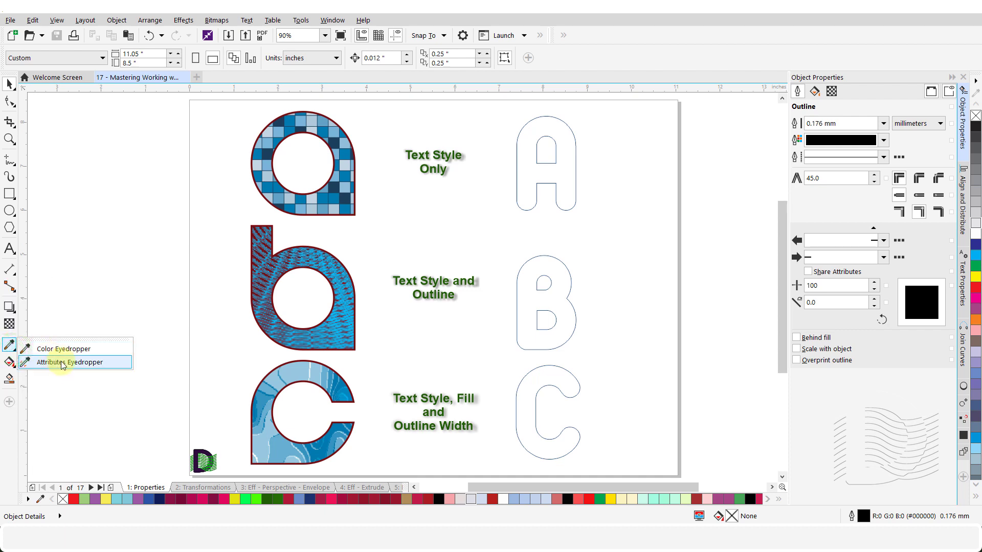
pyautogui.click(62, 362)
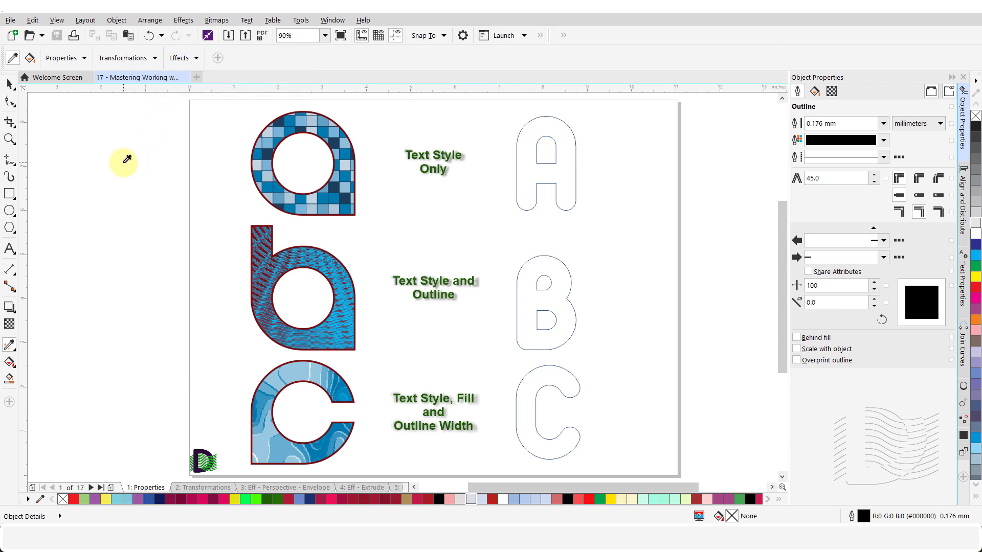
pyautogui.click(84, 60)
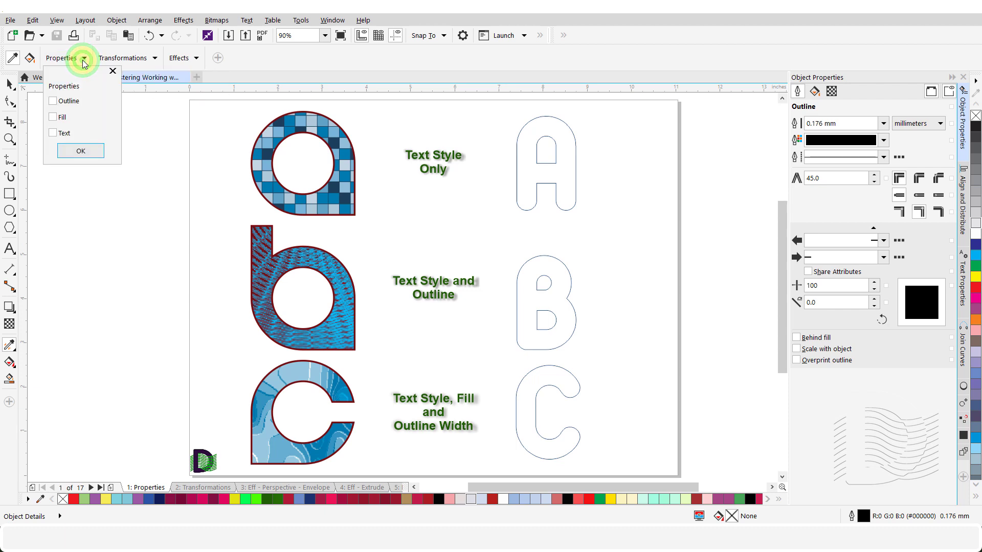
pyautogui.click(52, 133)
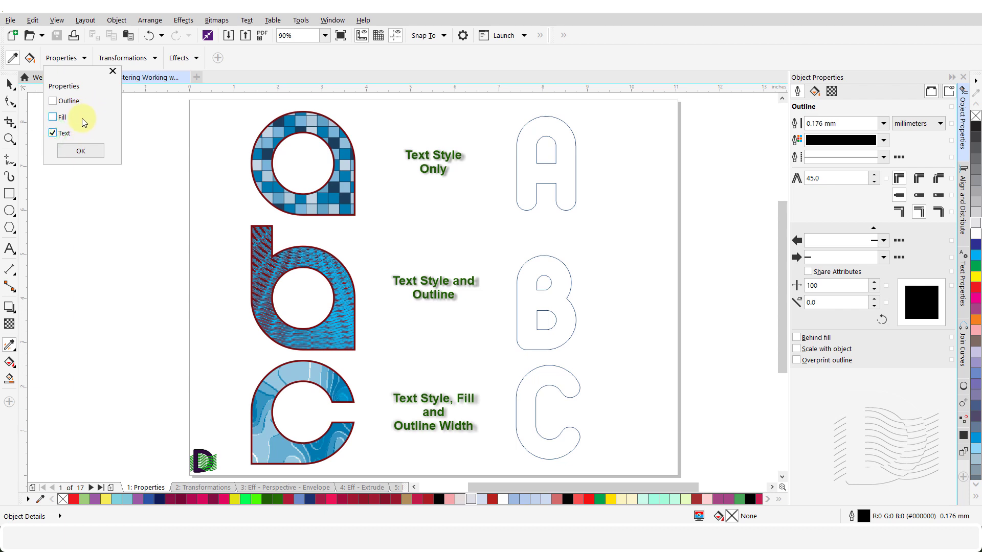
pyautogui.click(76, 151)
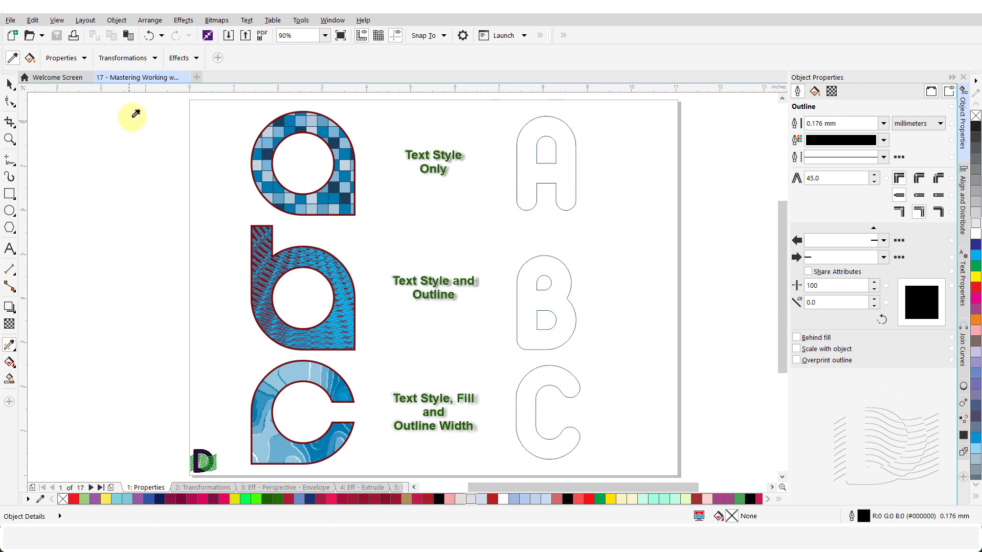
# Step: Review the eyedropper's transformation options and toggle Distortion among the sampled effects
pyautogui.click(154, 59)
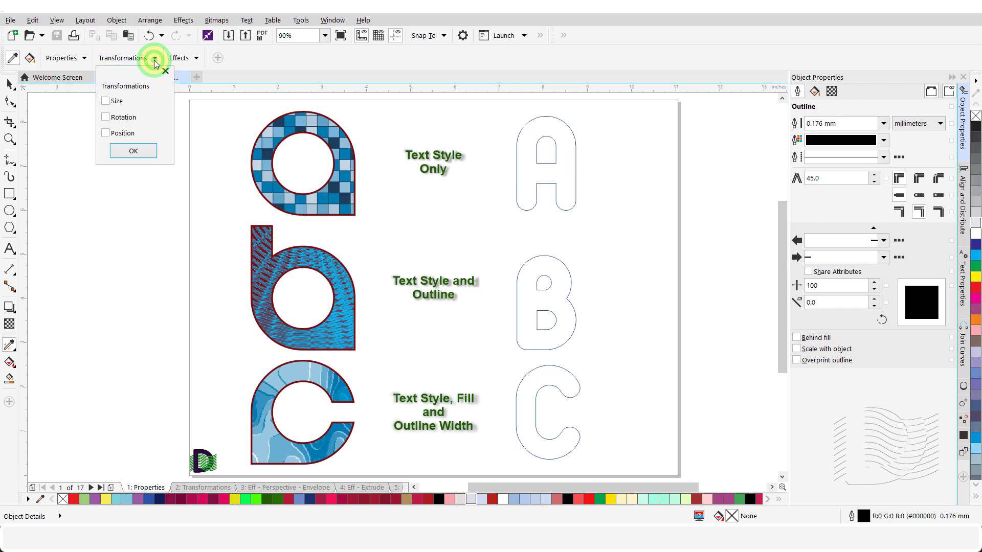
pyautogui.click(196, 59)
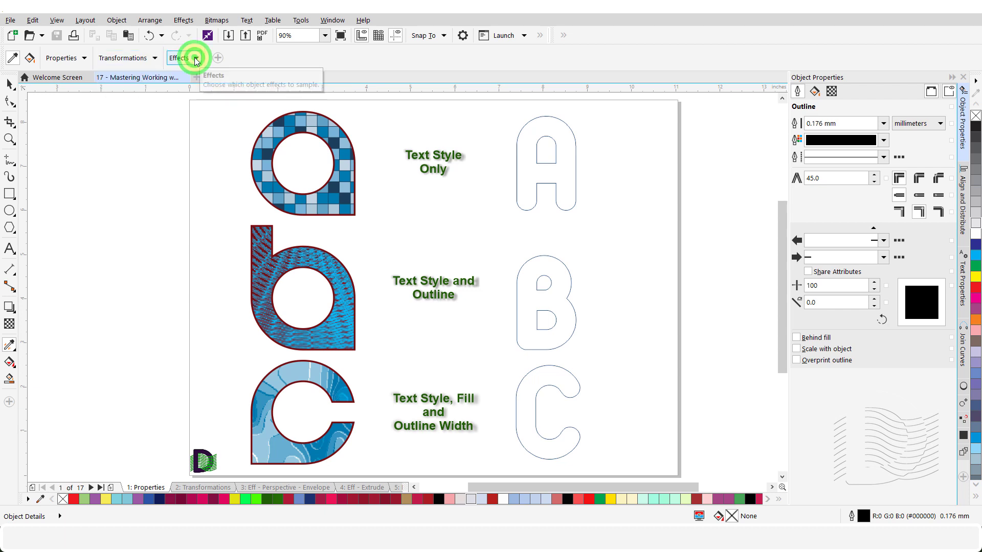
pyautogui.click(196, 58)
pyautogui.click(176, 231)
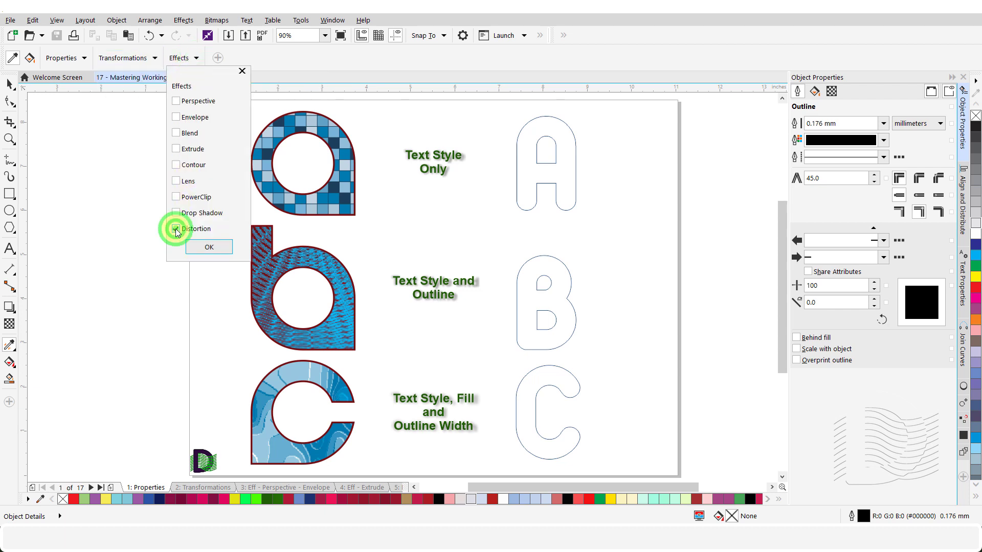
pyautogui.click(208, 247)
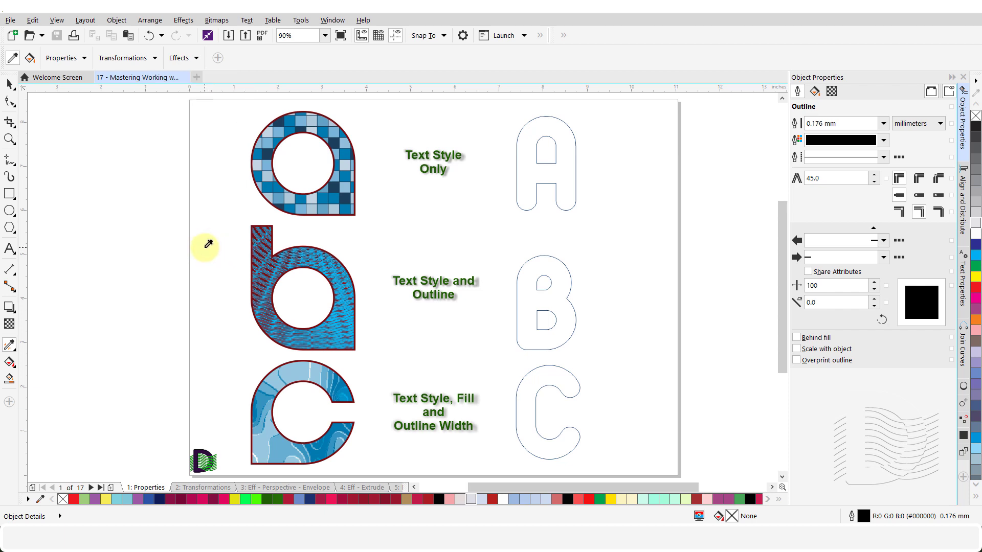
# Step: Sample the text style of the patterned letter a and apply it to the plain letter A opposite it
pyautogui.click(337, 203)
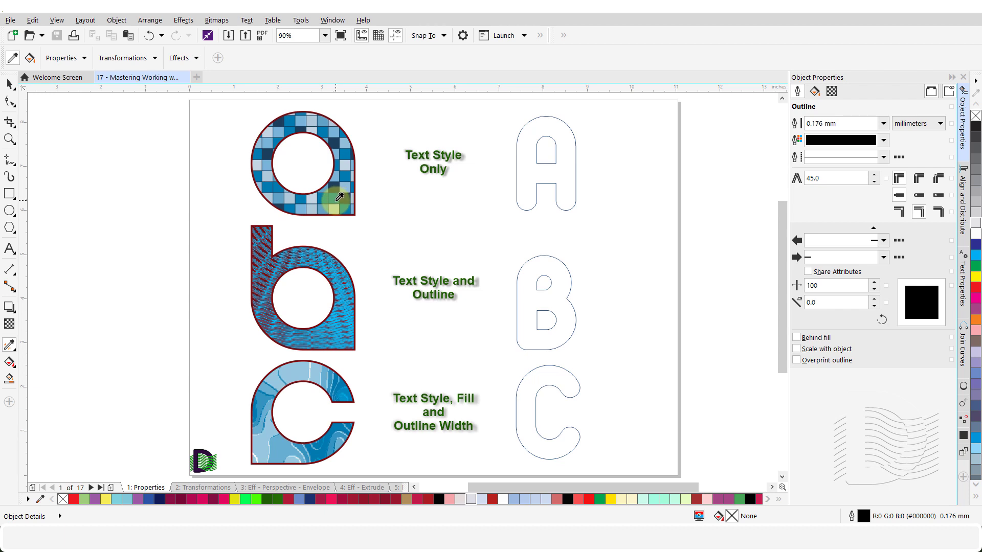
pyautogui.click(338, 199)
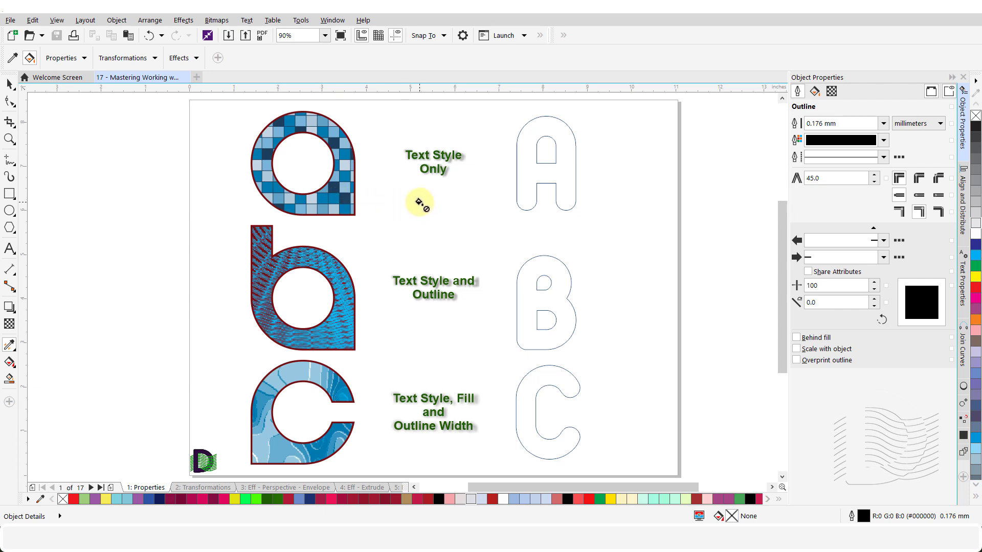
pyautogui.click(527, 175)
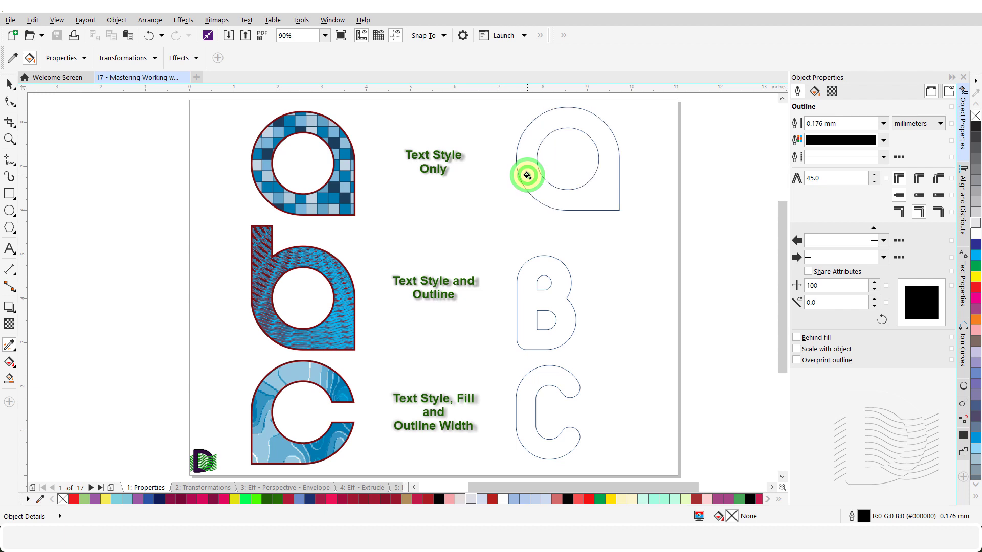
pyautogui.press('space')
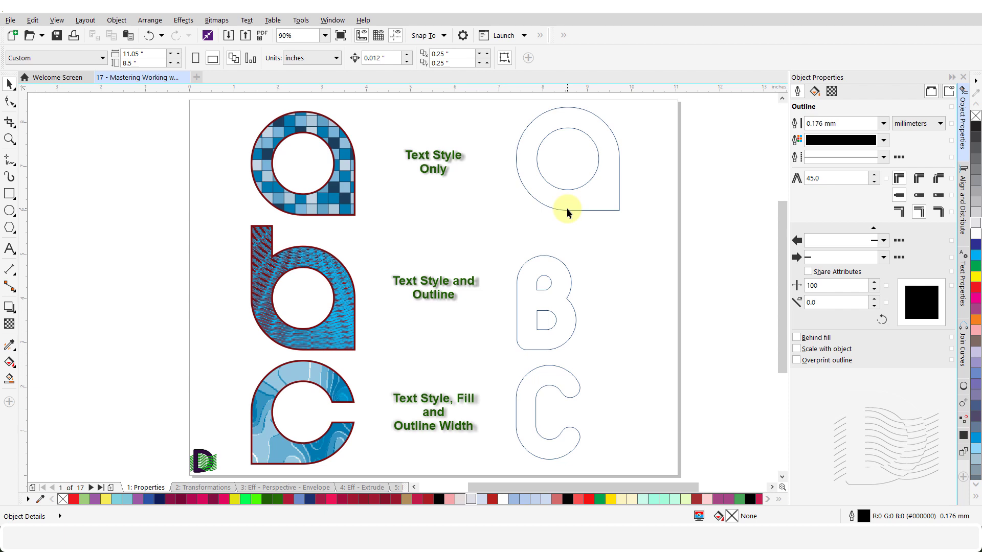
# Step: Add Outline to the sampled properties and copy the text style and outline from the filled letter b to the plain B
pyautogui.press('space')
pyautogui.press('space')
pyautogui.press('i')
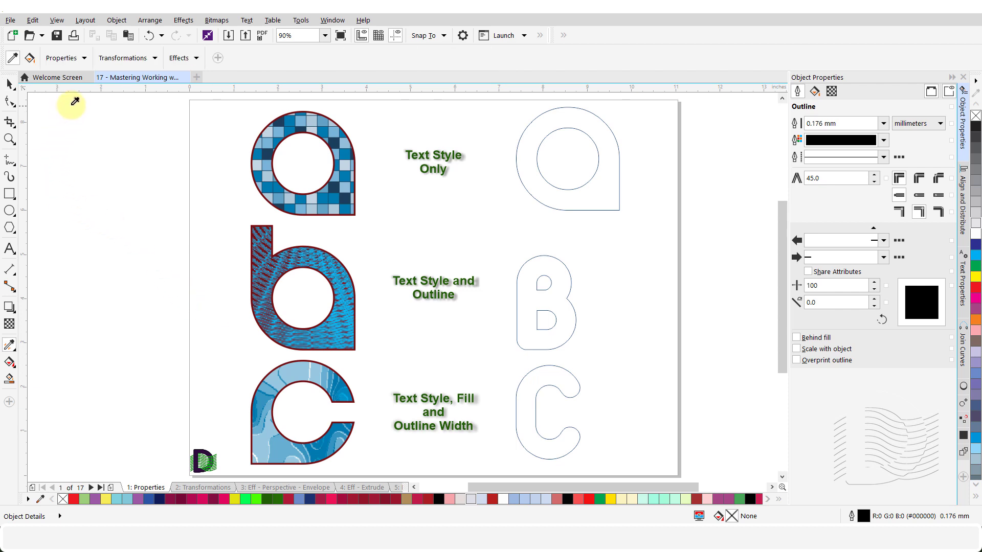
pyautogui.click(84, 59)
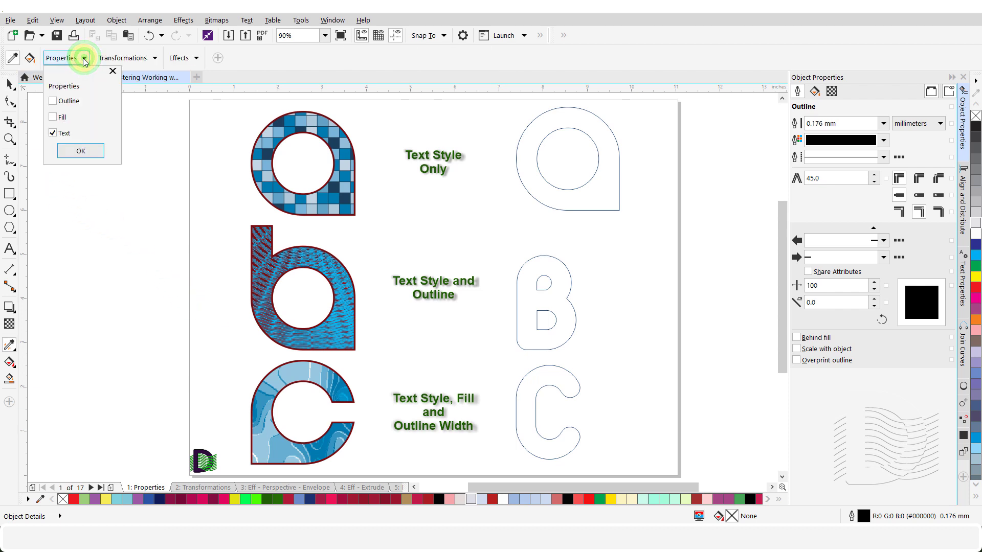
pyautogui.click(53, 102)
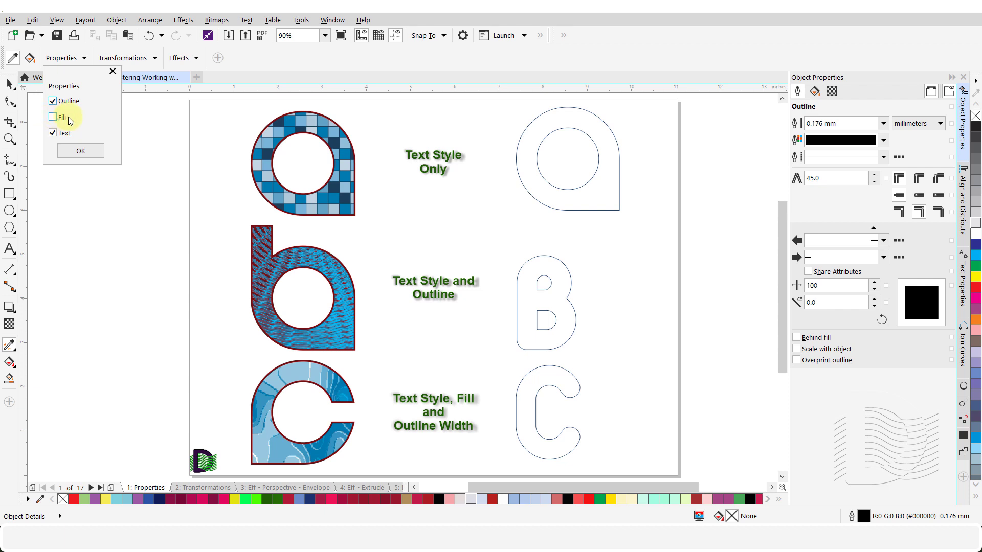
pyautogui.click(75, 149)
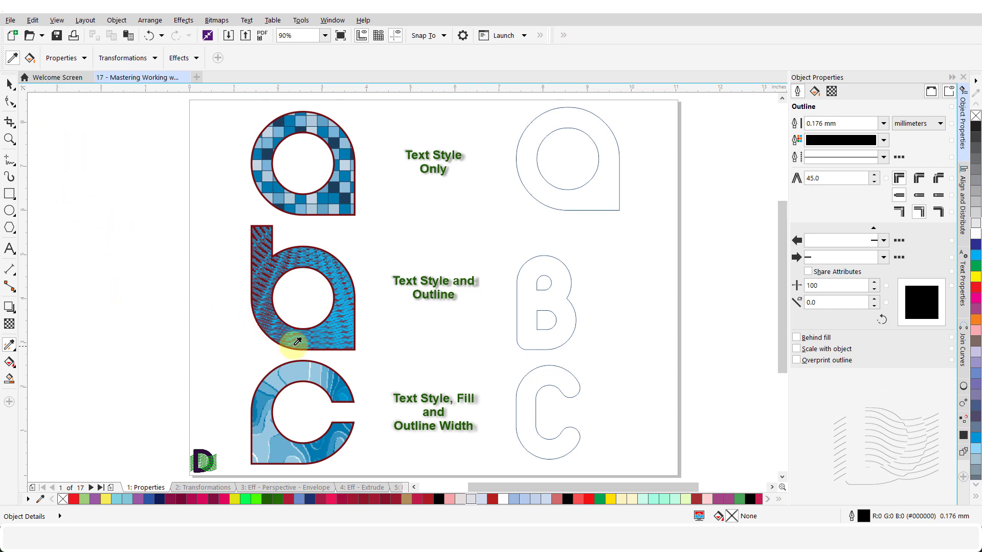
pyautogui.click(342, 330)
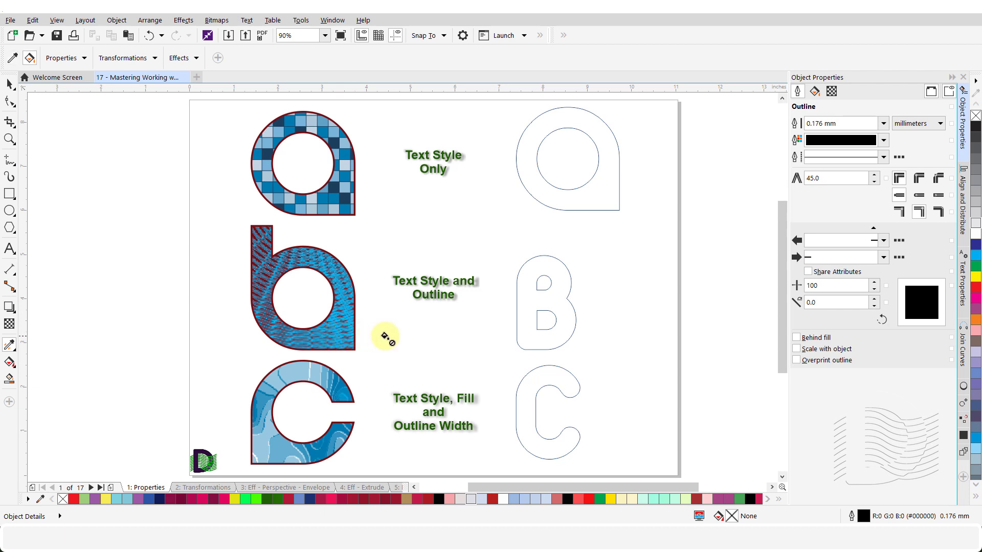
pyautogui.click(525, 302)
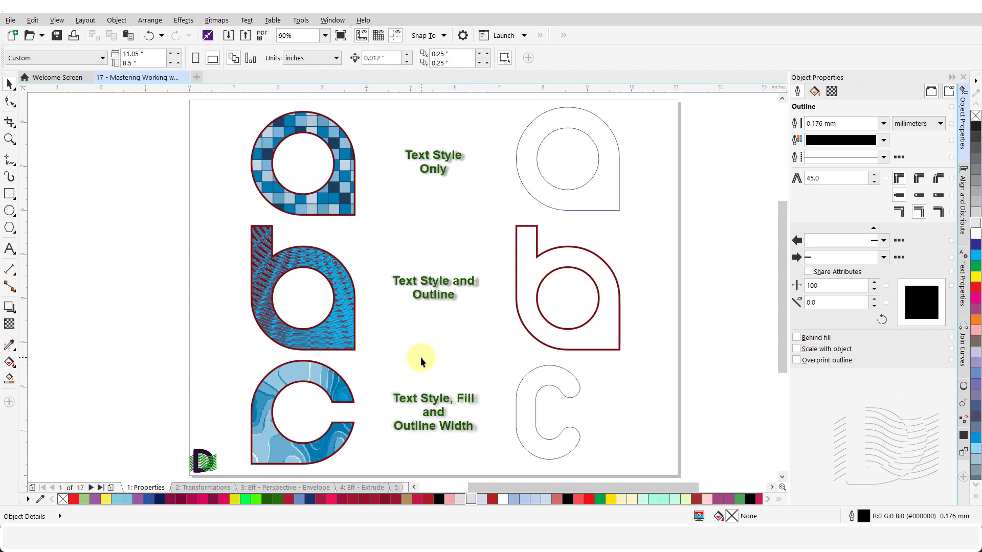
# Step: Add Fill to the sampled properties and copy text style, fill and outline from the filled letter c to the plain C
pyautogui.press('i')
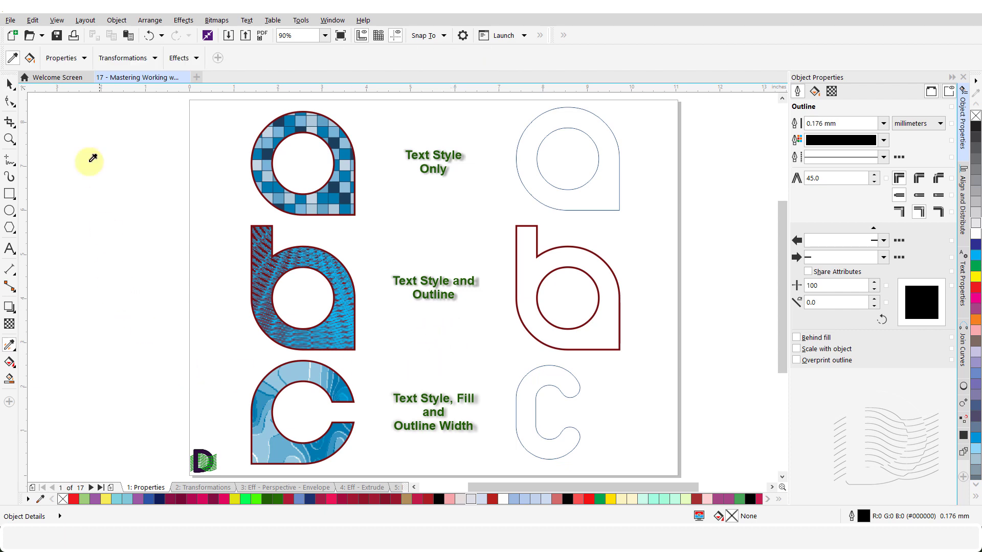
pyautogui.click(85, 58)
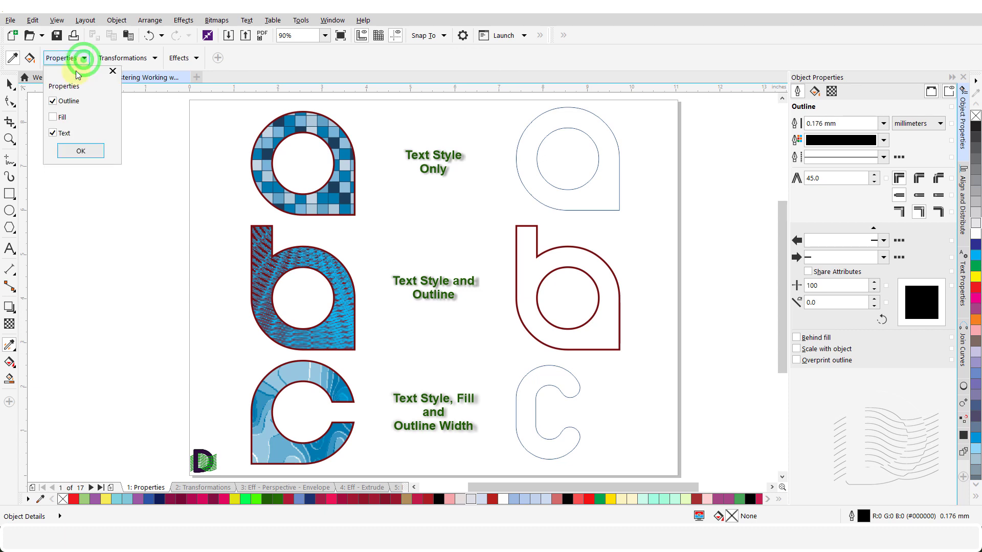
pyautogui.click(53, 118)
pyautogui.click(53, 118)
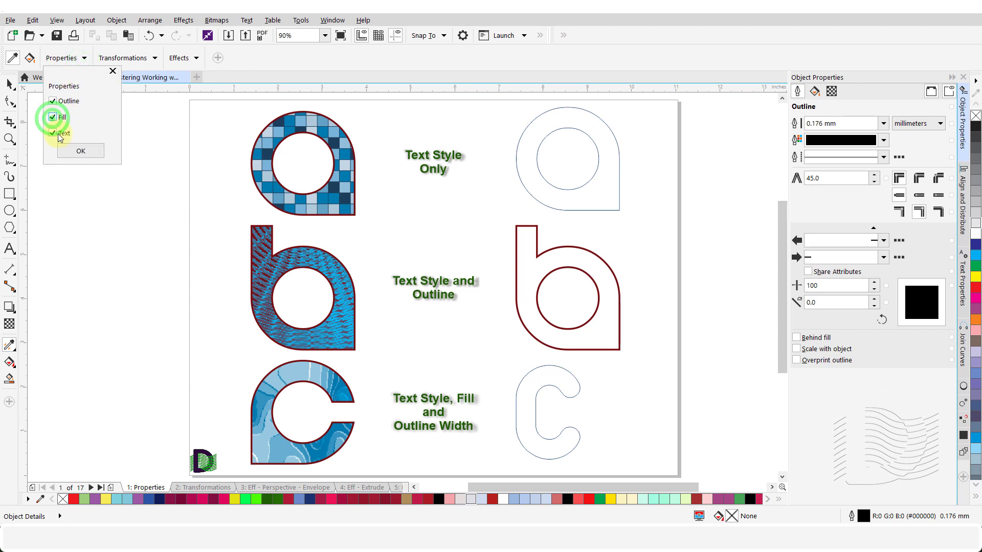
pyautogui.click(75, 155)
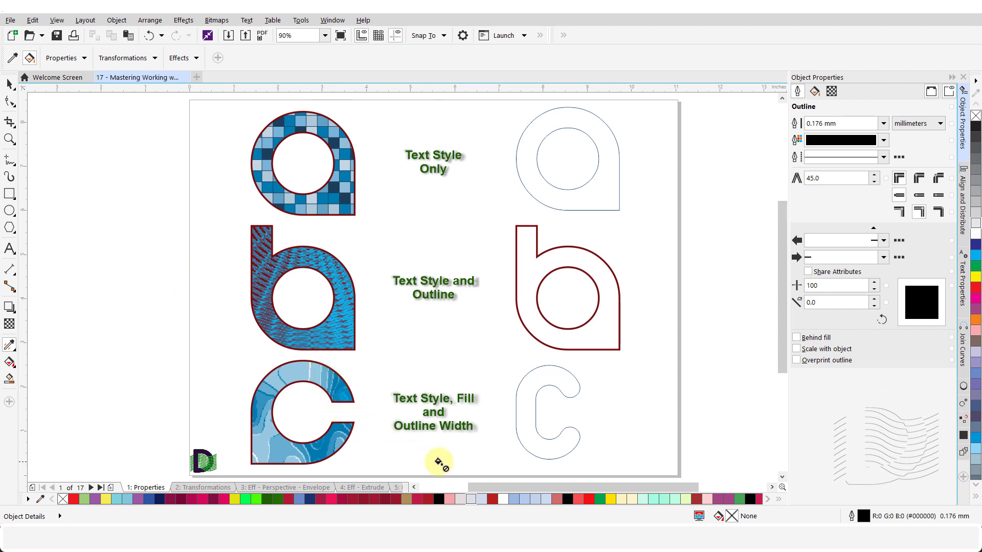
pyautogui.click(531, 439)
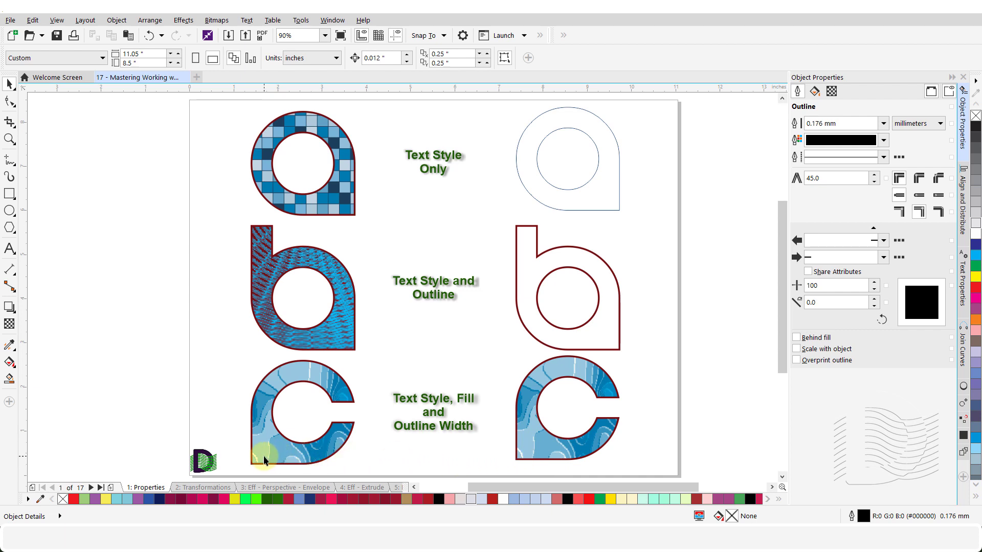
# Step: Go to the Transformations page and exclude Outline, Fill and Text from the properties sampled by the Attributes Eyedropper
pyautogui.click(203, 487)
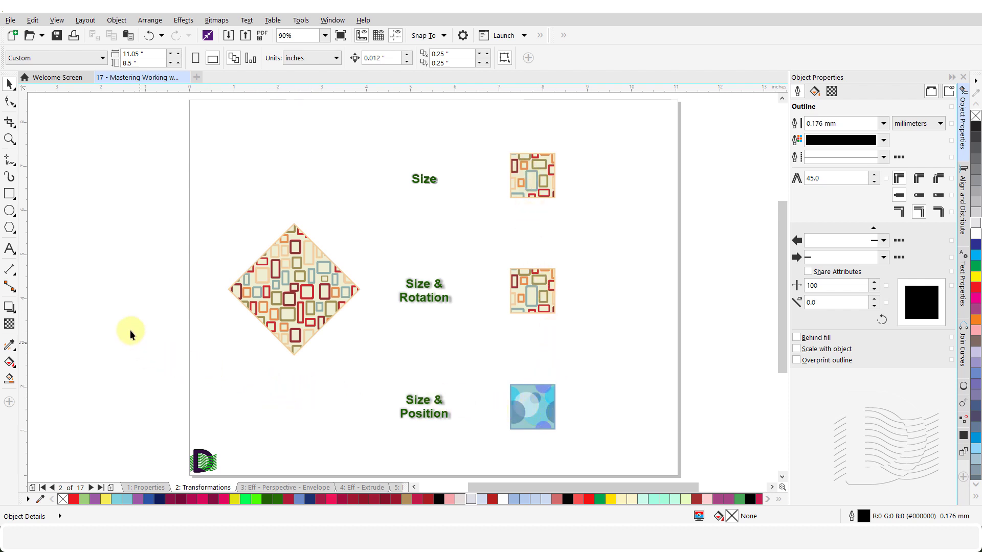
pyautogui.press('i')
pyautogui.click(84, 58)
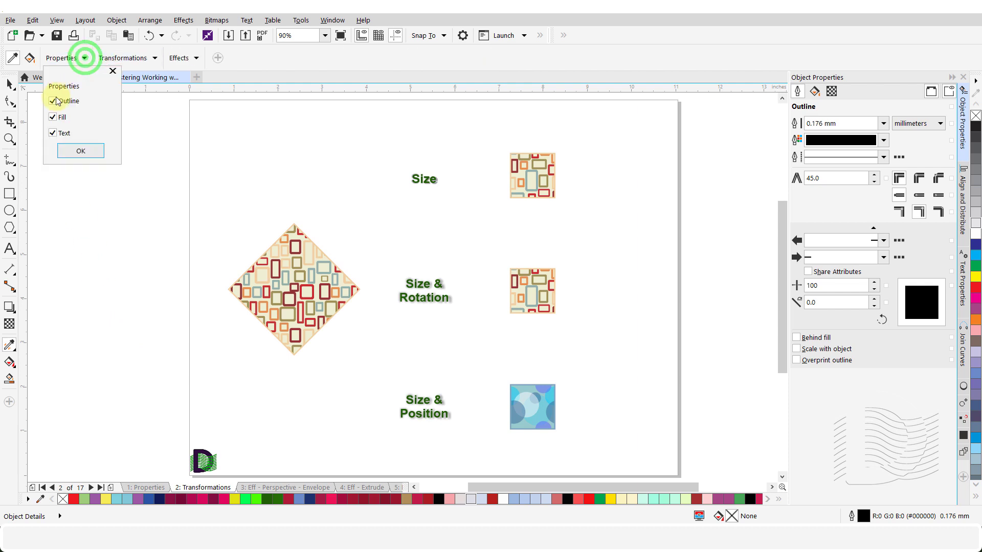
pyautogui.click(53, 101)
pyautogui.click(54, 117)
pyautogui.click(55, 133)
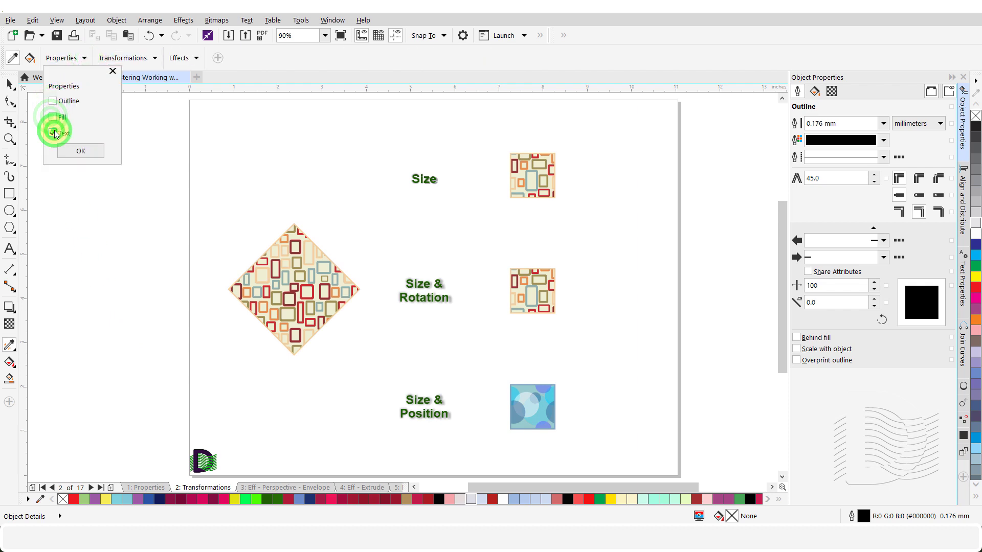
pyautogui.click(72, 151)
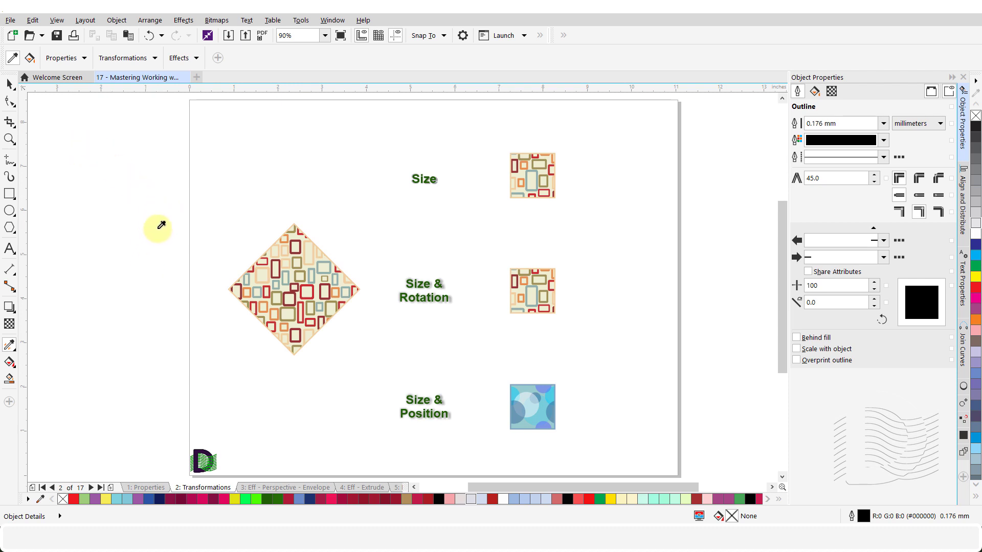
# Step: Enable Size among the sampled transformations and copy the size of the large patterned diamond to the square beside the Size label
pyautogui.click(155, 59)
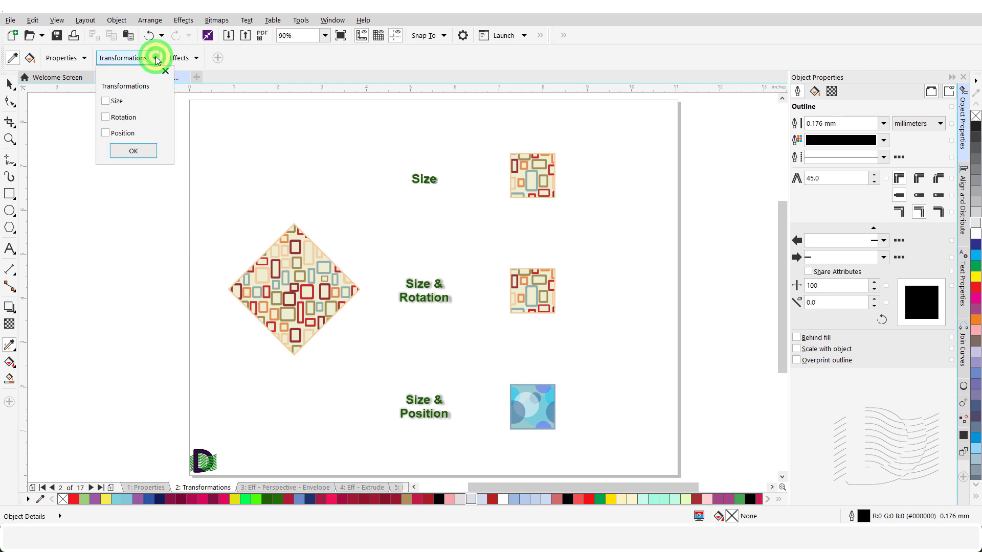
pyautogui.click(105, 102)
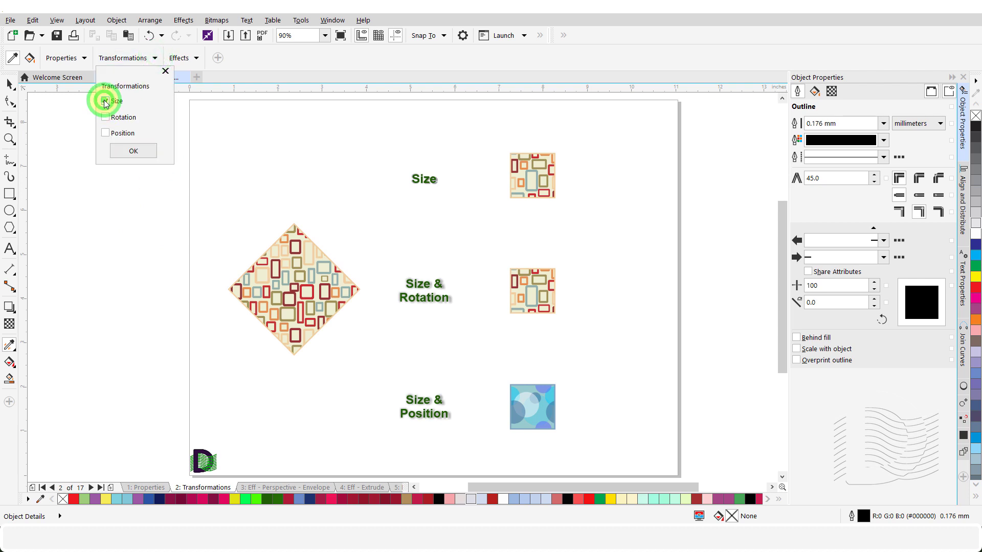
pyautogui.click(133, 151)
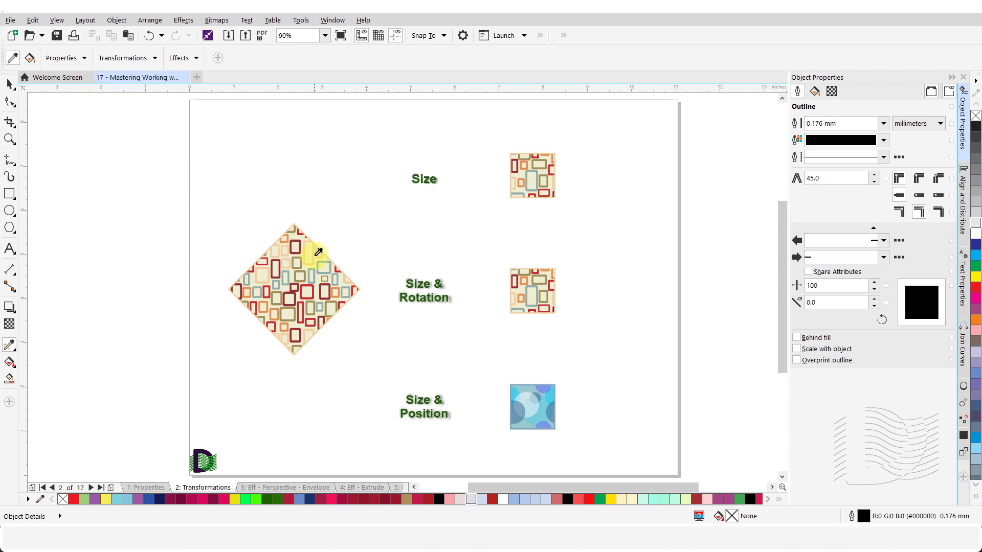
pyautogui.click(303, 276)
pyautogui.click(277, 283)
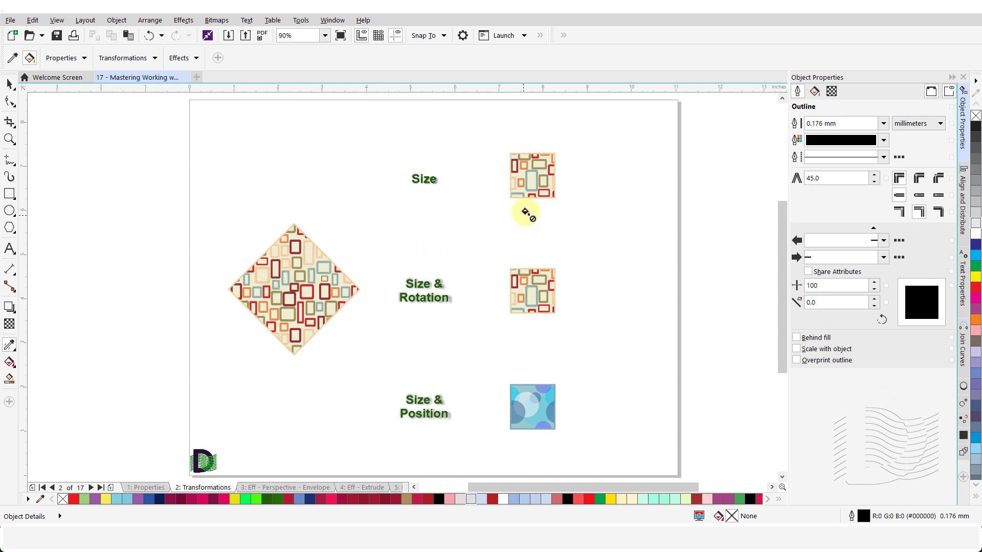
pyautogui.click(530, 178)
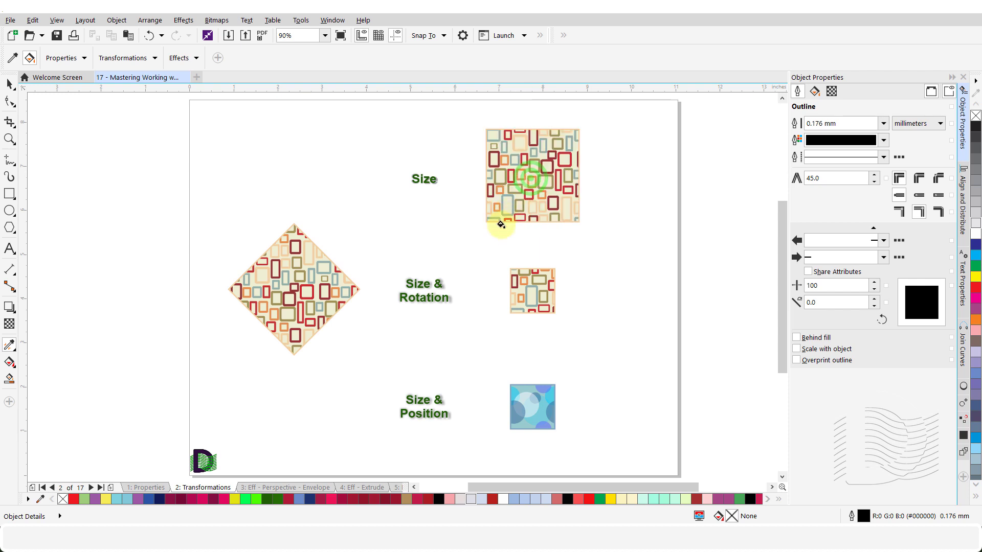
pyautogui.press('space')
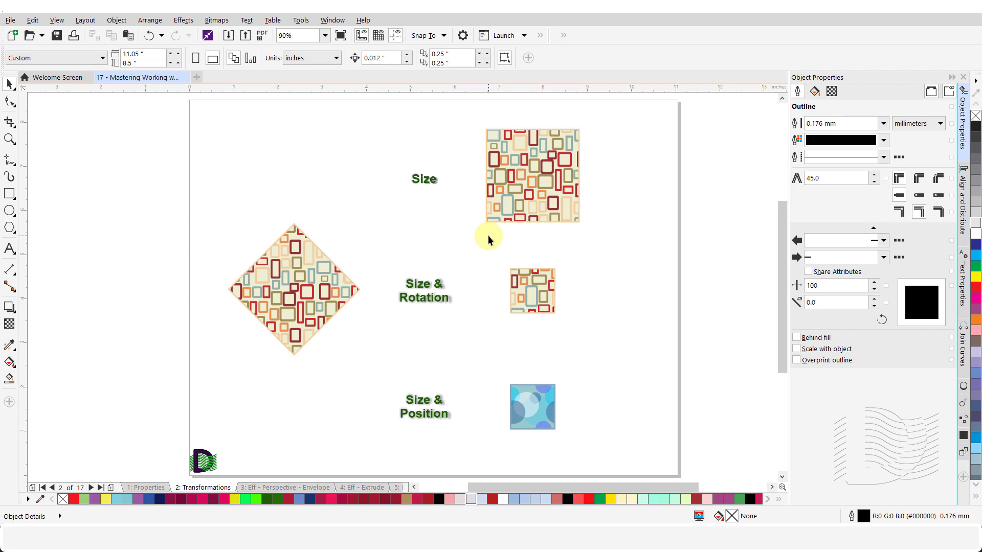
pyautogui.press('space')
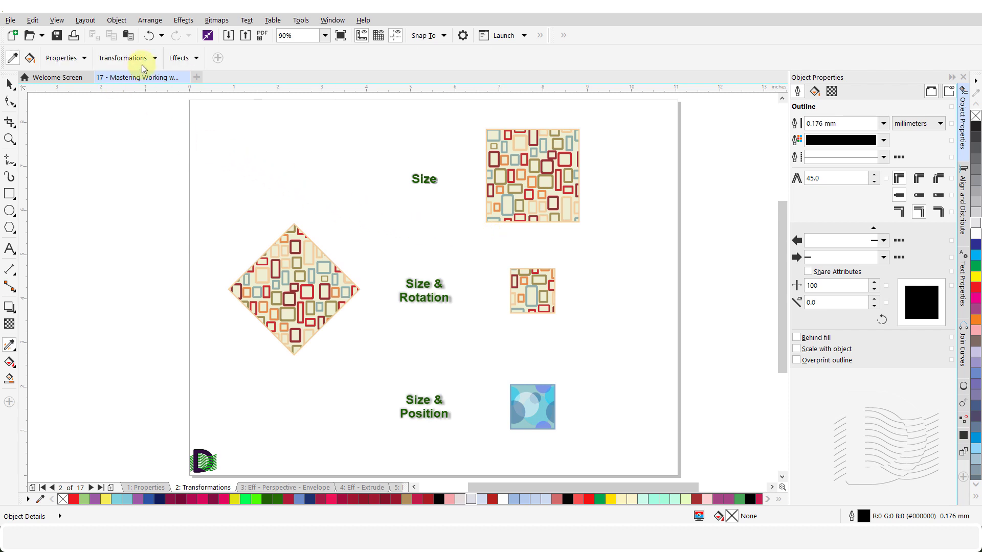
# Step: Add Rotation to the sampled transformations and copy the patterned diamond's size and rotation to the square beside the Size & Rotation label
pyautogui.click(149, 58)
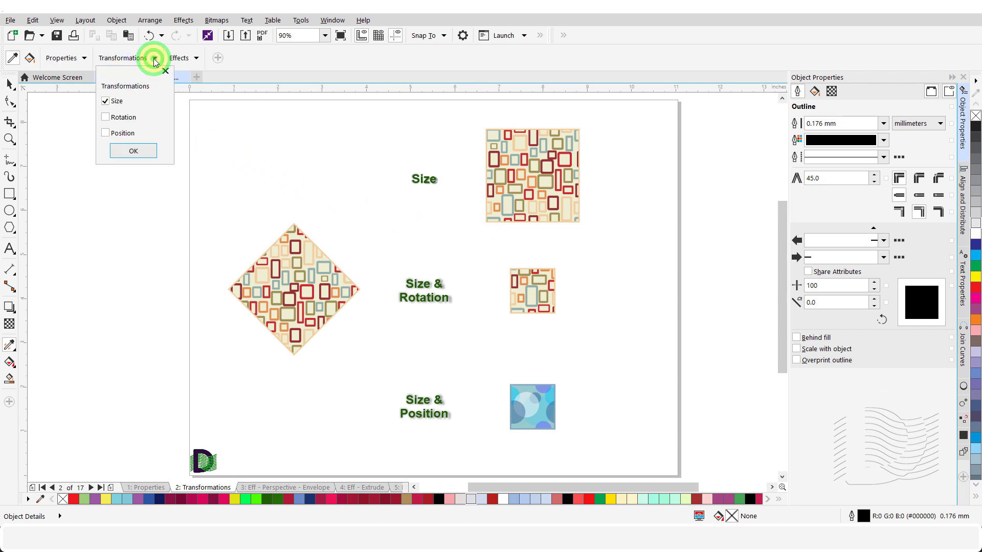
pyautogui.click(116, 121)
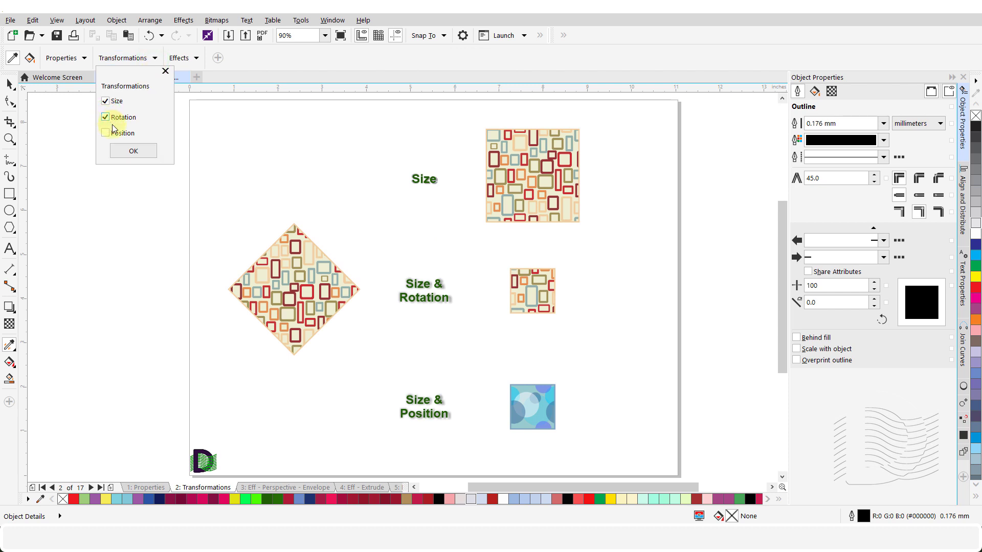
pyautogui.click(133, 151)
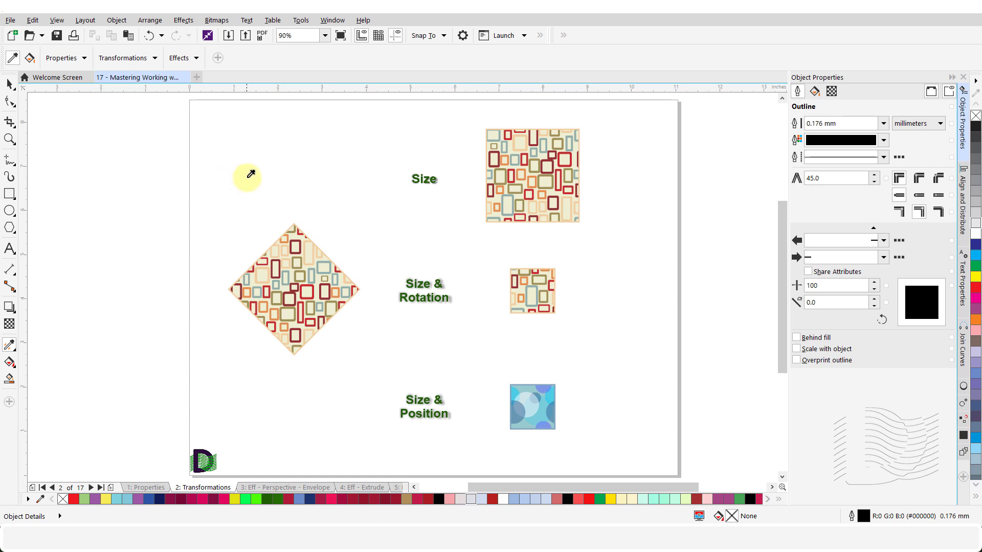
pyautogui.click(283, 296)
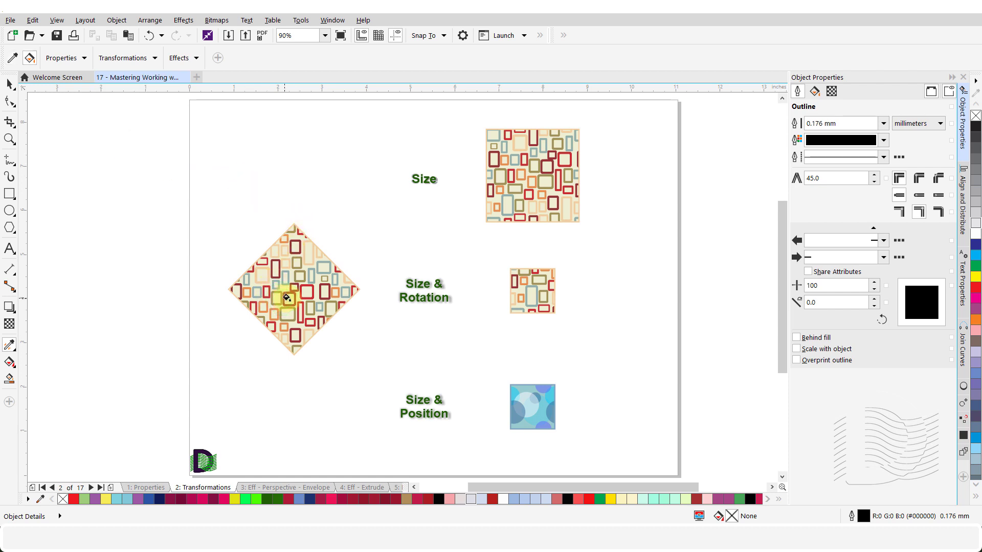
pyautogui.click(531, 295)
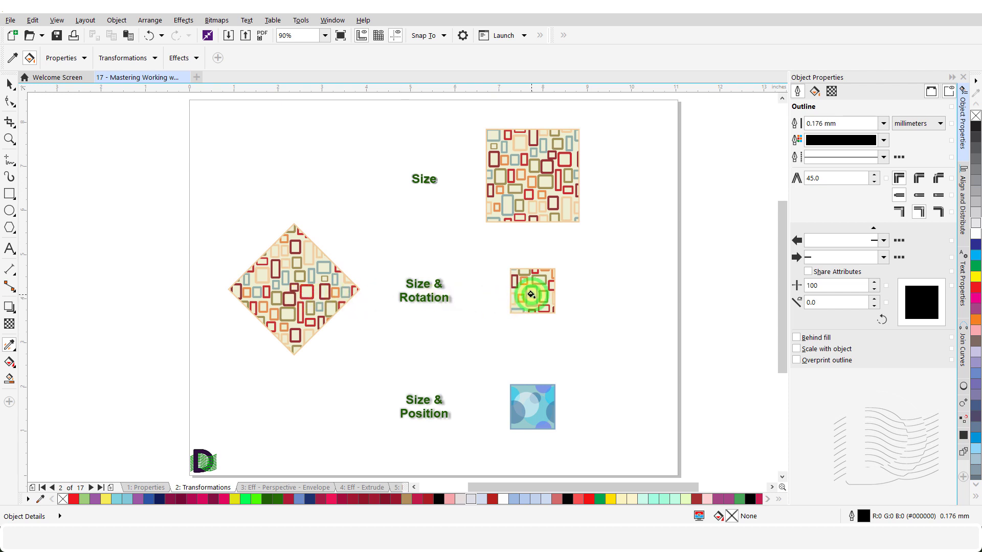
pyautogui.press('space')
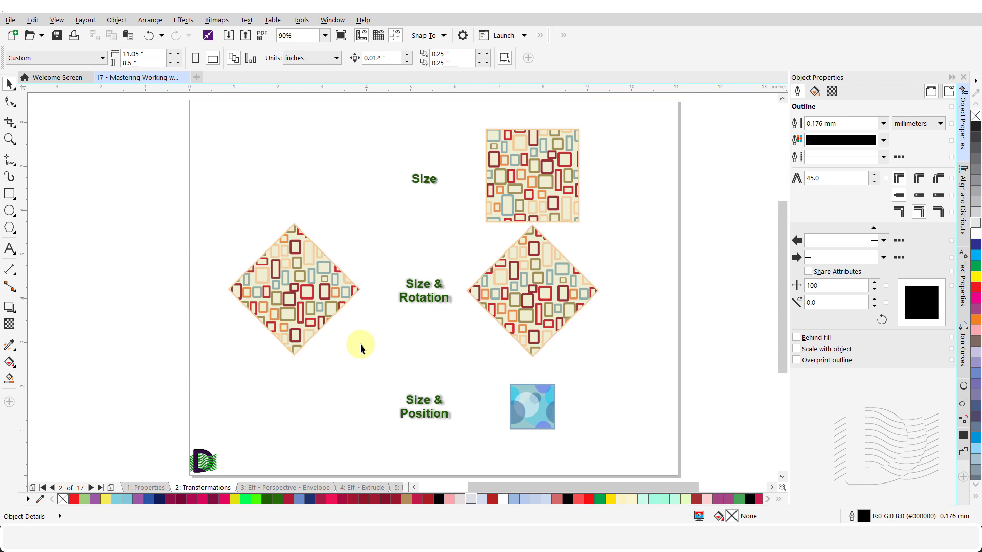
# Step: Replace Rotation with Position among the transformations sampled by the Attributes Eyedropper
pyautogui.press('space')
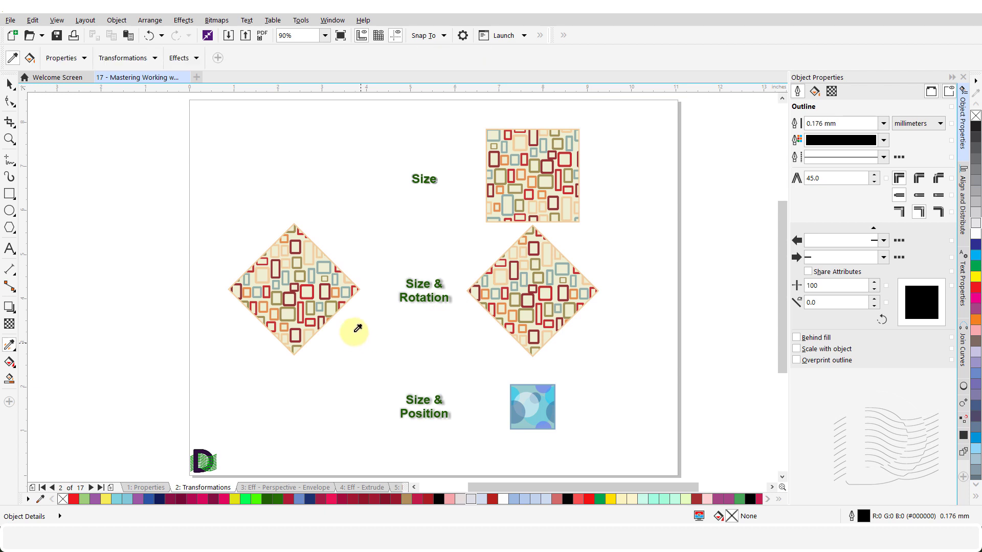
pyautogui.click(156, 59)
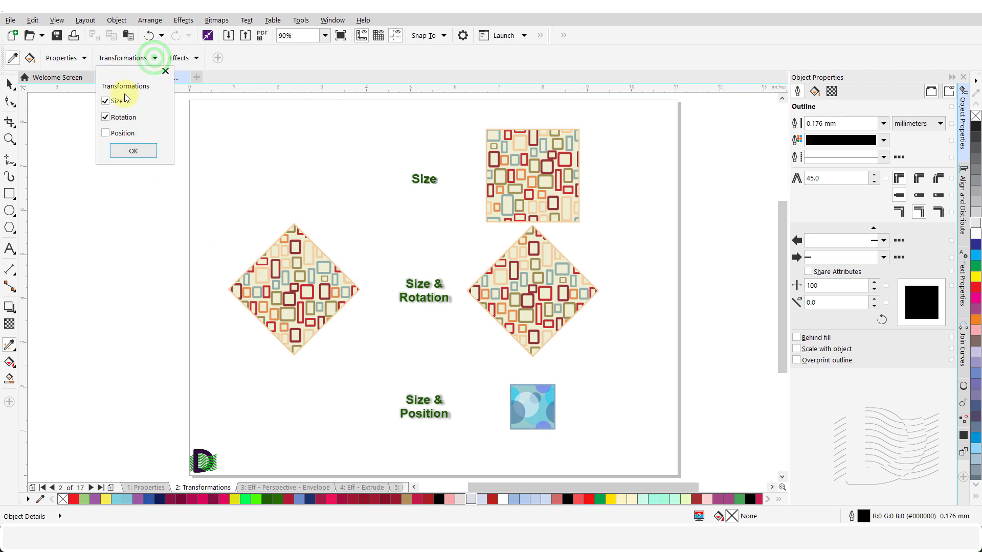
pyautogui.click(106, 118)
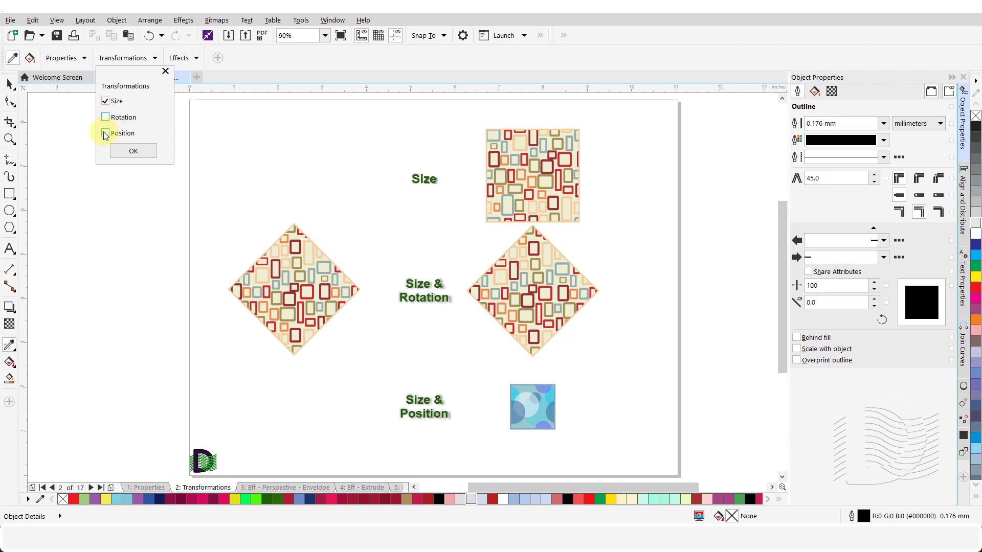
pyautogui.click(105, 134)
pyautogui.click(124, 153)
# Step: Check the X and Y position of the original patterned diamond and deselect it
pyautogui.click(12, 85)
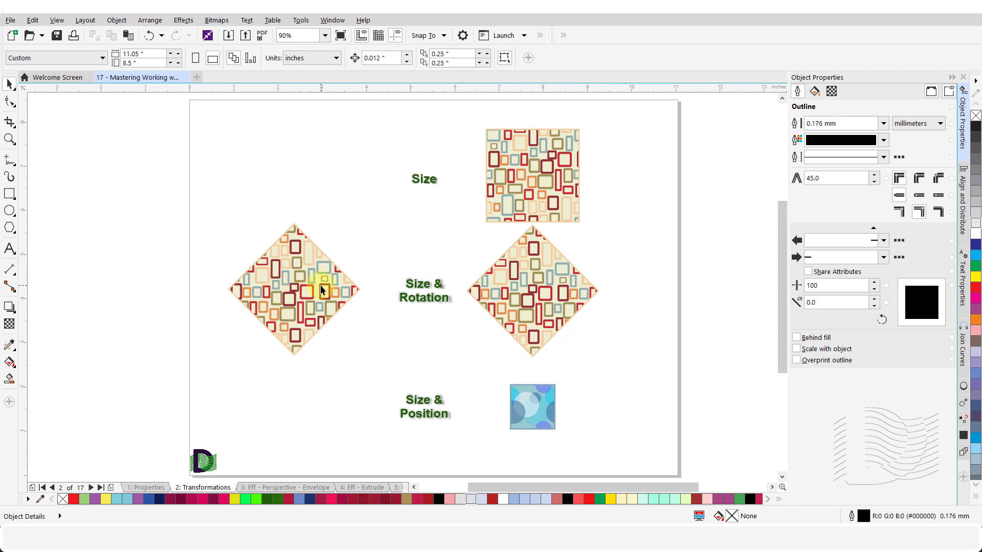
pyautogui.click(288, 300)
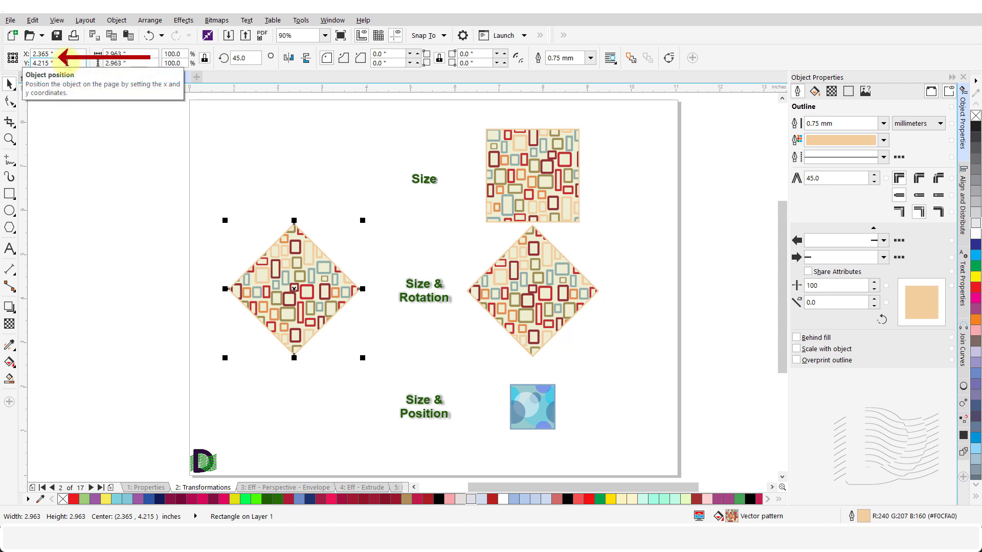
pyautogui.click(52, 163)
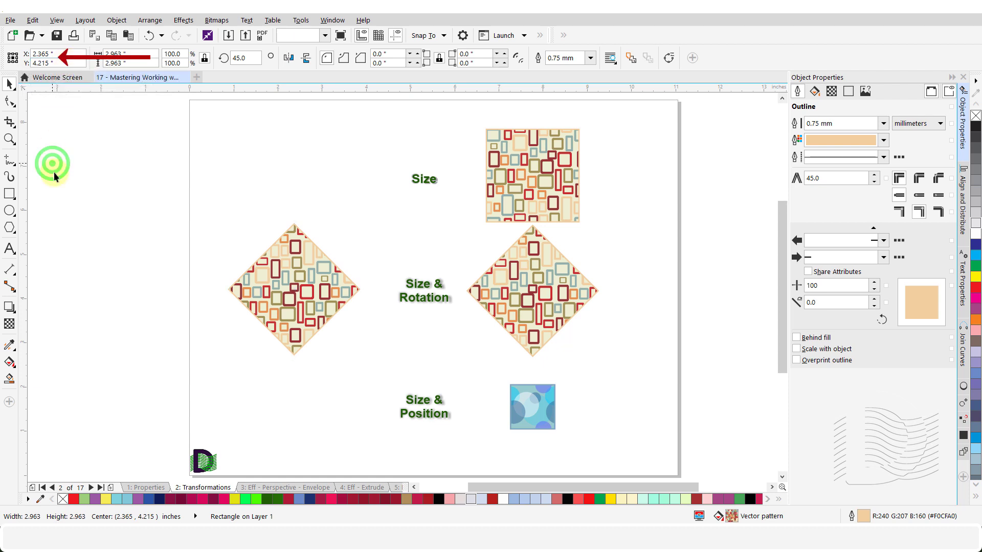
# Step: Copy the size and position of the original patterned diamond to the blue square beside the Size & Position label
pyautogui.click(9, 344)
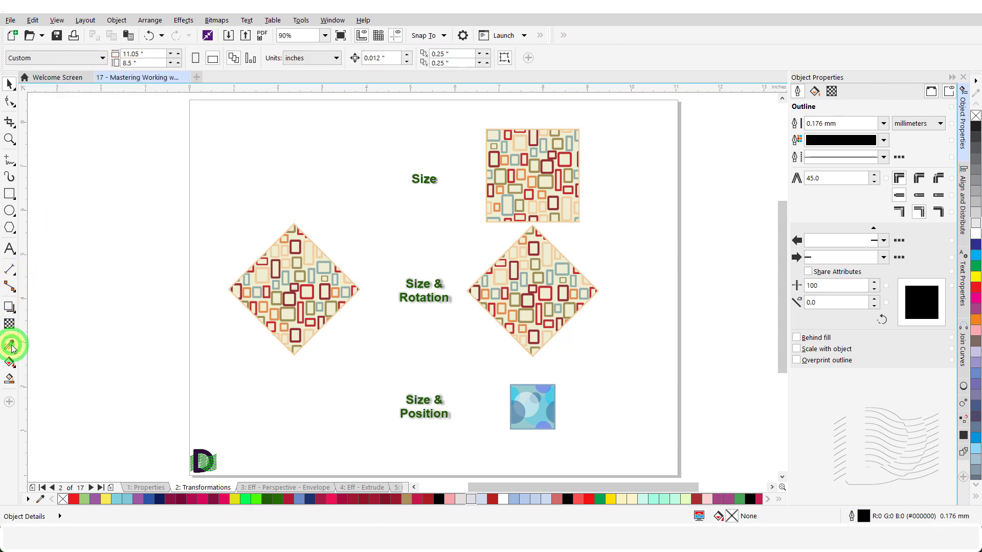
pyautogui.click(310, 284)
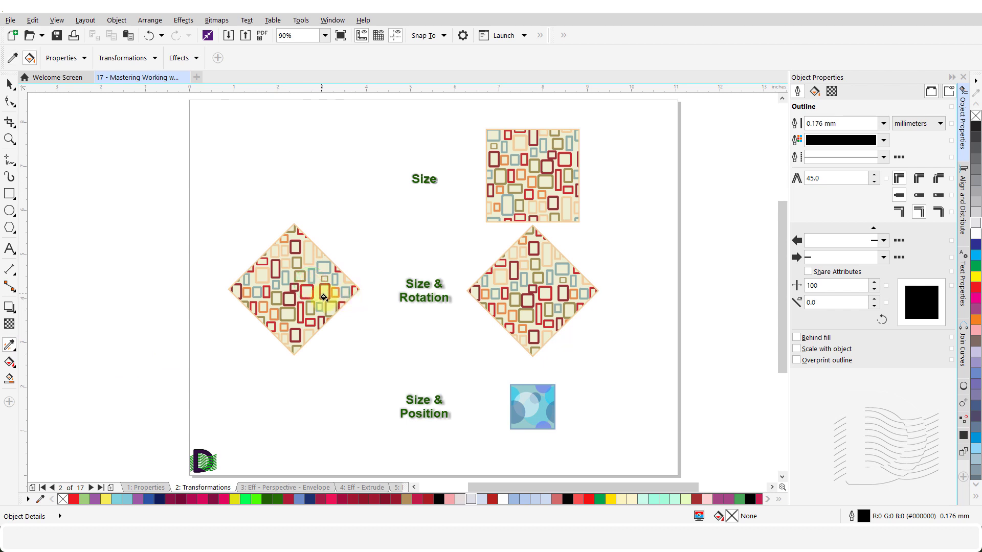
pyautogui.click(527, 412)
pyautogui.click(527, 413)
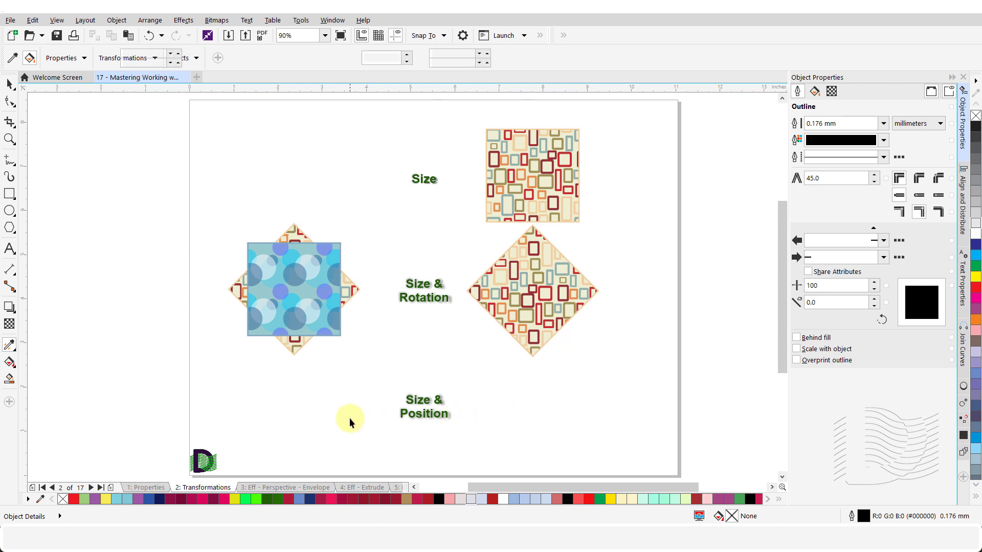
# Step: Check the X and Y position of the blue square over the diamond and deselect it
pyautogui.press('space')
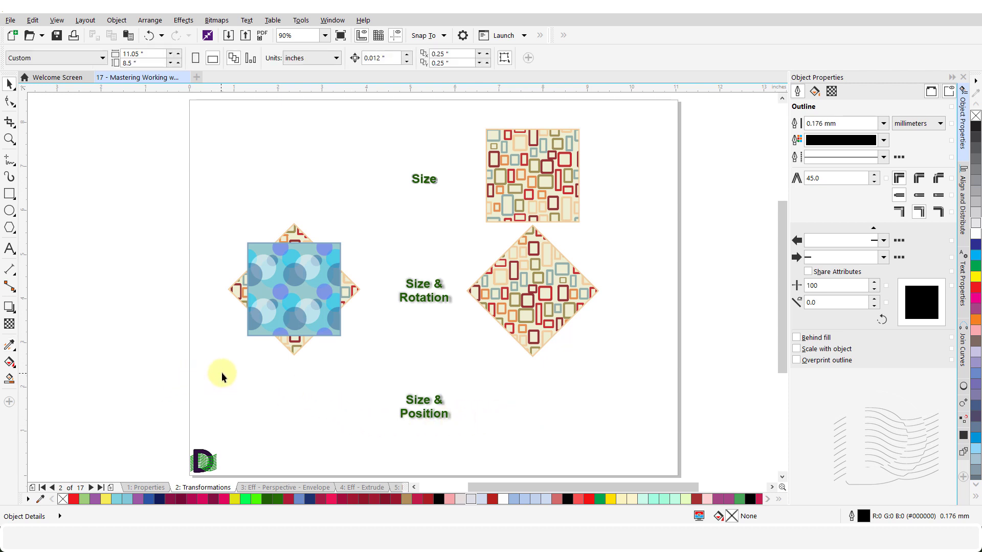
pyautogui.click(273, 317)
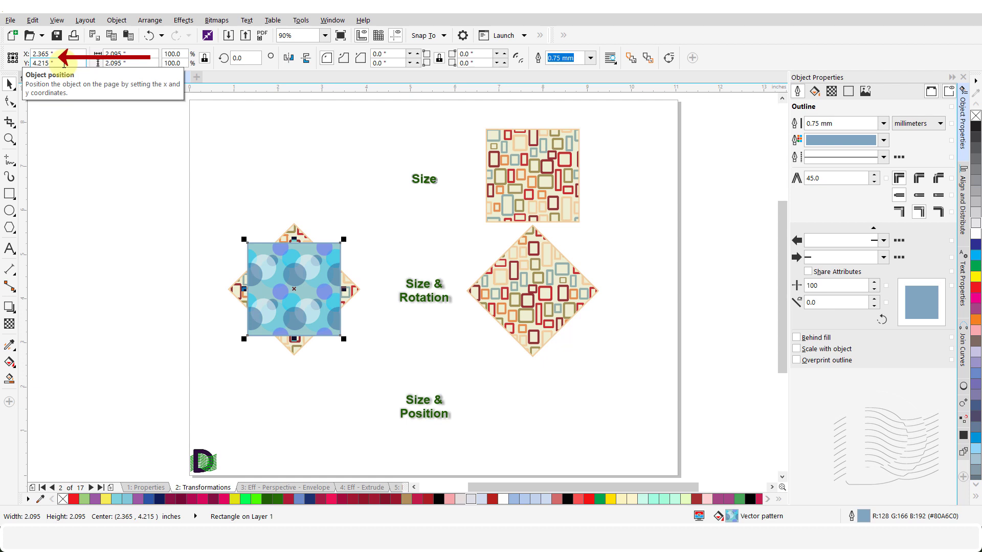
pyautogui.click(130, 291)
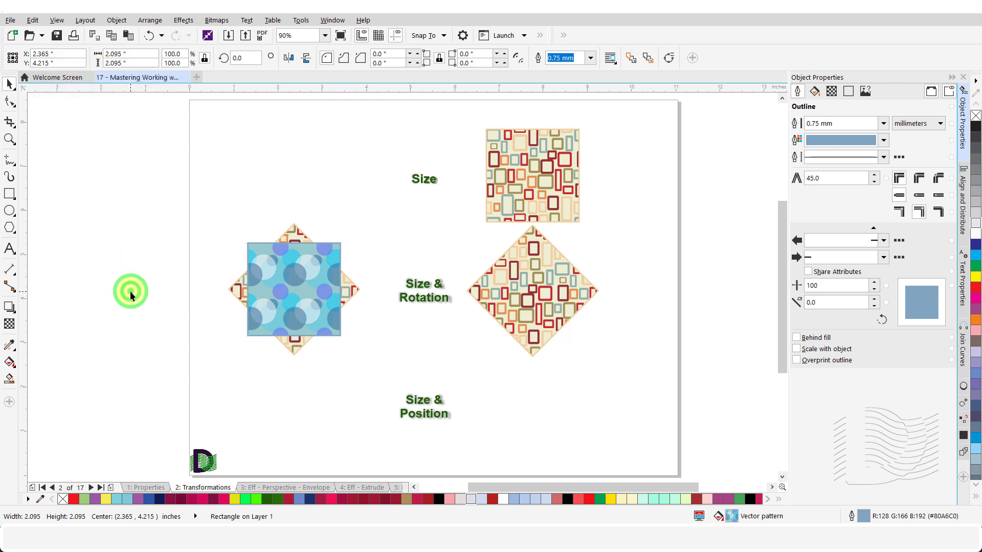
# Step: Go to the Perspective - Envelope page and add a perspective to the green rectangle below the Perspective heading
pyautogui.click(281, 487)
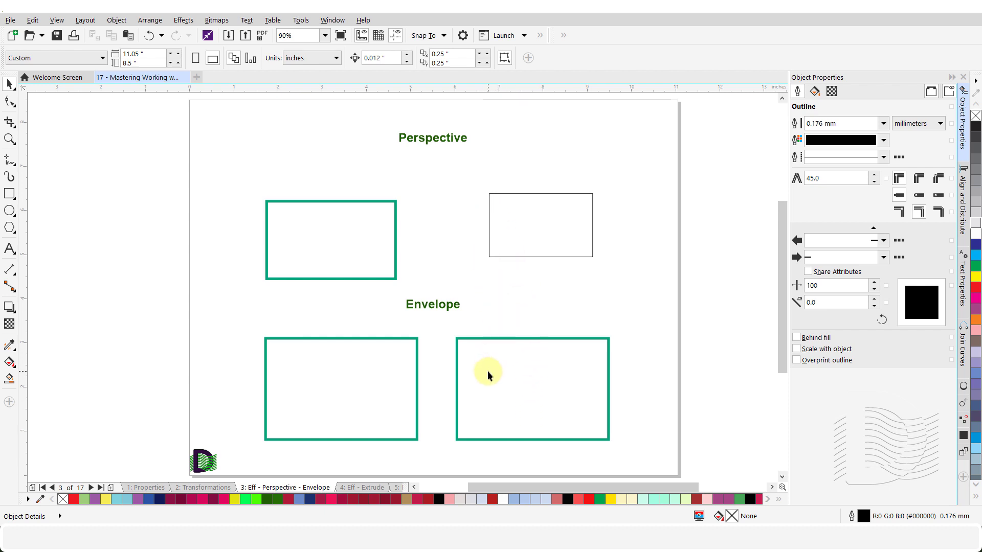
pyautogui.press('i')
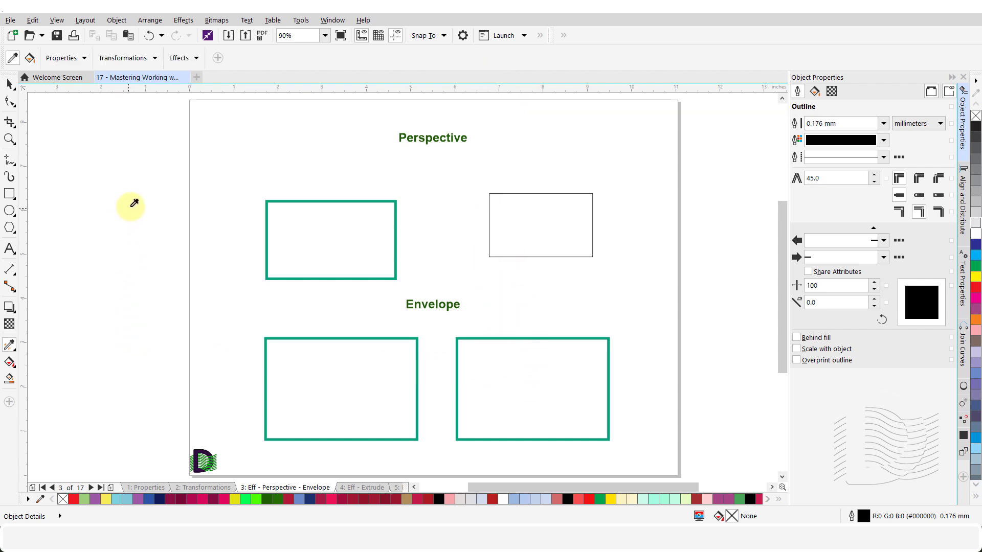
pyautogui.press('space')
pyautogui.click(287, 239)
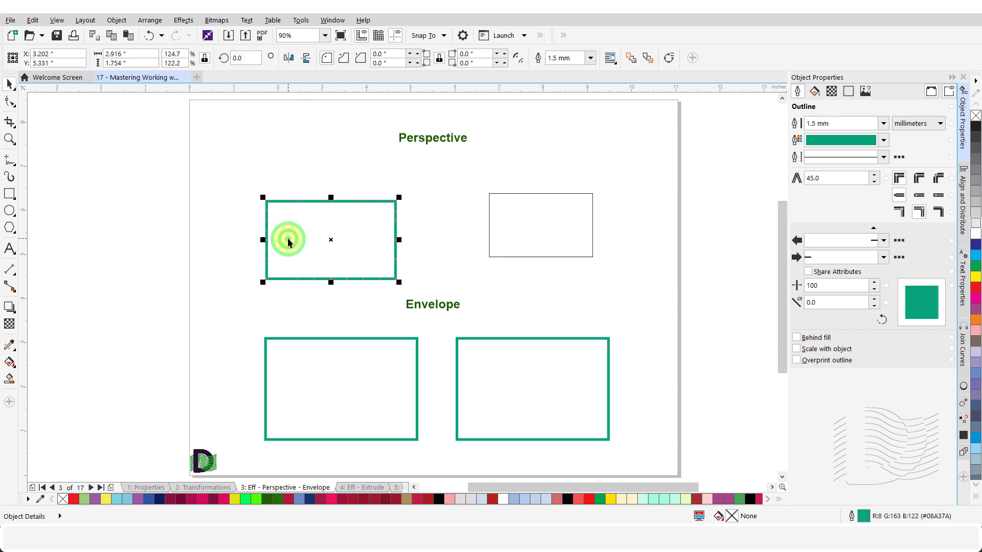
pyautogui.click(184, 20)
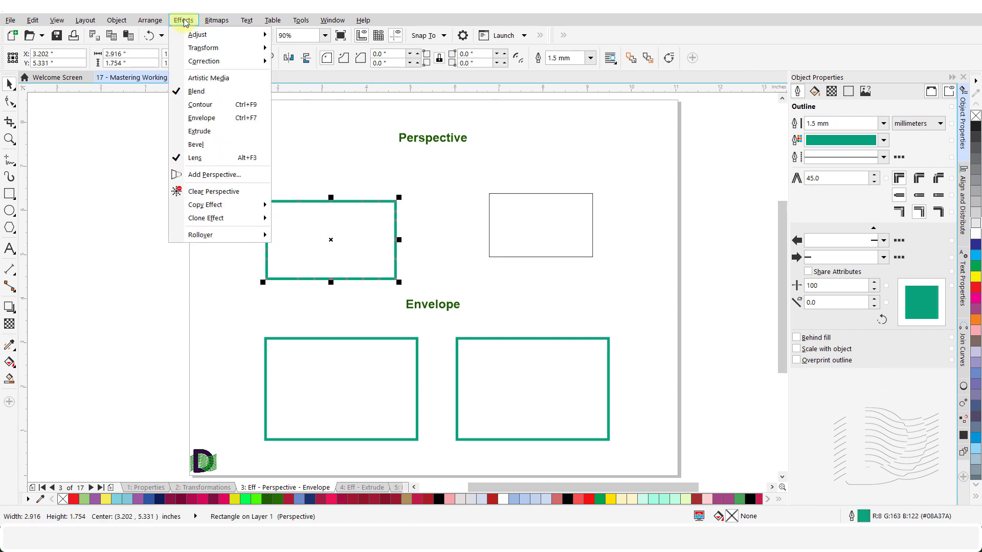
pyautogui.click(243, 175)
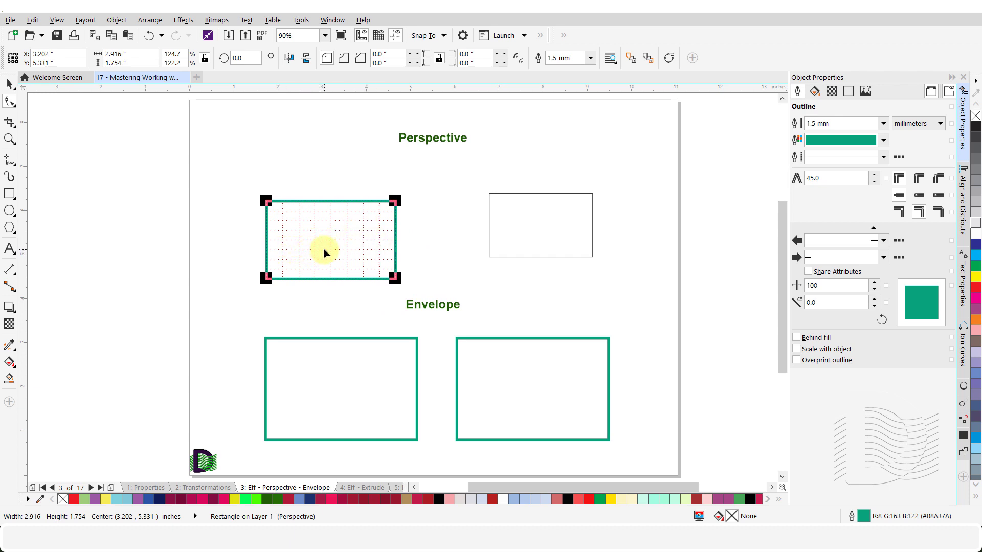
# Step: Pull the two upper perspective corners of the green rectangle outward to make it about 3.68 by 2.30 inches
pyautogui.click(267, 202)
pyautogui.moveTo(267, 203); pyautogui.dragTo(242, 177)
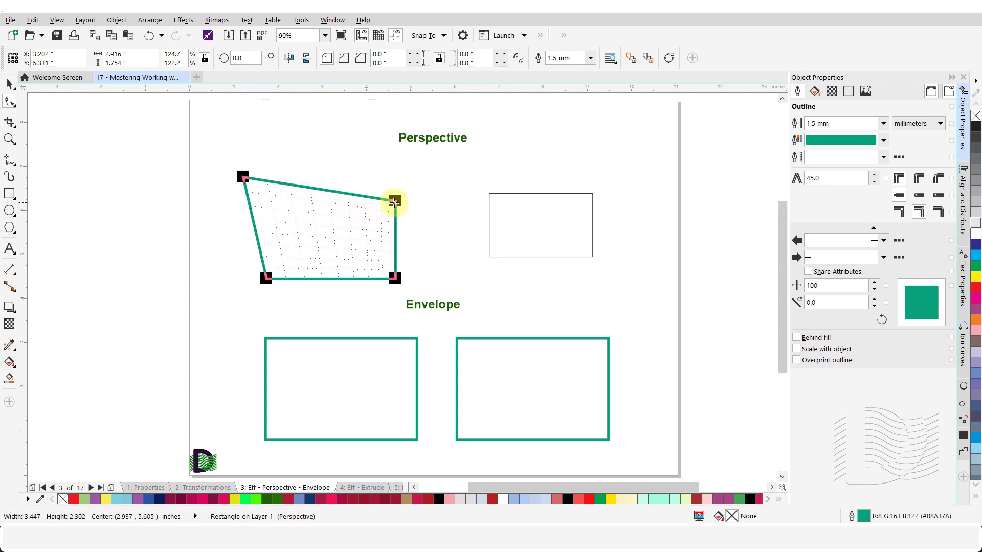
pyautogui.moveTo(394, 202)
pyautogui.mouseDown()
pyautogui.moveTo(390, 191)
pyautogui.moveTo(403, 191)
pyautogui.mouseUp()
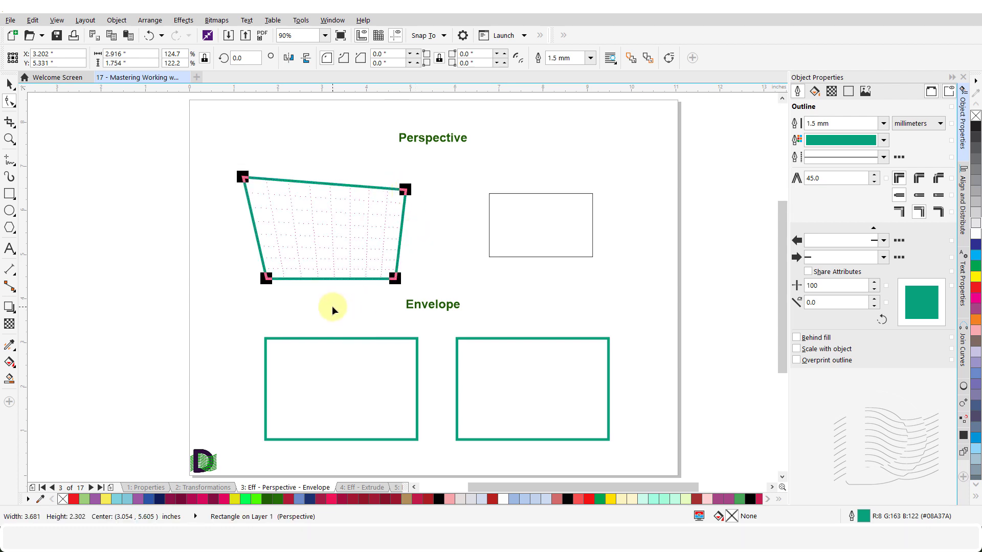
pyautogui.click(315, 306)
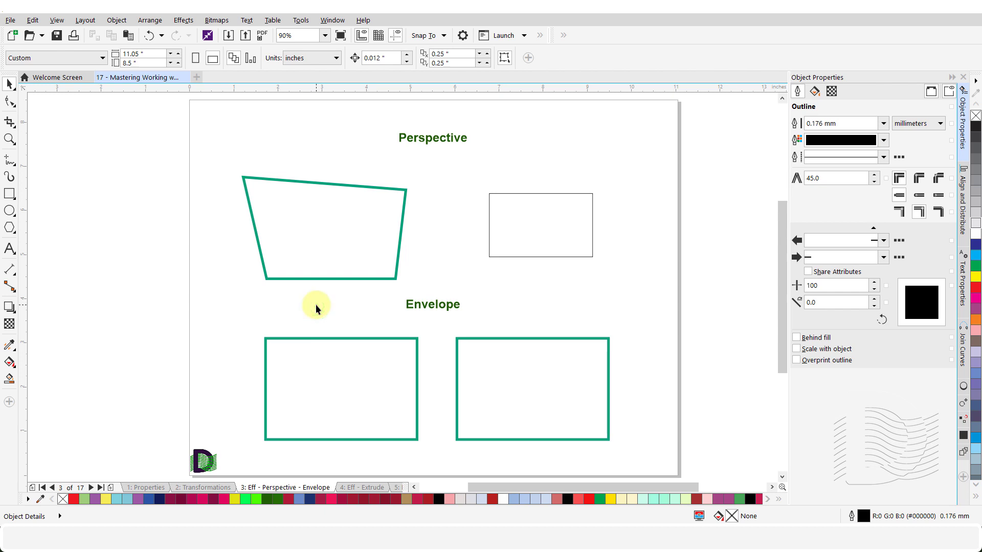
# Step: Enable the Perspective effect and the Outline property for sampling with the Attributes Eyedropper
pyautogui.click(10, 344)
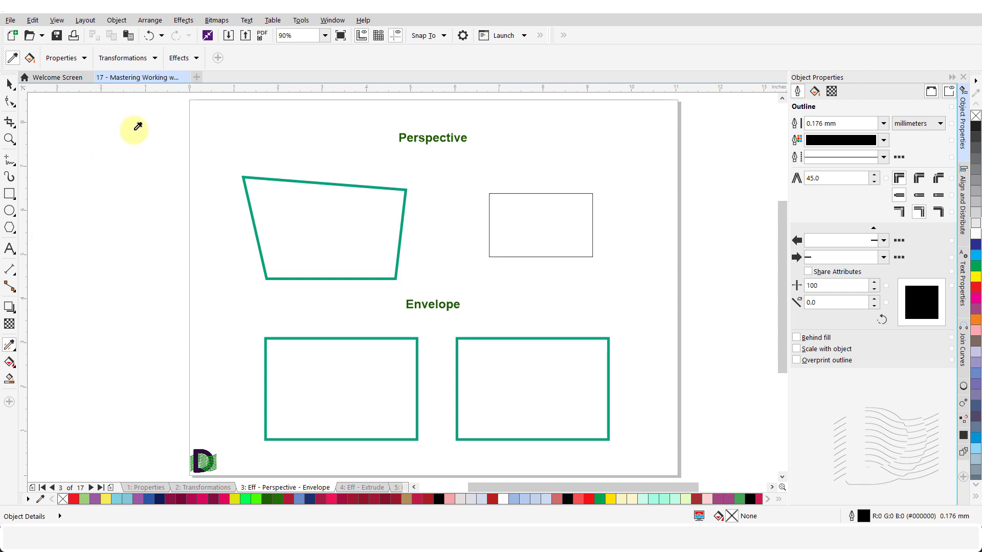
pyautogui.click(195, 59)
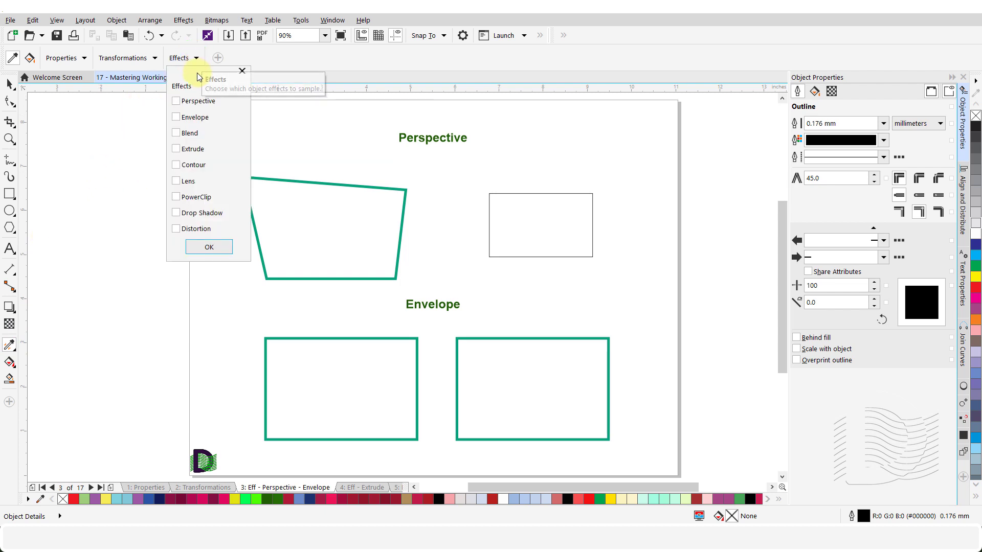
pyautogui.click(177, 102)
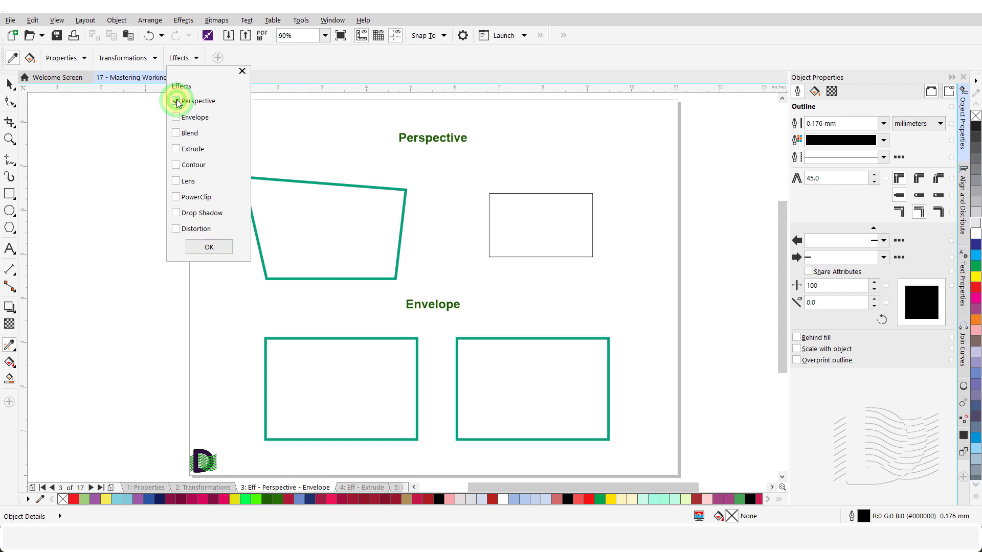
pyautogui.click(207, 248)
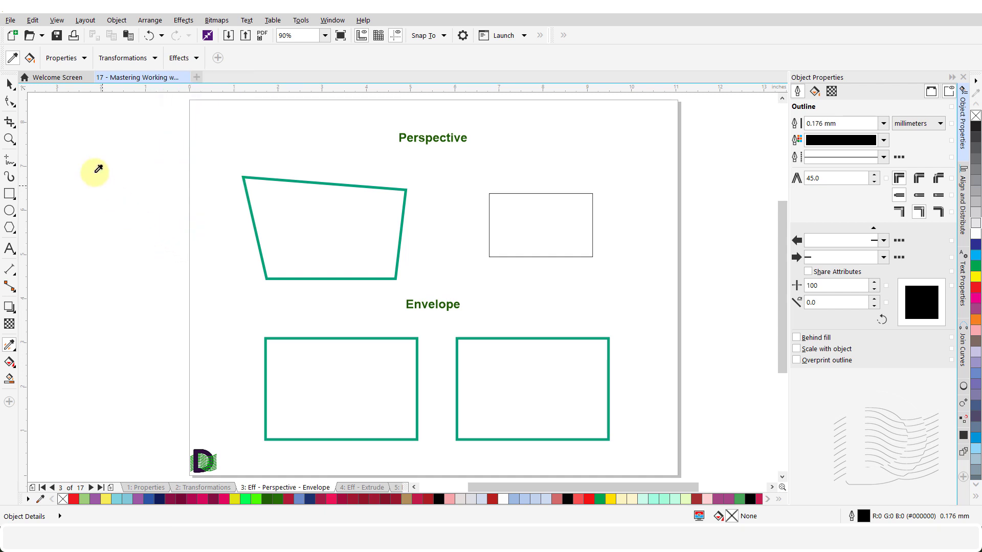
pyautogui.click(84, 59)
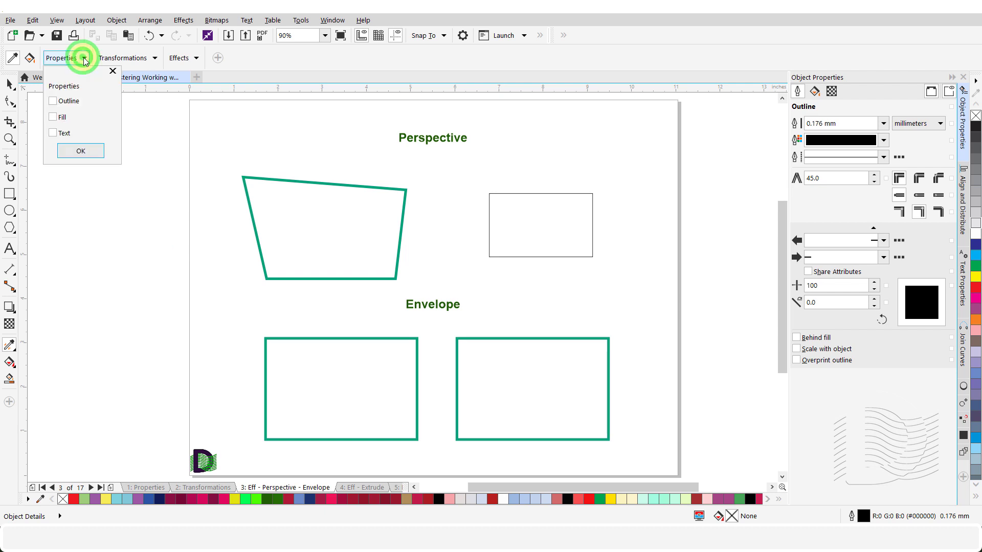
pyautogui.click(55, 102)
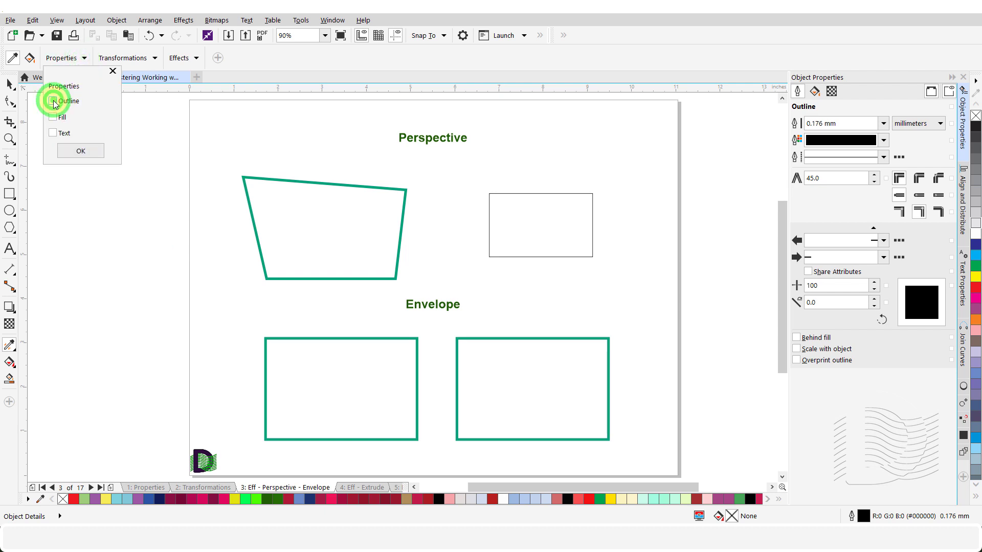
pyautogui.click(81, 152)
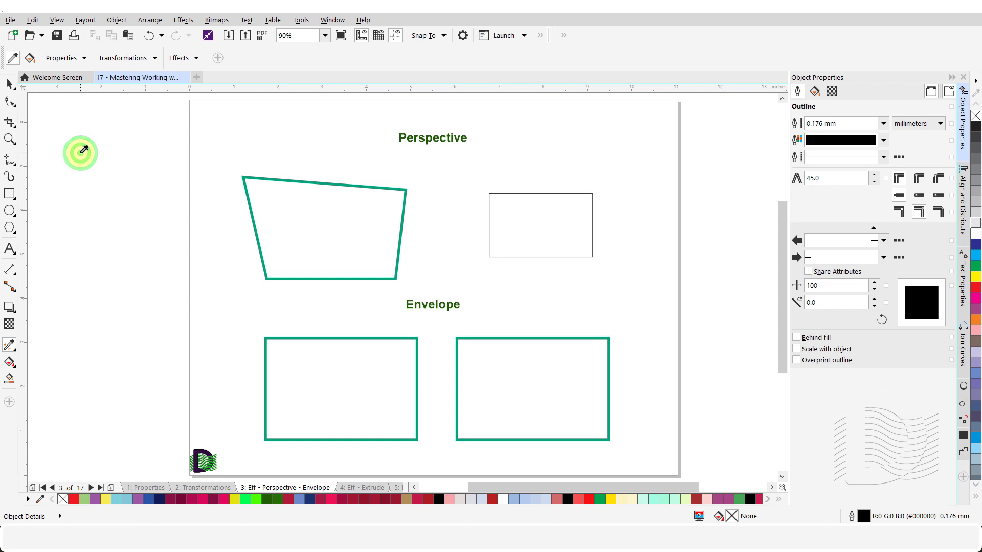
# Step: Exclude Position from the transformations sampled by the Attributes Eyedropper, keeping Size as the only one enabled
pyautogui.click(155, 59)
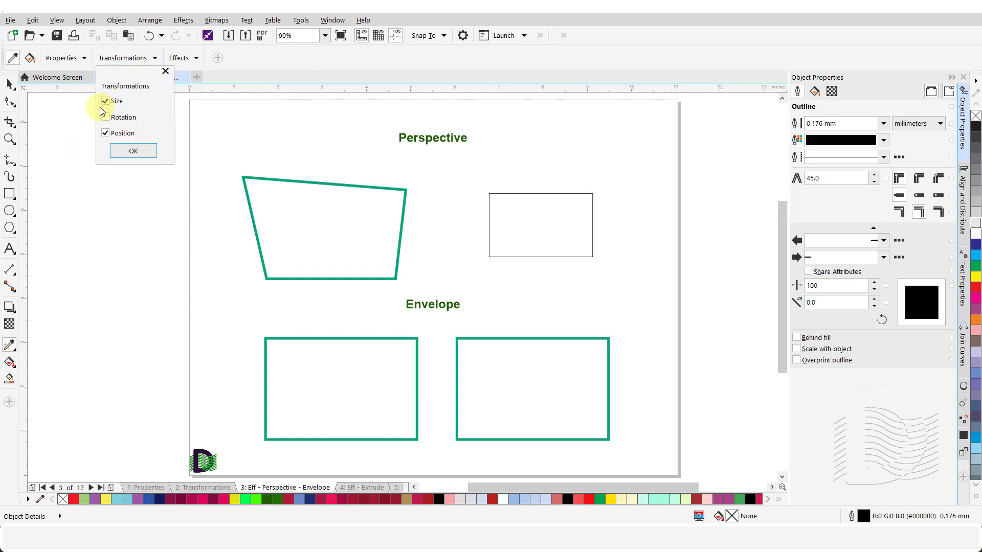
pyautogui.click(118, 104)
pyautogui.click(104, 134)
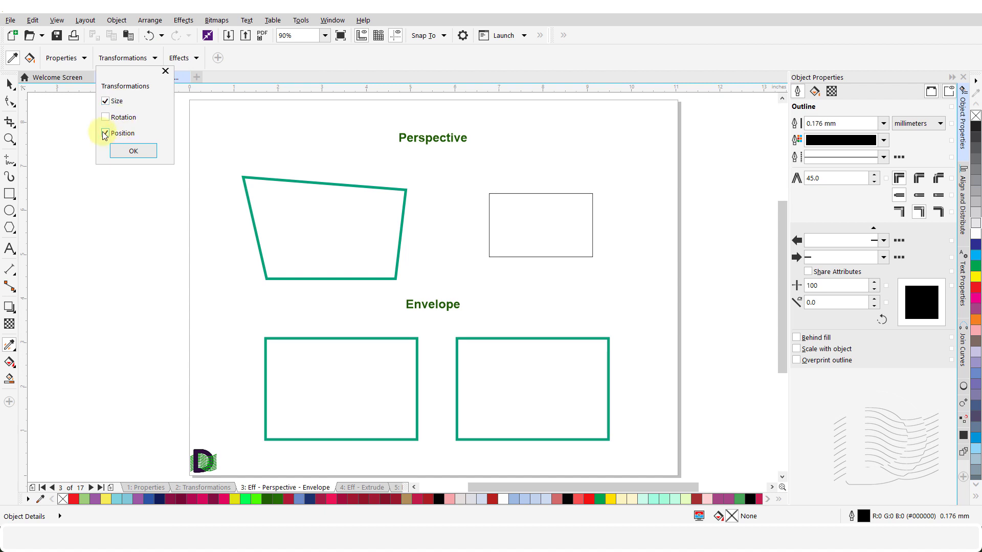
pyautogui.click(123, 150)
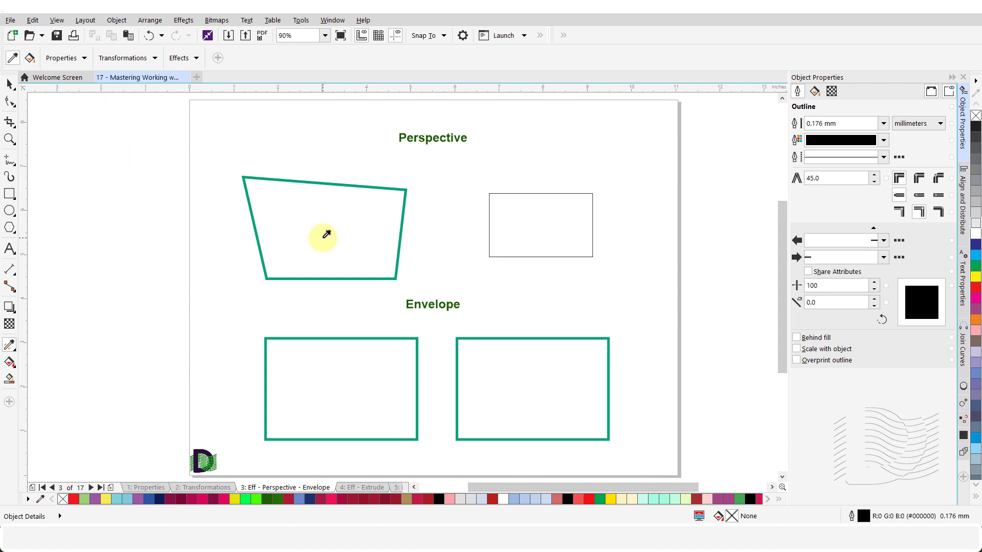
# Step: Copy the perspective, outline and size of the green perspective shape onto the thin black rectangle beside it
pyautogui.moveTo(326, 234); pyautogui.dragTo(331, 230)
pyautogui.click(330, 231)
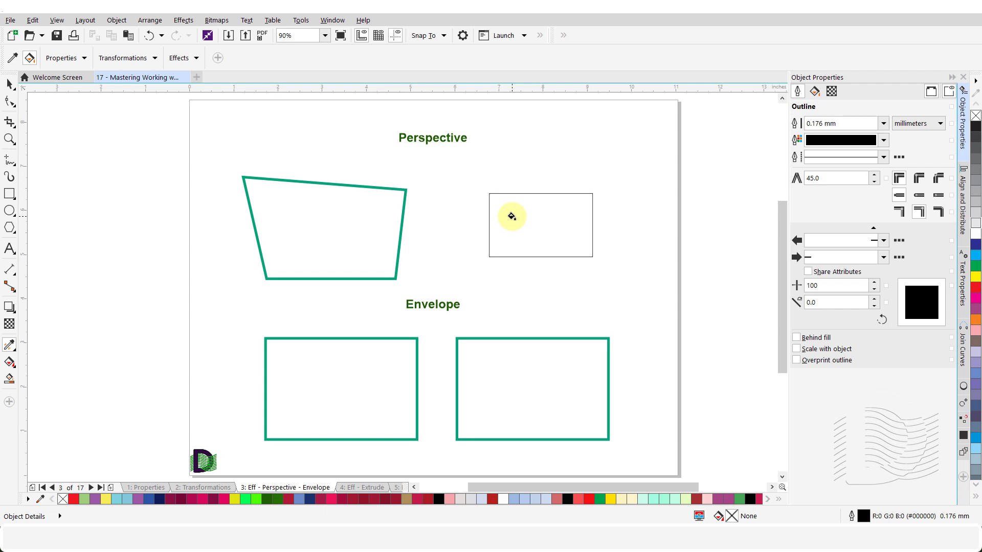
pyautogui.click(511, 216)
pyautogui.press('space')
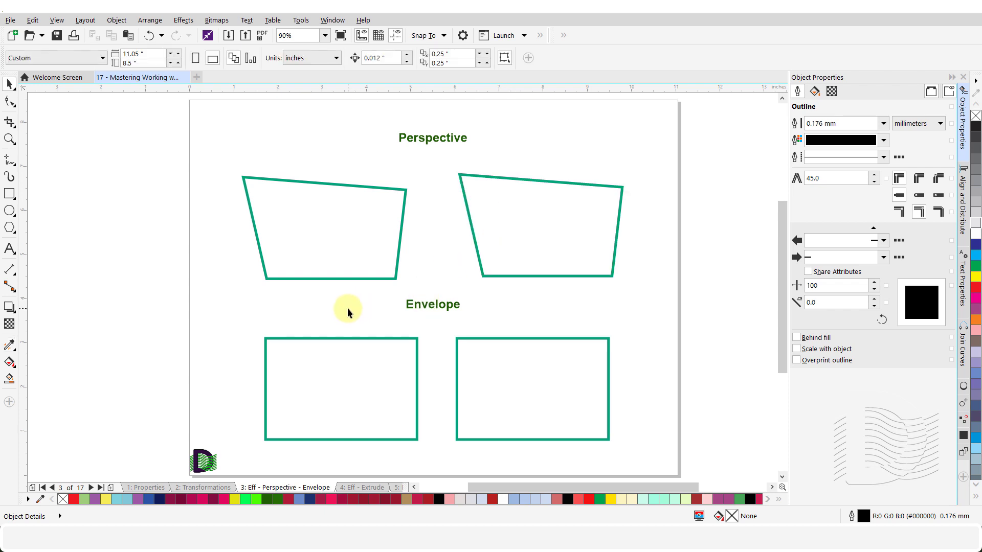
# Step: Apply a Double Arc envelope to the left green rectangle under the Envelope heading and pull its upper-right corner node upward
pyautogui.click(344, 361)
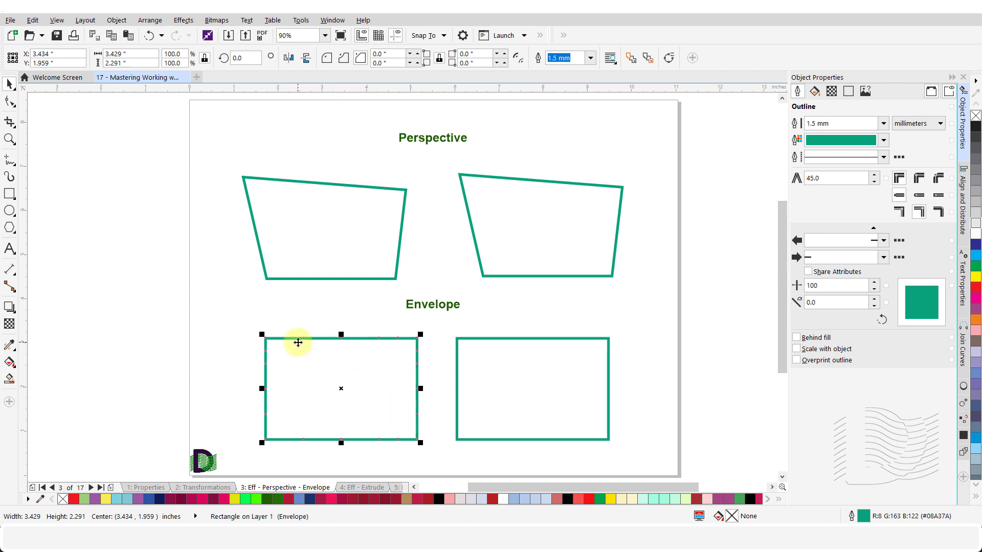
pyautogui.click(15, 316)
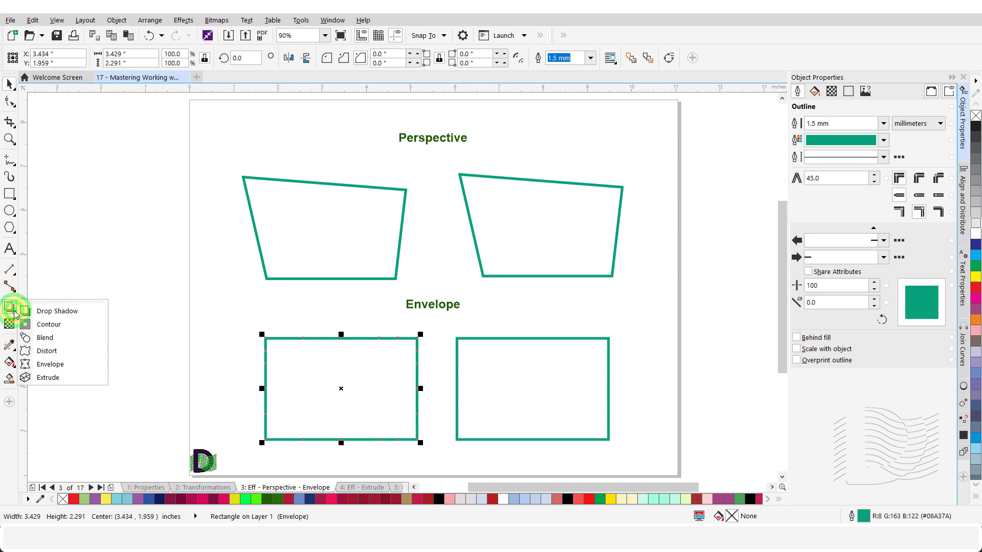
pyautogui.click(51, 368)
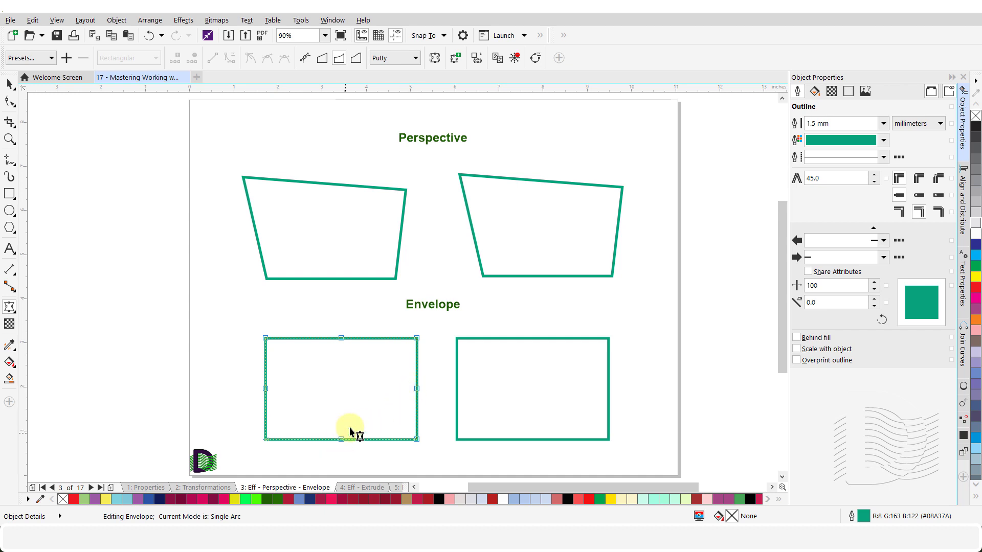
pyautogui.click(357, 60)
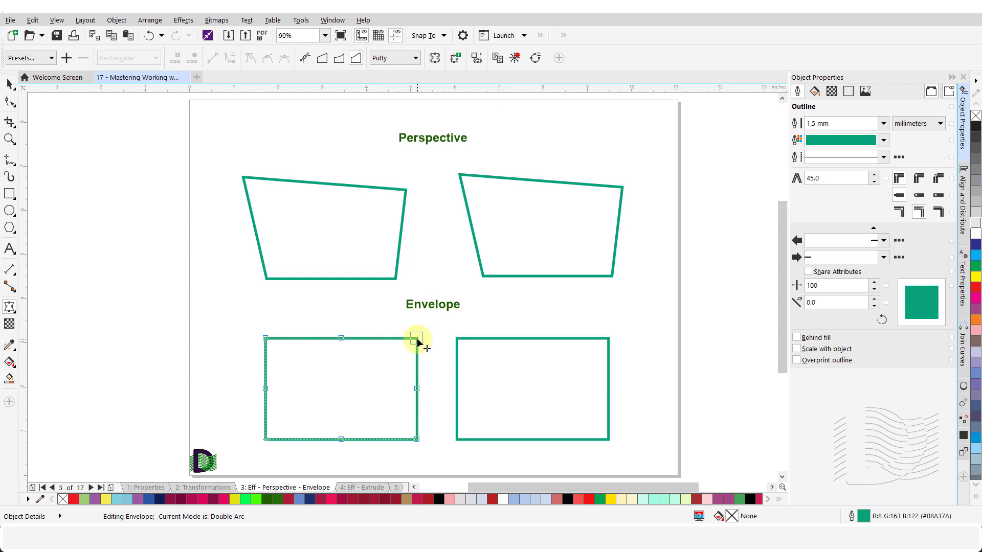
pyautogui.moveTo(417, 341); pyautogui.dragTo(419, 317)
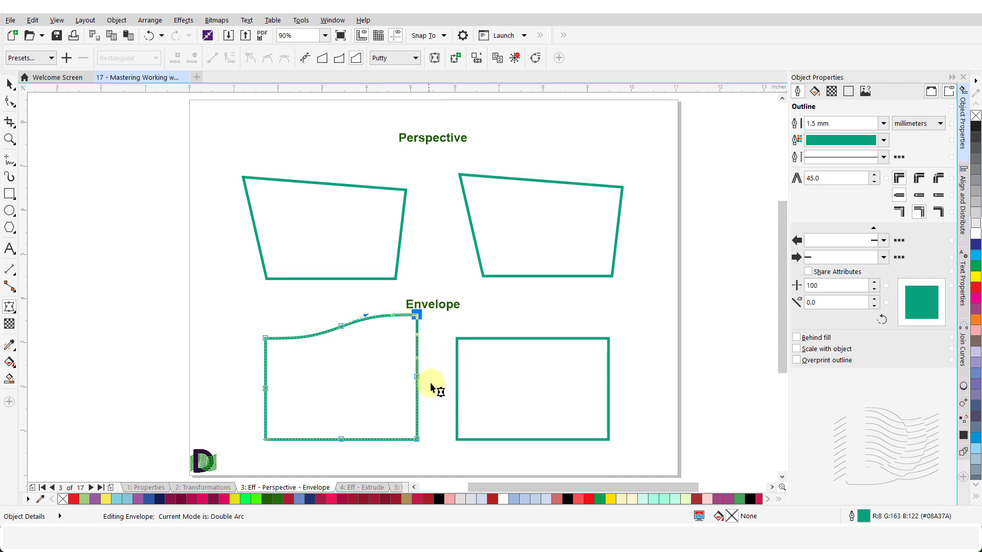
# Step: Bow the lower edge of the enveloped left rectangle downward at its middle node in Single Arc mode and deselect the shape
pyautogui.click(337, 61)
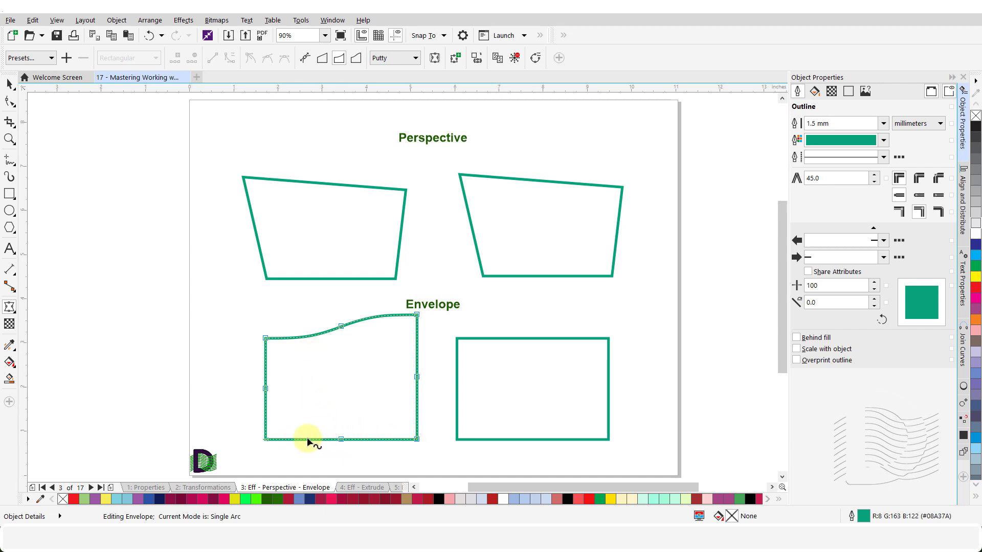
pyautogui.click(340, 439)
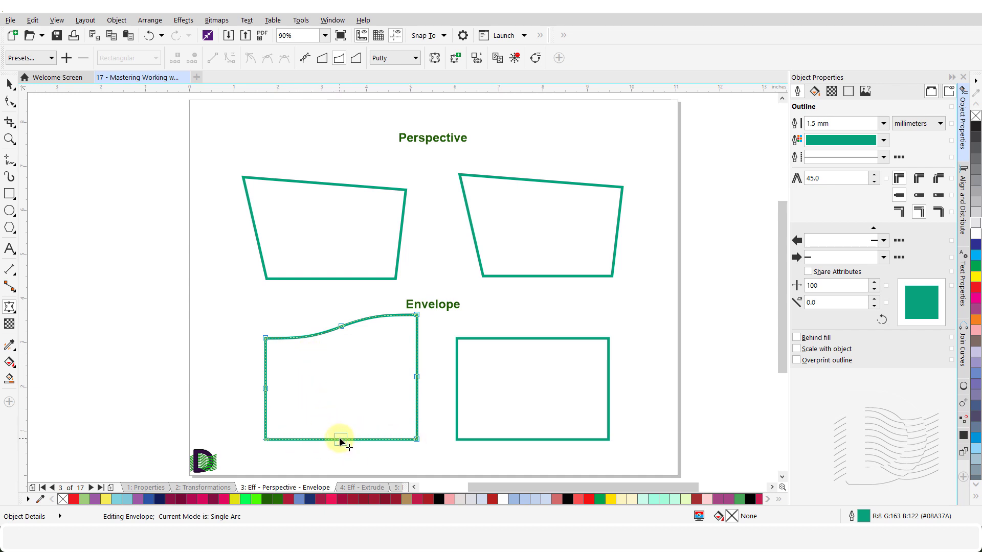
pyautogui.moveTo(340, 440); pyautogui.dragTo(341, 458)
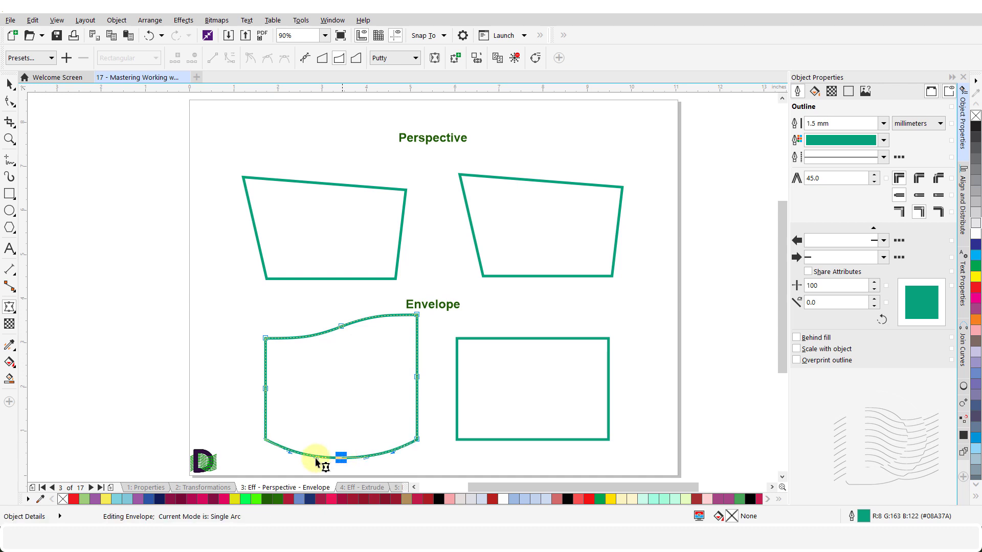
pyautogui.click(235, 454)
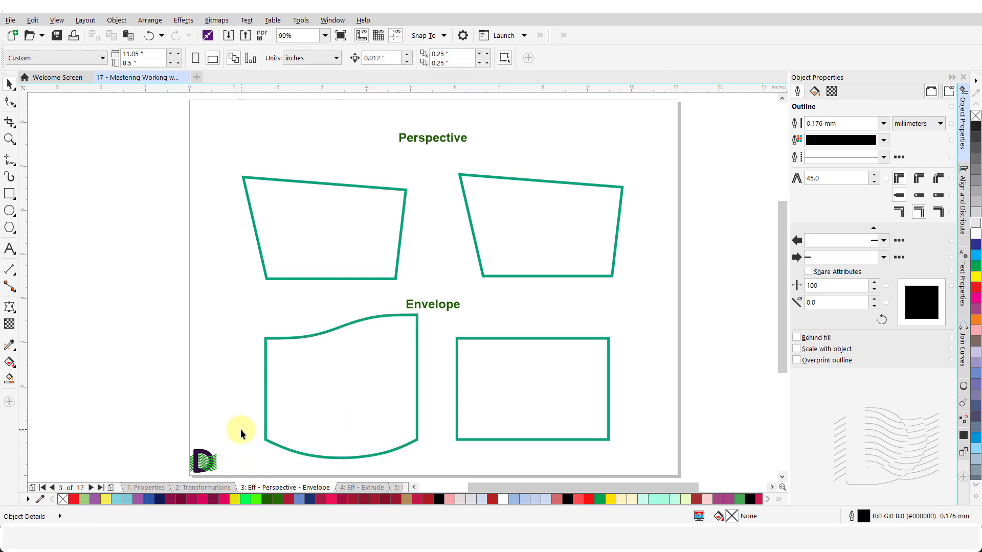
# Step: Set the Attributes Eyedropper to keep sampling the Outline property and to exclude the Size transformation
pyautogui.click(10, 347)
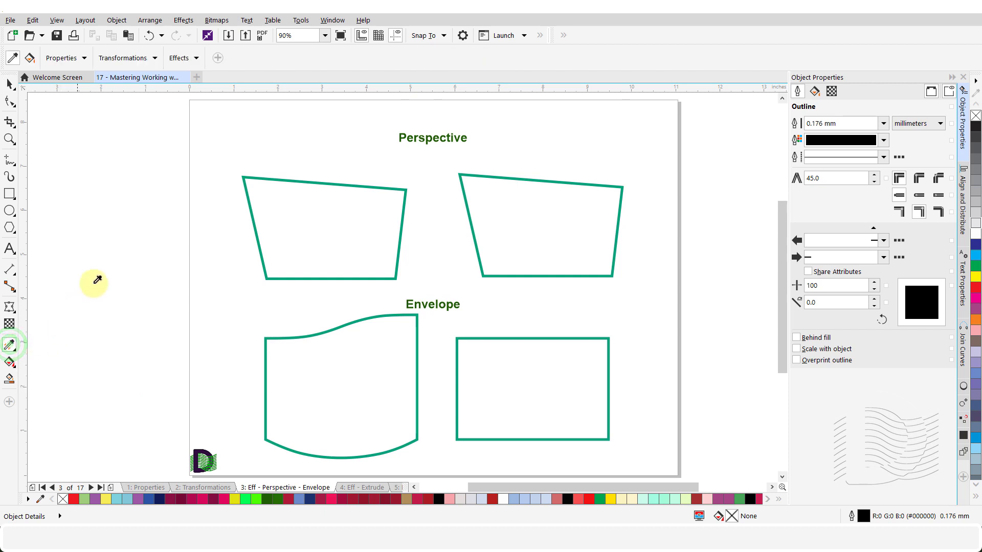
pyautogui.click(85, 57)
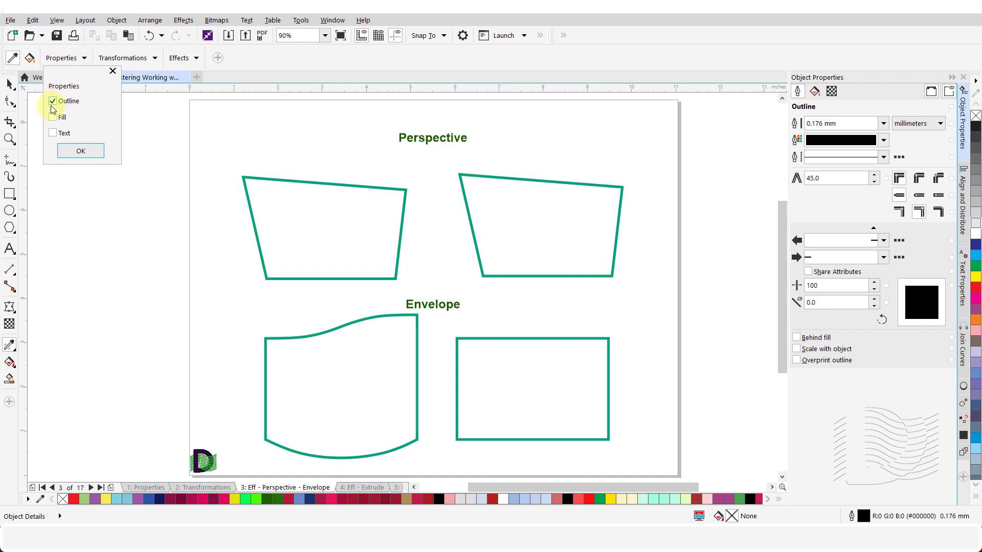
pyautogui.click(79, 152)
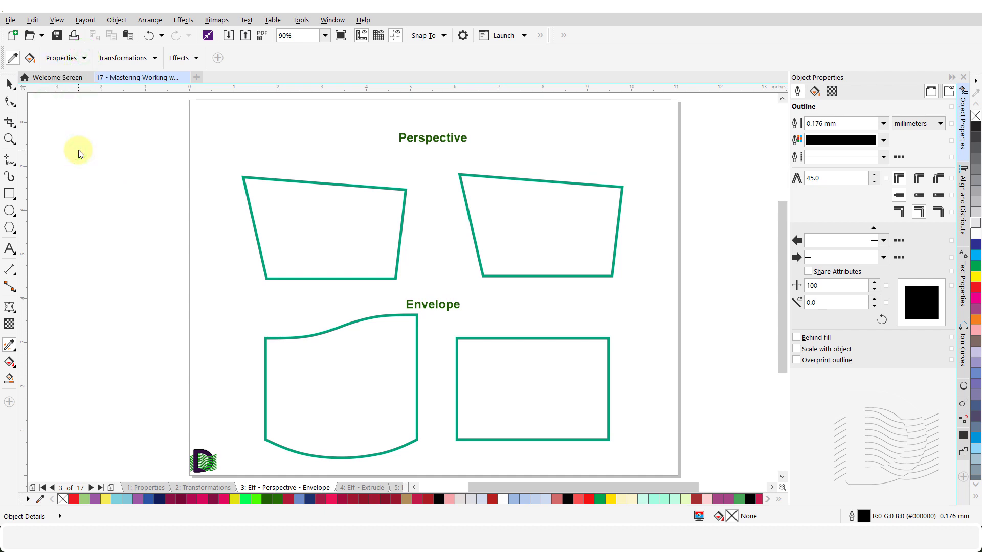
pyautogui.click(155, 58)
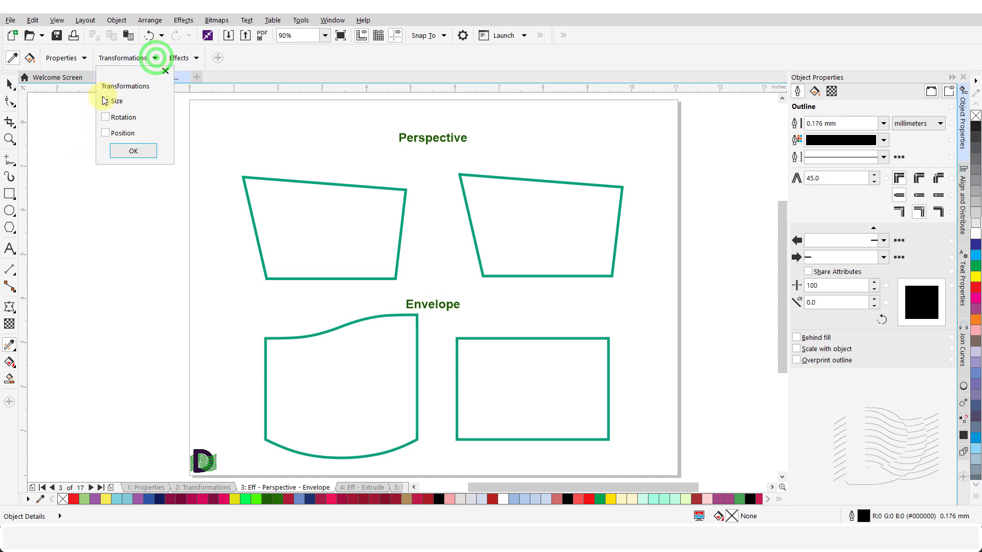
pyautogui.click(104, 101)
pyautogui.click(124, 152)
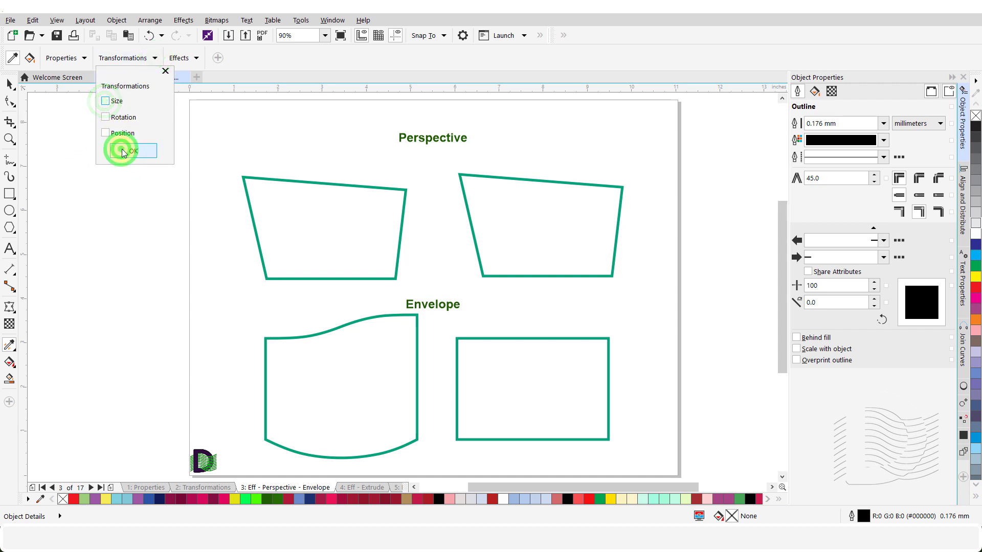
# Step: Switch the effect sampled by the Attributes Eyedropper from Perspective to Envelope
pyautogui.click(197, 59)
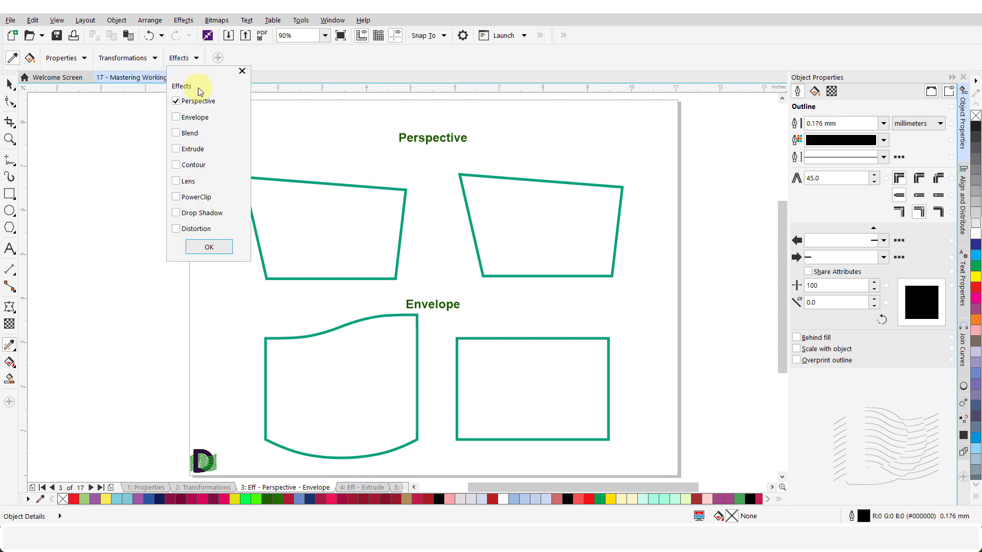
pyautogui.click(176, 101)
pyautogui.click(177, 118)
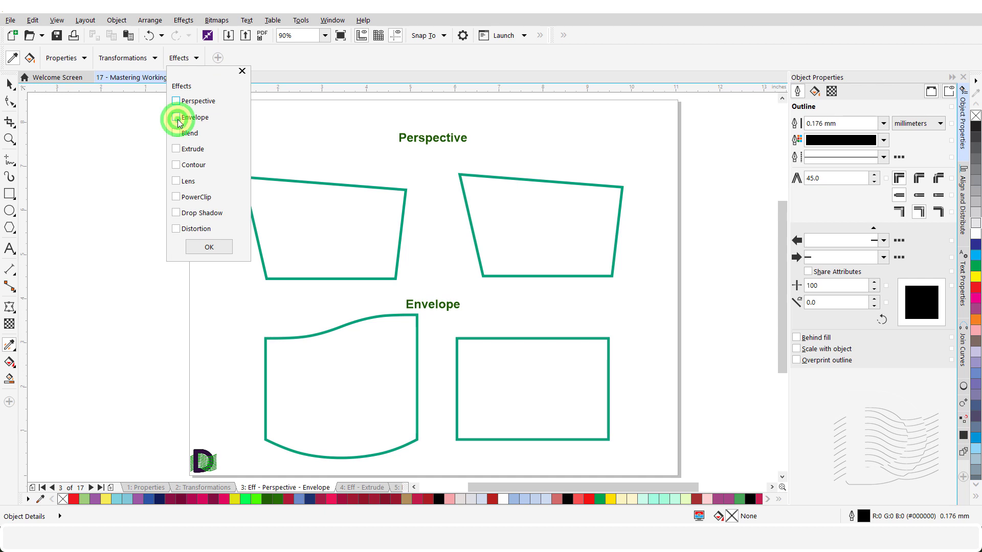
pyautogui.click(212, 247)
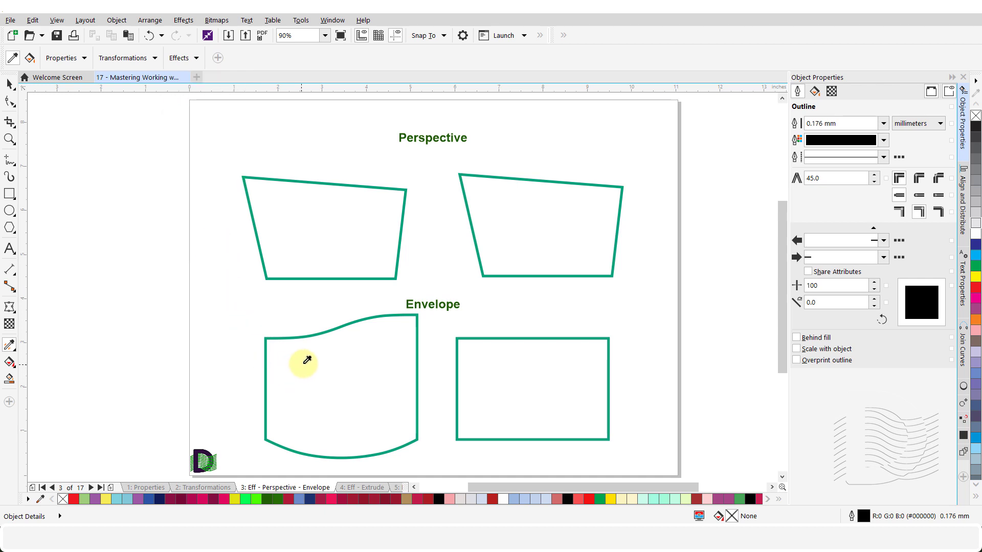
# Step: Copy the envelope of the left green shape onto the right green rectangle under the Envelope heading
pyautogui.click(333, 371)
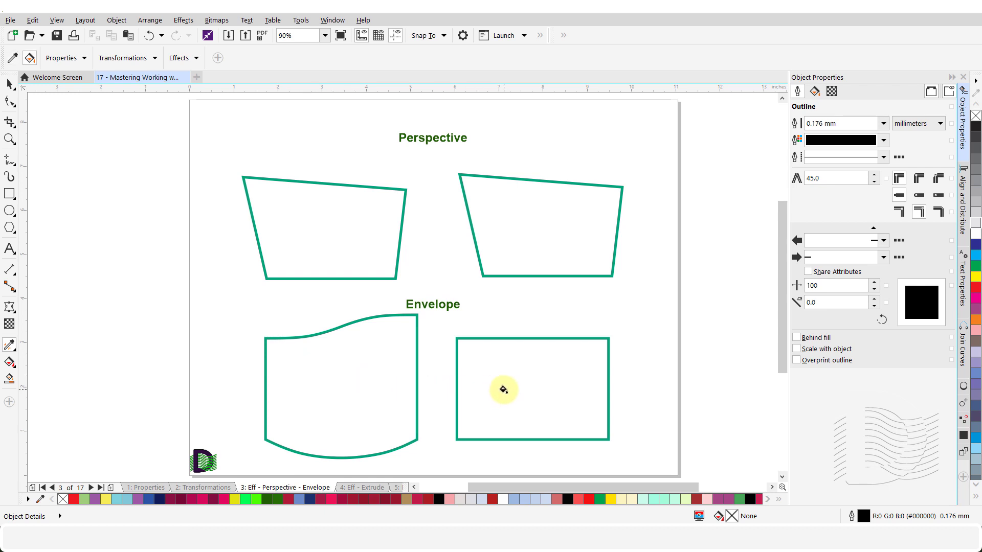
pyautogui.click(503, 389)
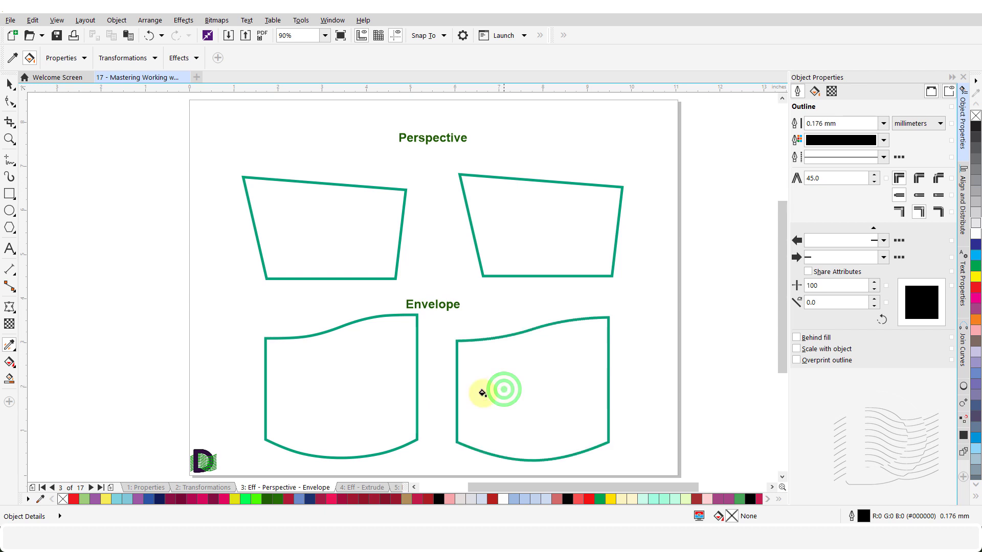
pyautogui.press('space')
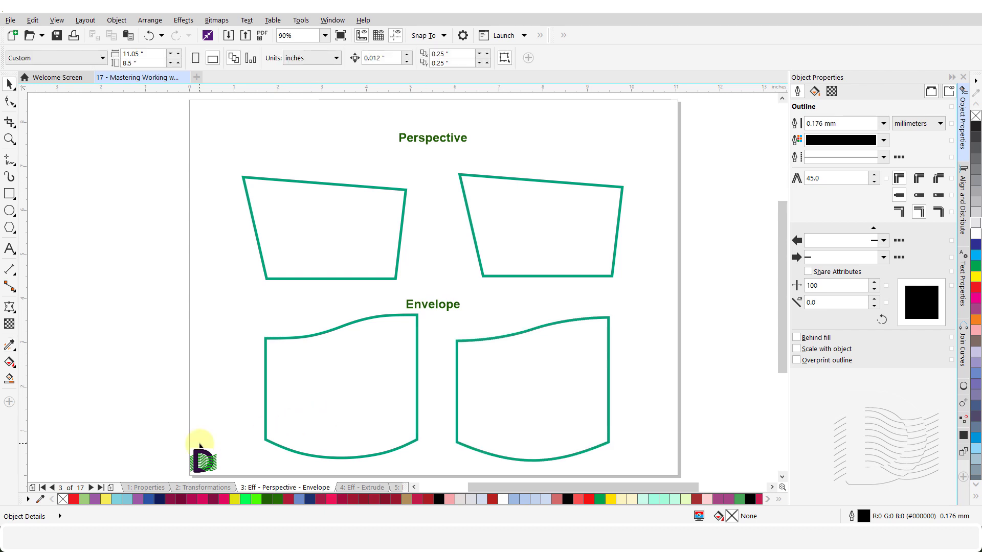
# Step: On the Eff - Extrude page, extrude the left blue square up and to the right with its vanishing point about 4.23 by 4.19 inches away
pyautogui.click(357, 488)
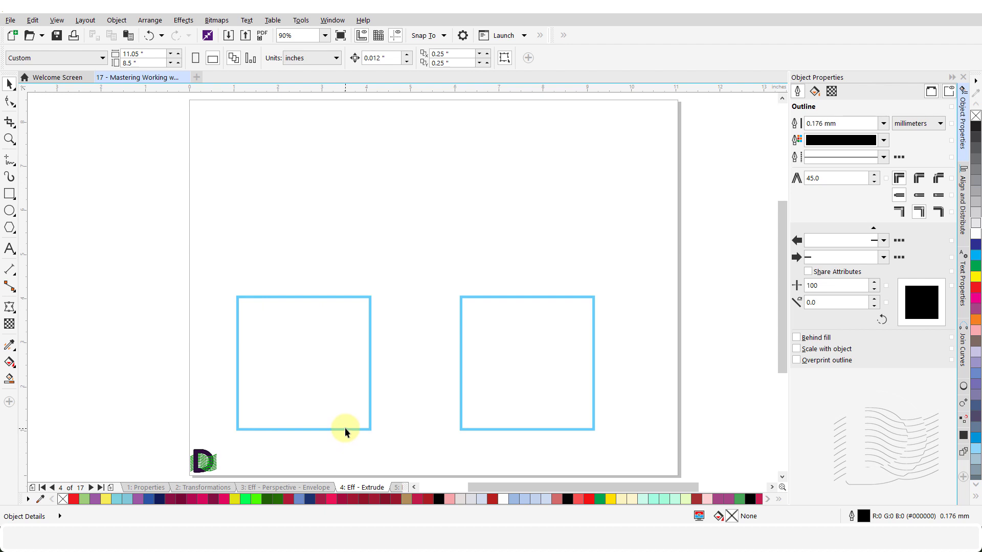
pyautogui.click(262, 367)
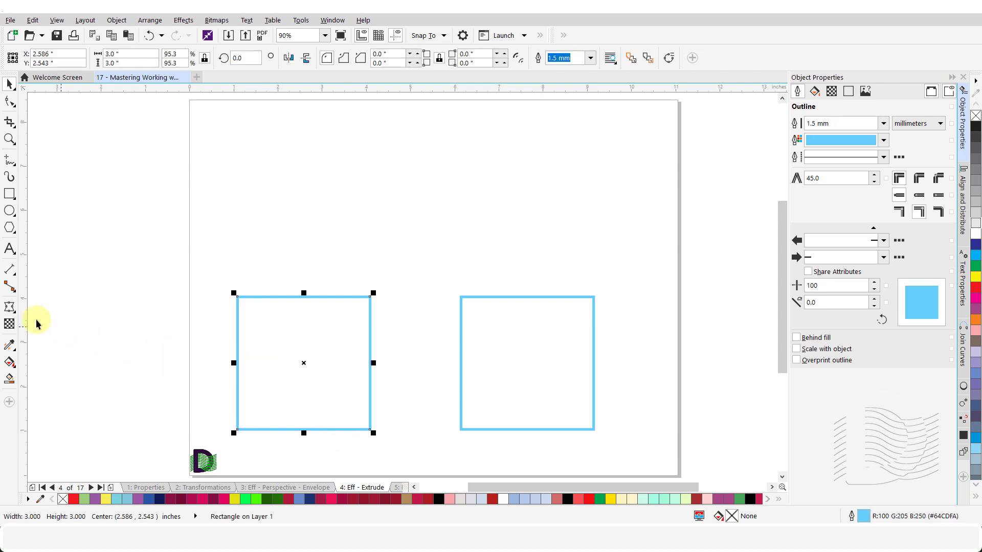
pyautogui.click(14, 311)
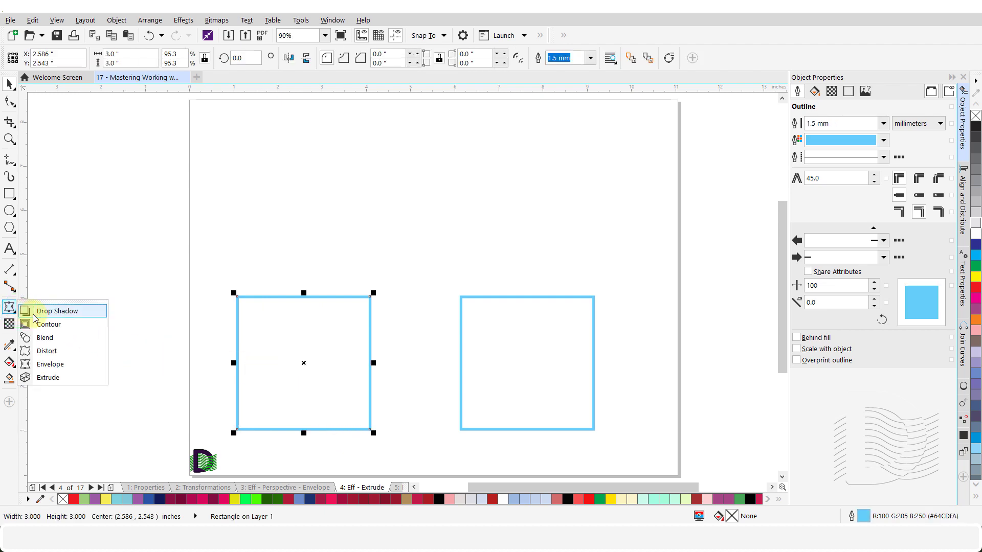
pyautogui.click(58, 378)
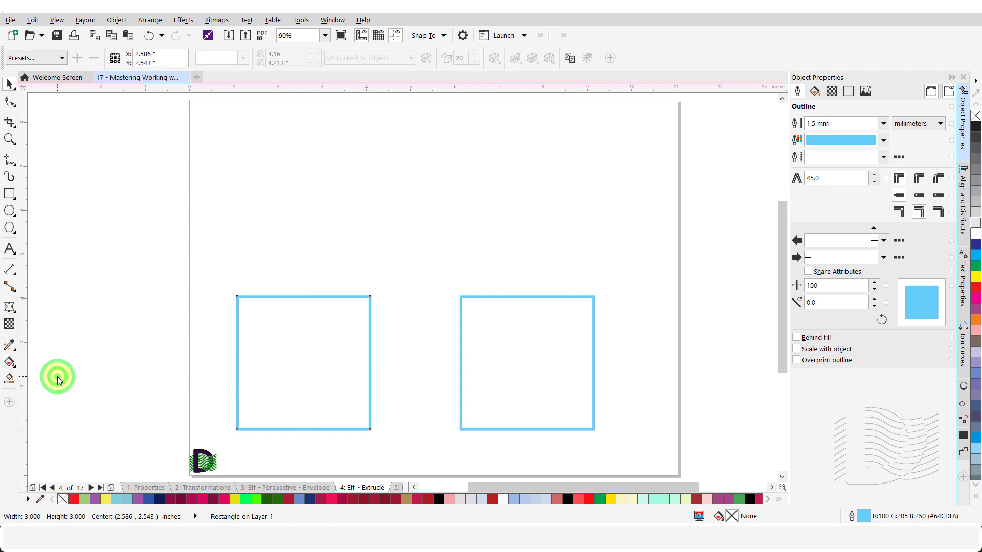
pyautogui.click(304, 365)
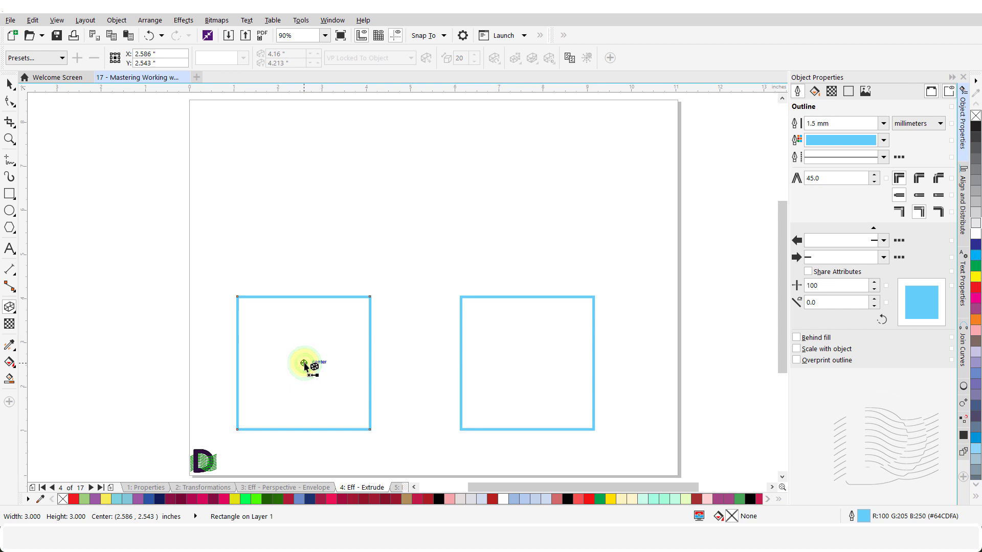
pyautogui.moveTo(304, 364); pyautogui.dragTo(490, 178)
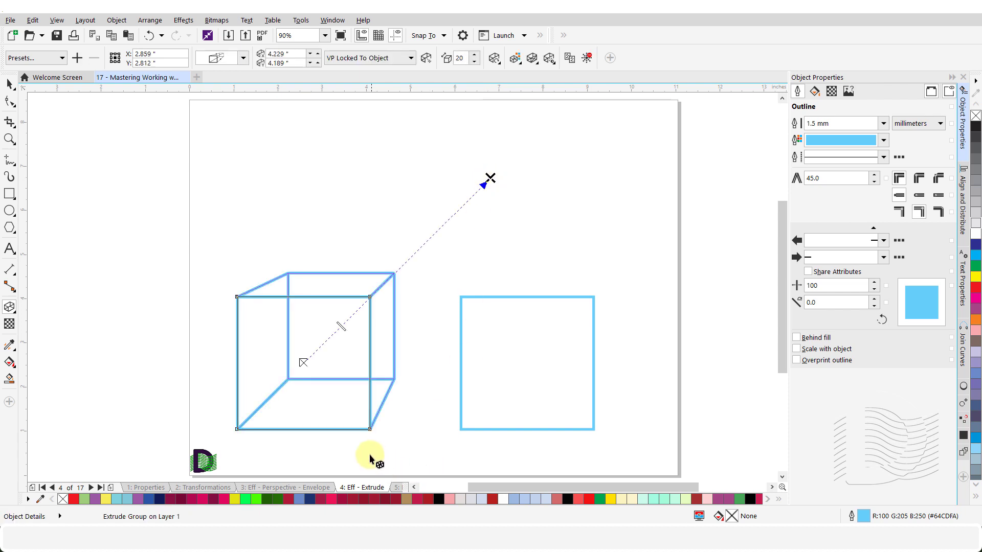
pyautogui.press('space')
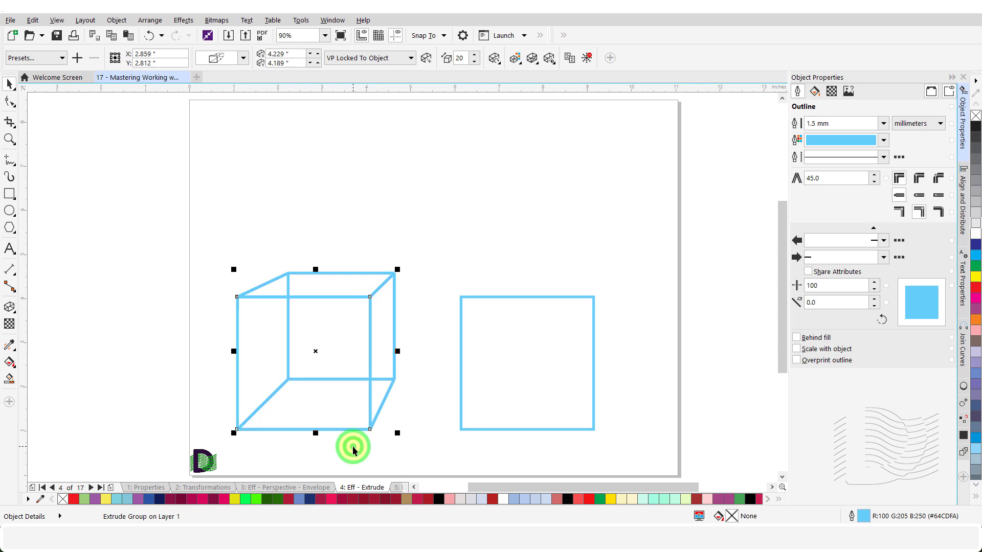
pyautogui.click(352, 447)
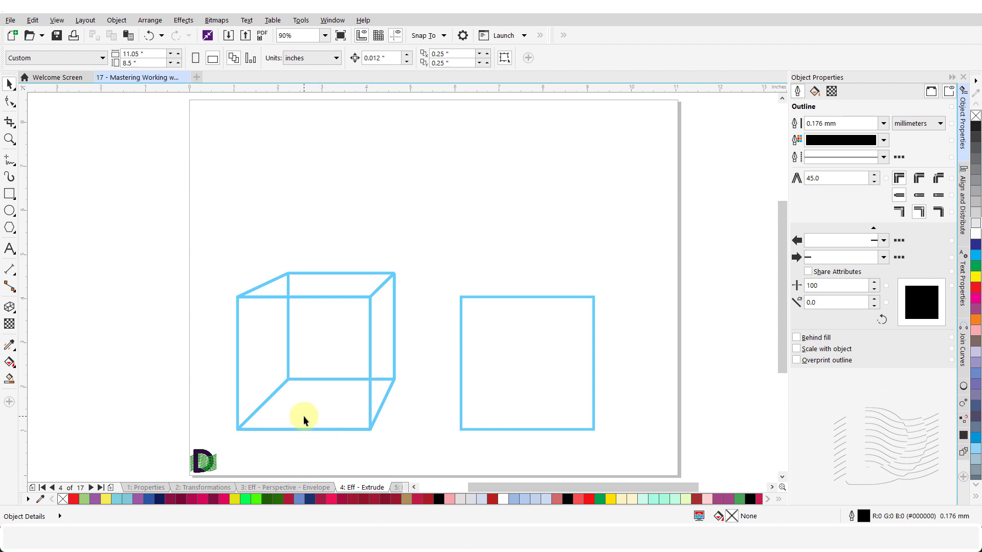
# Step: Set the Attributes Eyedropper to sample the Extrude effect instead of Envelope
pyautogui.click(11, 346)
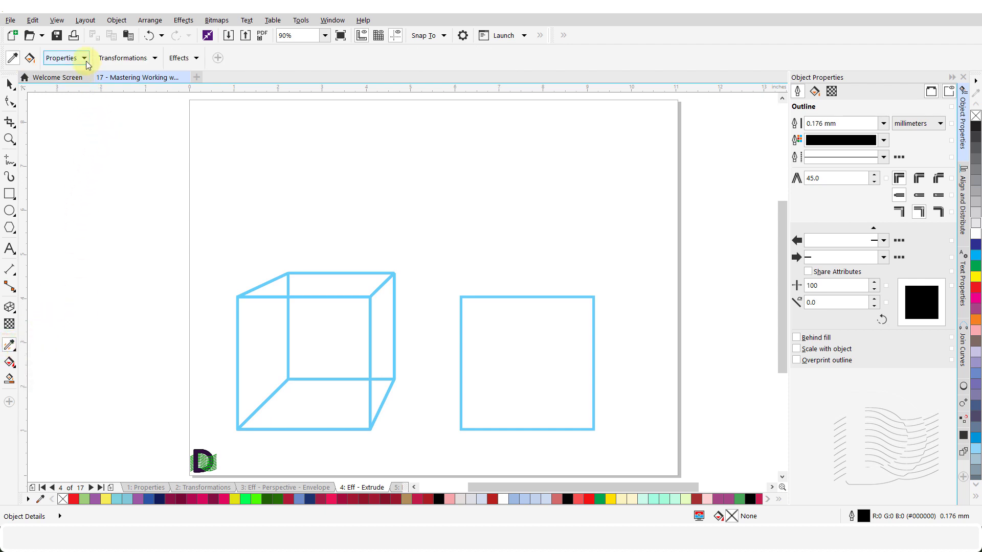
pyautogui.click(193, 63)
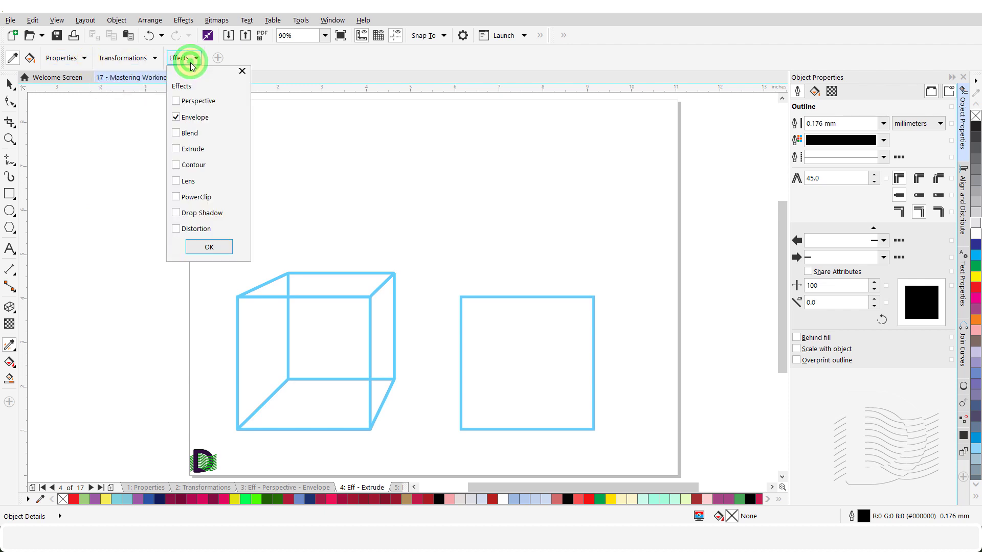
pyautogui.click(178, 153)
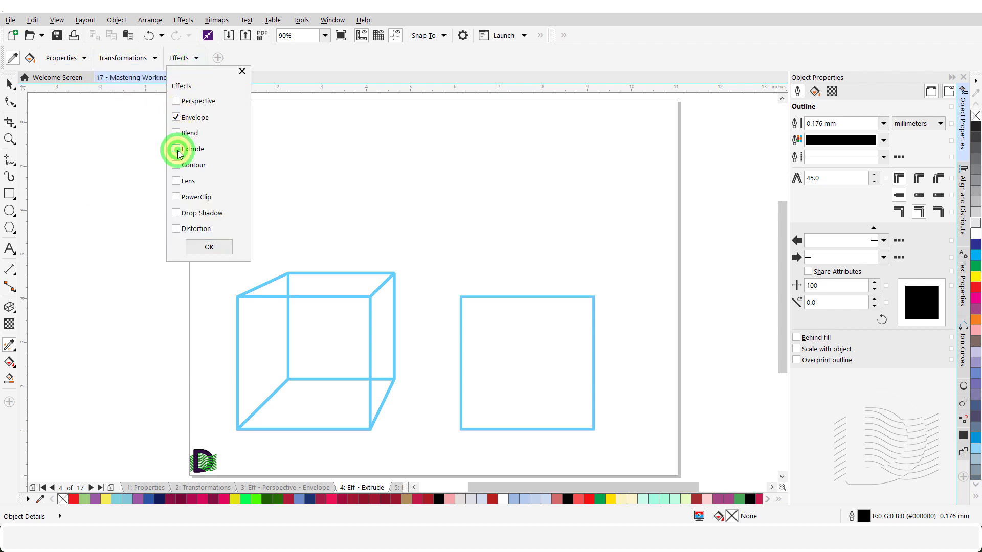
pyautogui.click(176, 117)
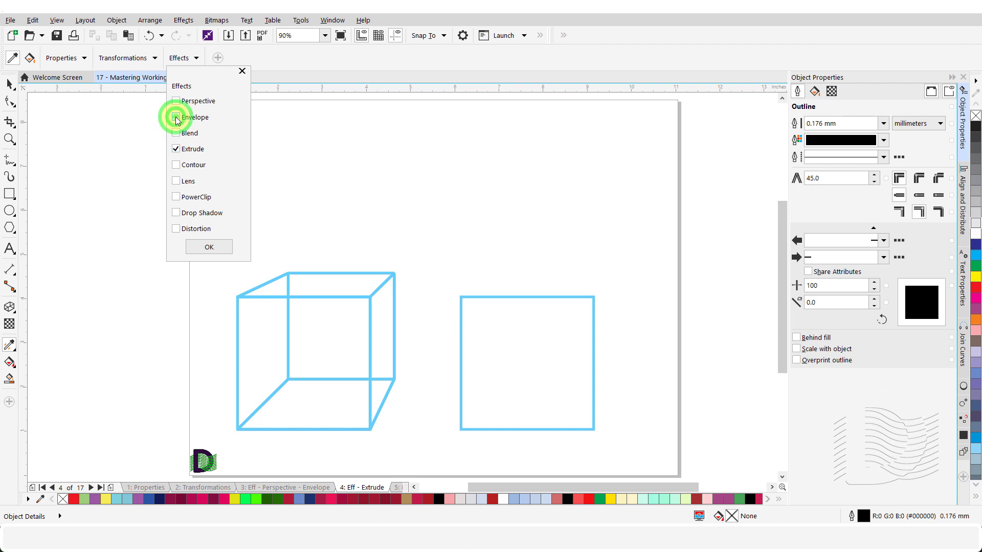
pyautogui.click(209, 247)
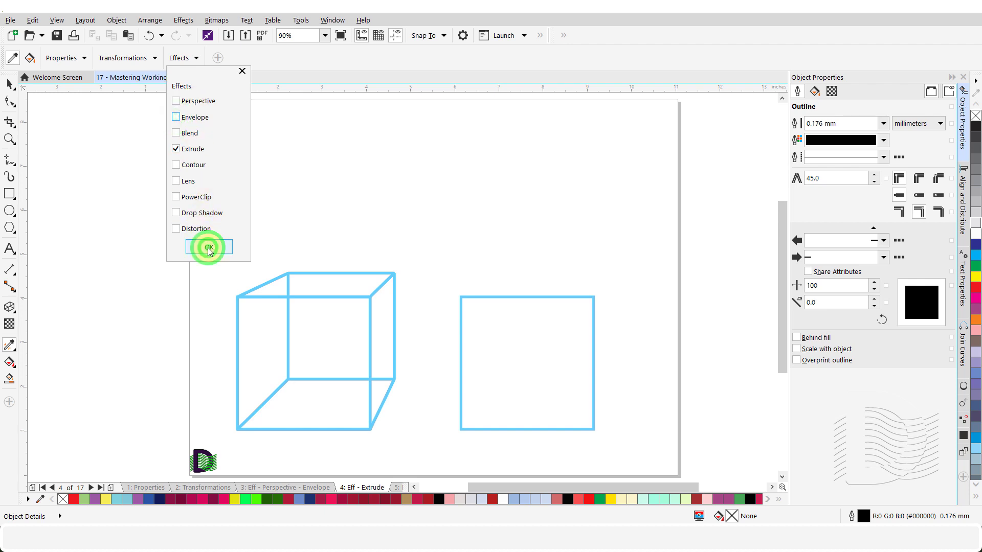
# Step: Copy the extrusion of the left blue square onto the right blue square, without sampling any properties or transformations
pyautogui.click(84, 58)
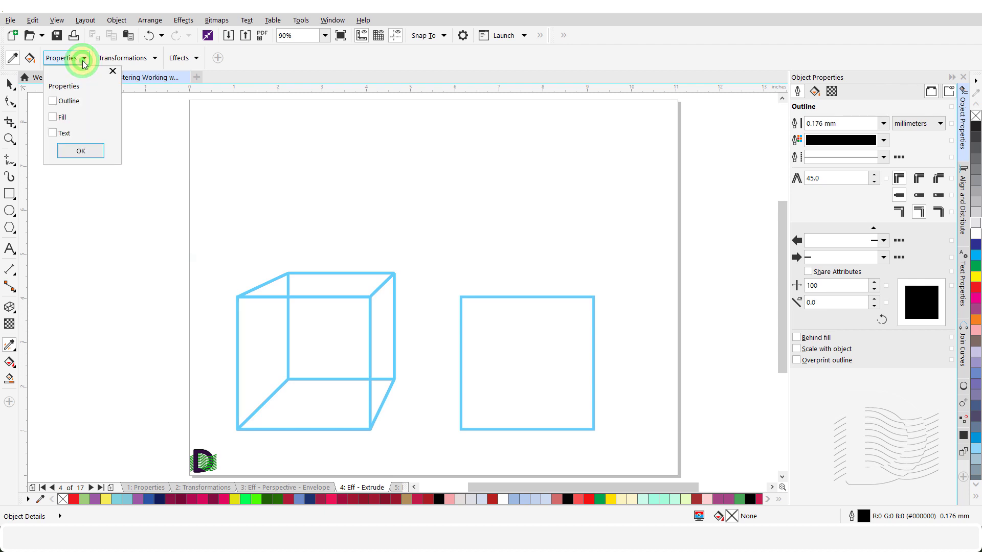
pyautogui.click(82, 60)
pyautogui.click(155, 58)
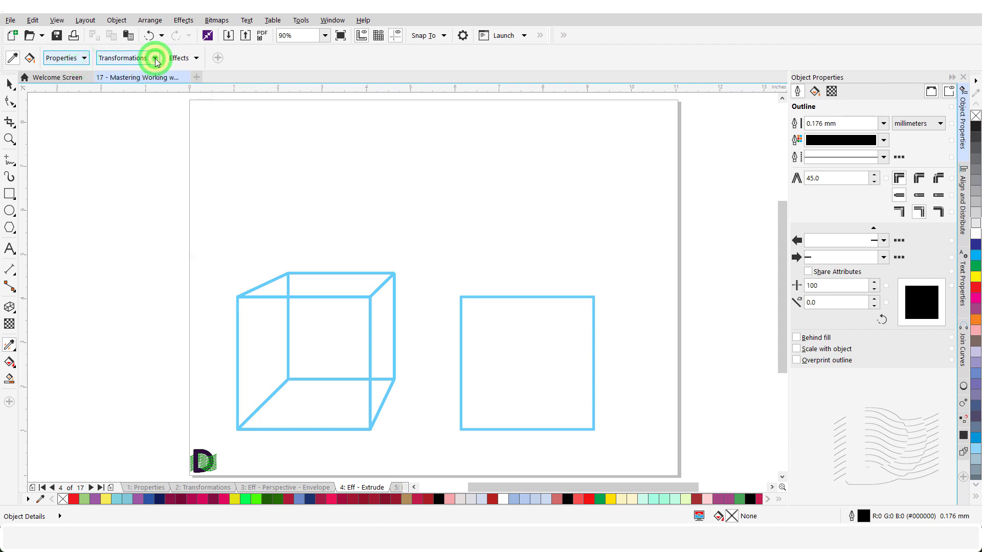
pyautogui.click(155, 57)
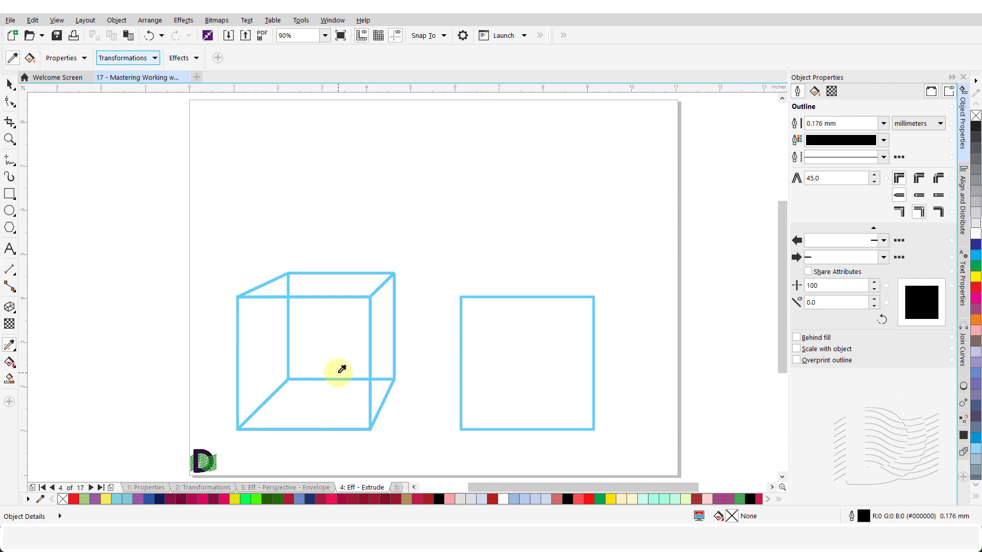
pyautogui.click(340, 371)
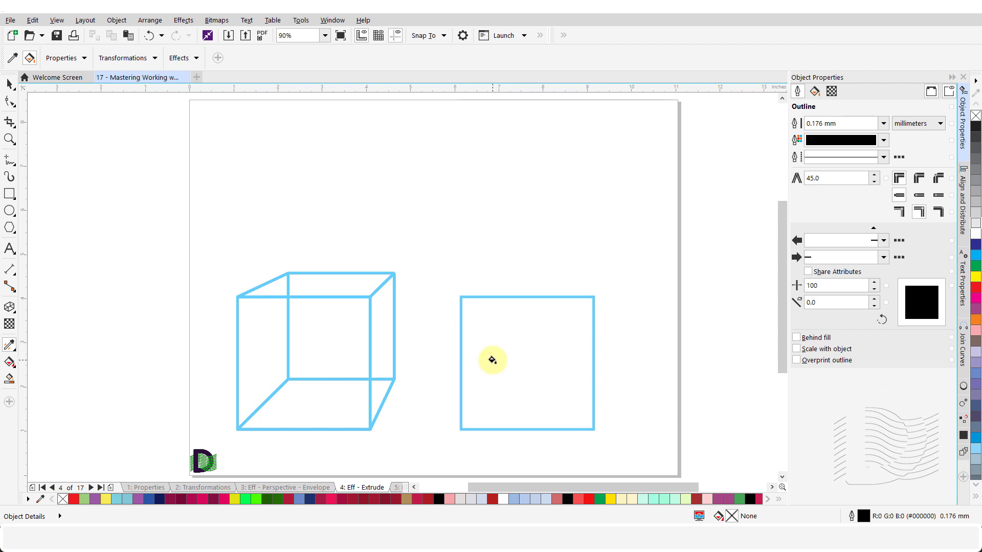
pyautogui.click(492, 360)
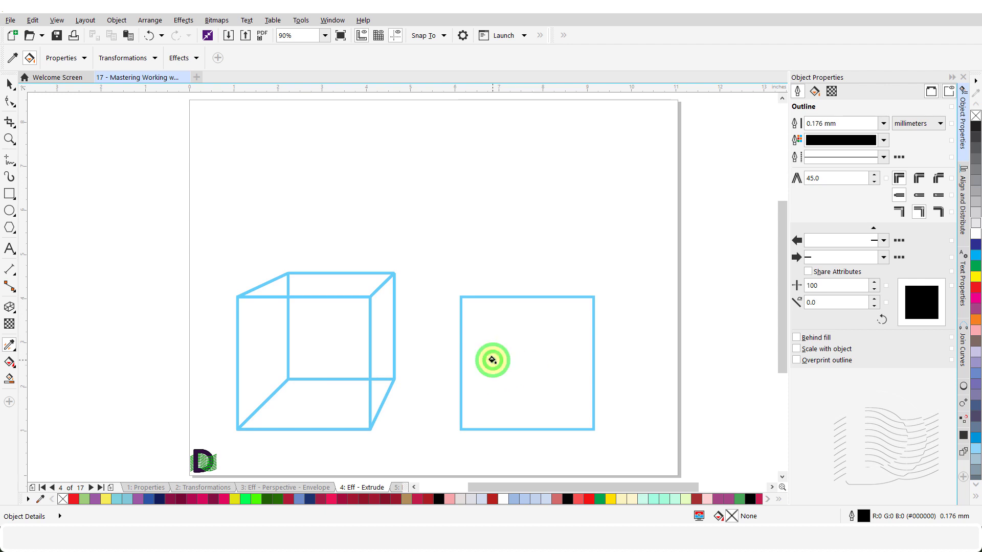
pyautogui.click(417, 425)
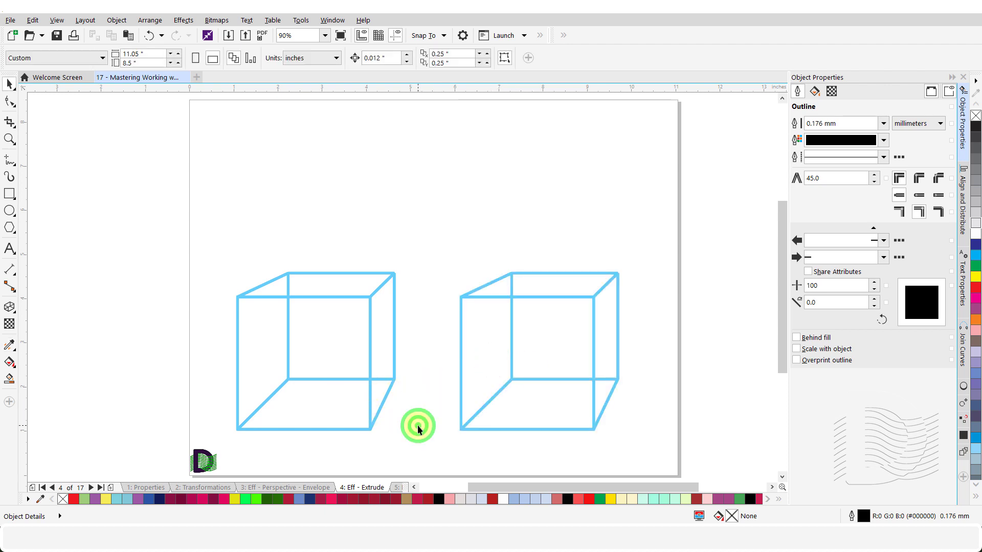
# Step: On the Eff - Contour 1 page, contour the small gradient square outward in 25 steps with an offset of about 0.106 inches
pyautogui.click(397, 487)
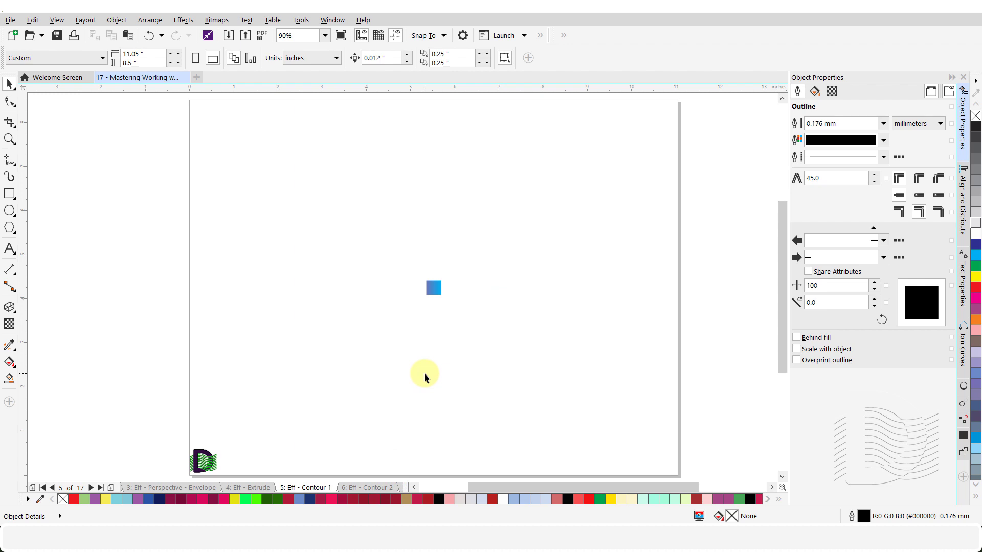
pyautogui.click(431, 289)
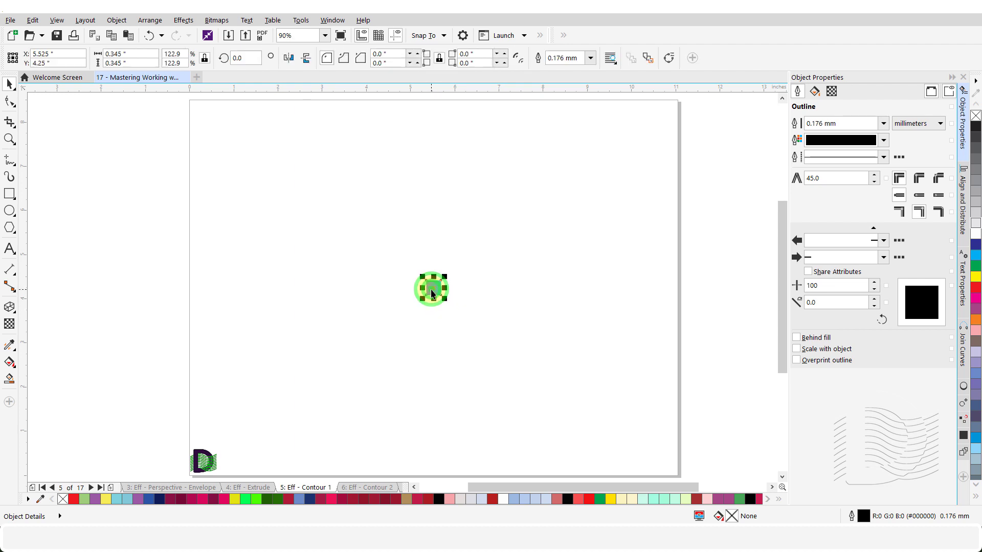
pyautogui.click(17, 311)
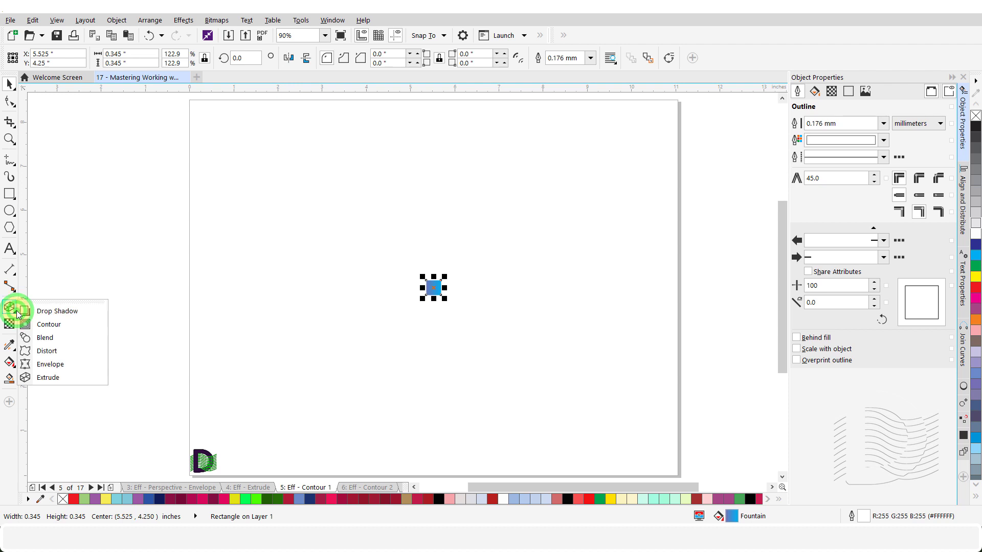
pyautogui.click(55, 325)
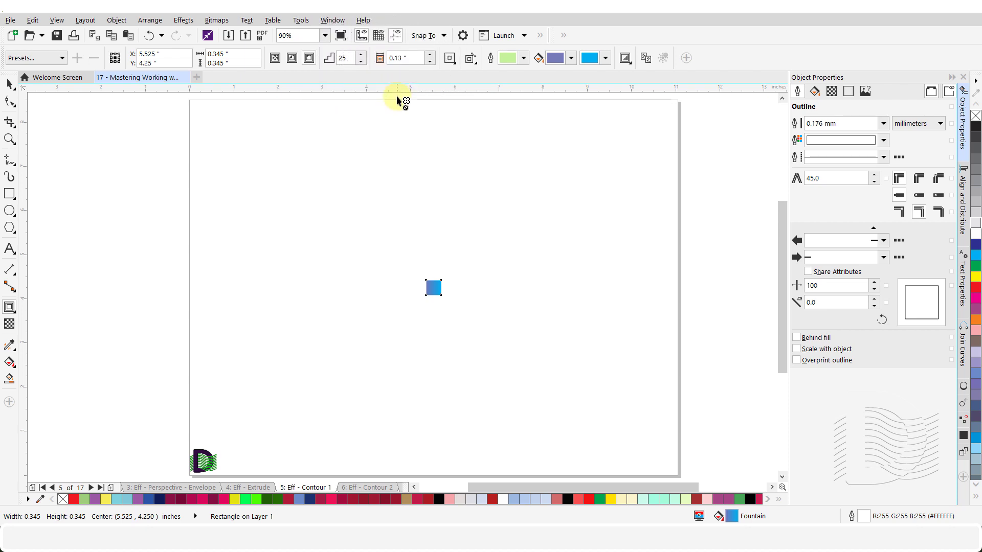
pyautogui.moveTo(442, 289); pyautogui.dragTo(438, 292)
pyautogui.click(440, 290)
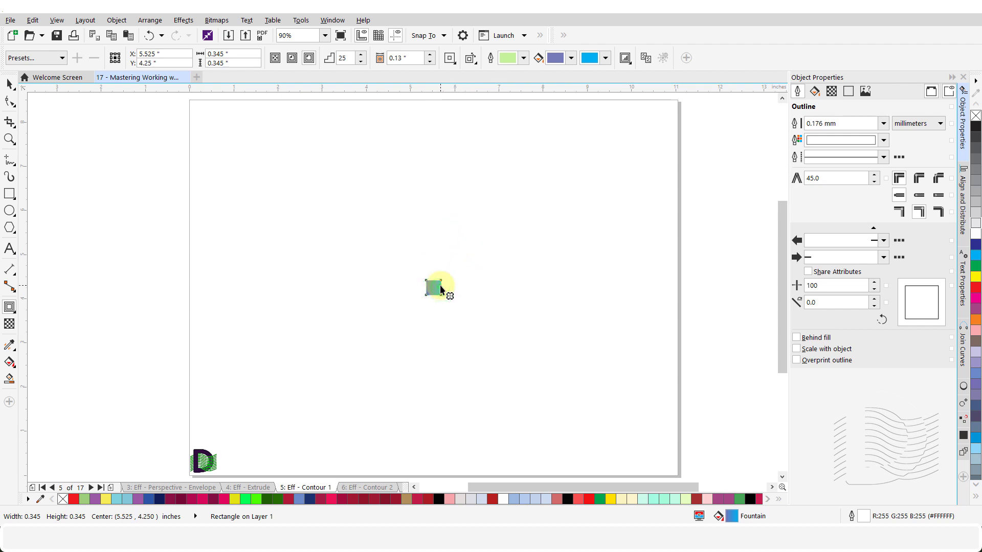
pyautogui.moveTo(441, 289); pyautogui.dragTo(560, 292)
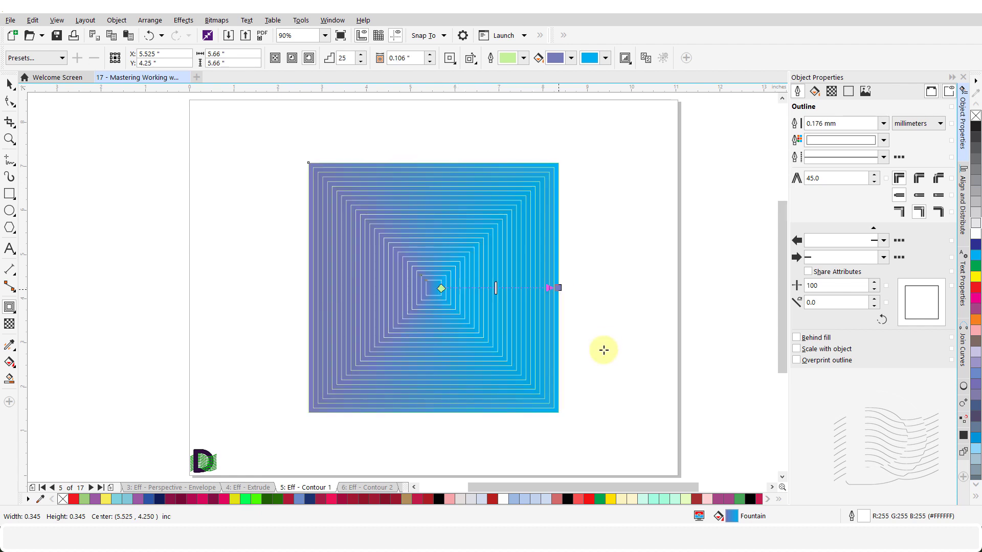
pyautogui.press('space')
pyautogui.click(607, 377)
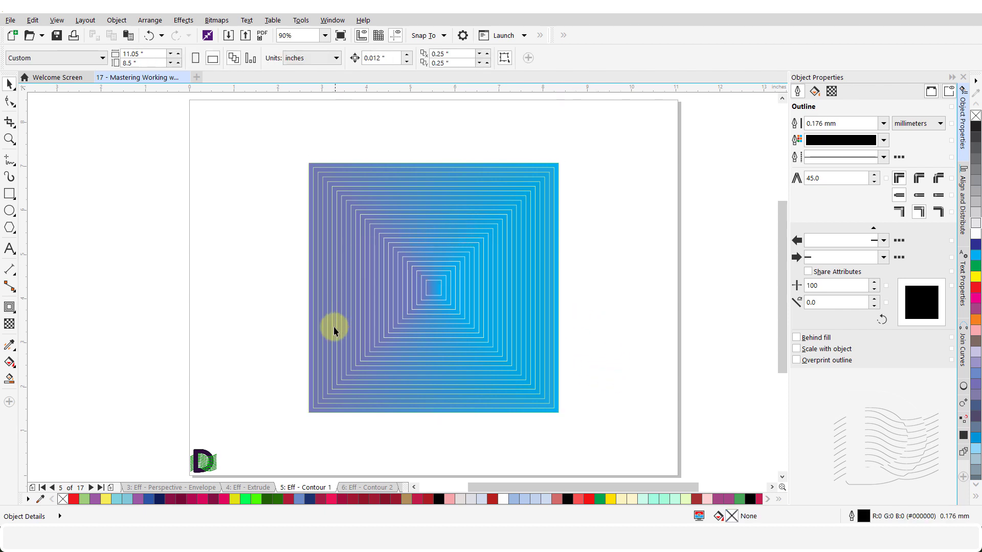
# Step: On the Eff - Contour 2 page, set the Attributes Eyedropper to sample the Outline and Fill properties
pyautogui.click(367, 488)
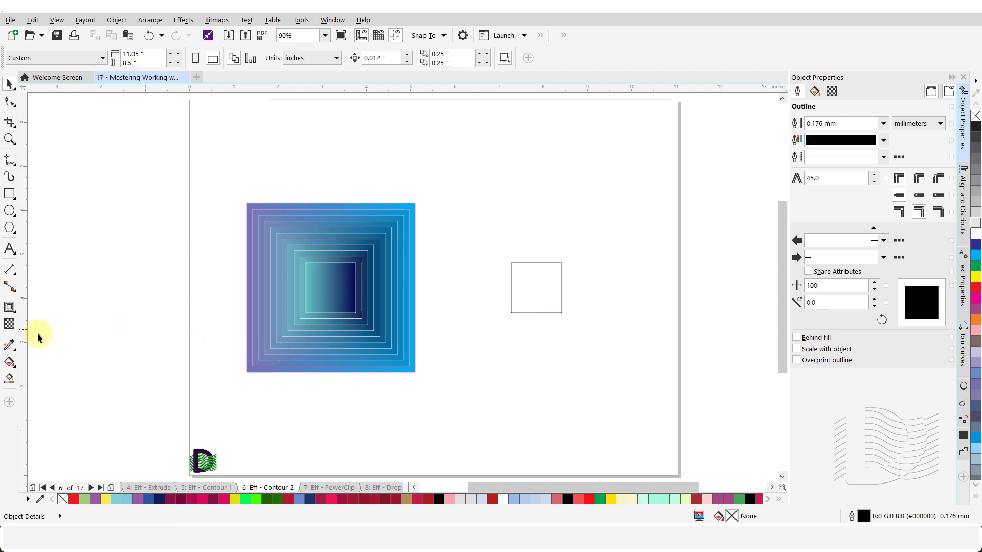
pyautogui.click(9, 345)
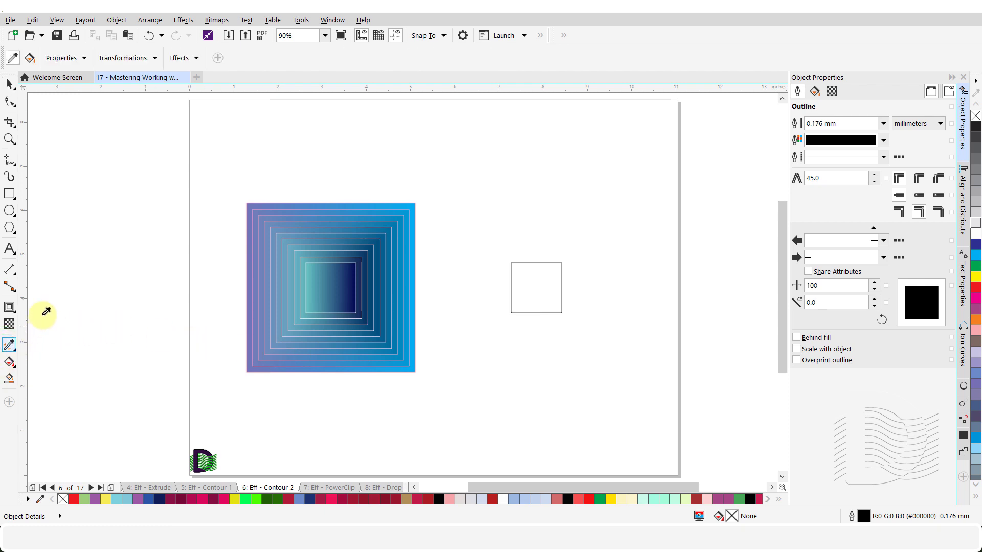
pyautogui.click(84, 58)
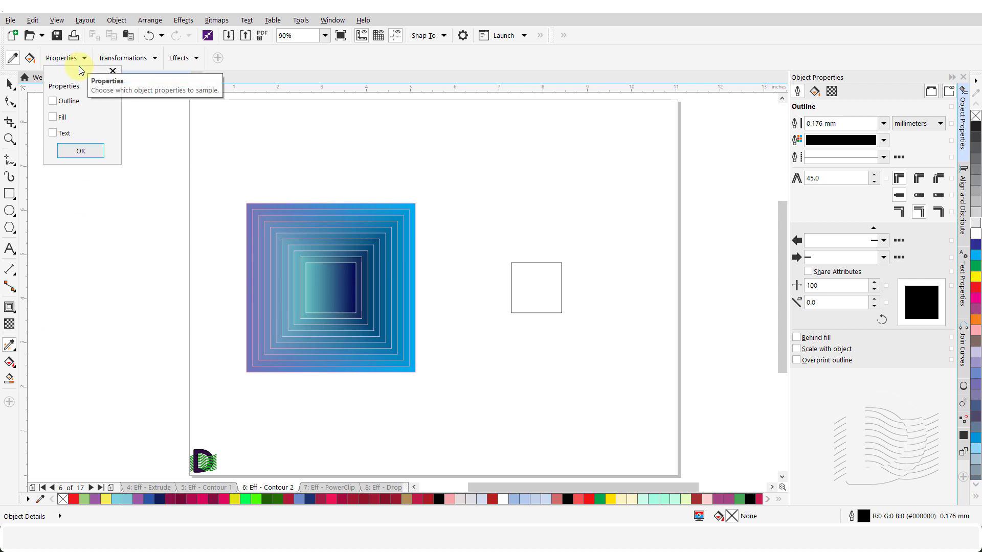
pyautogui.click(53, 102)
pyautogui.click(52, 117)
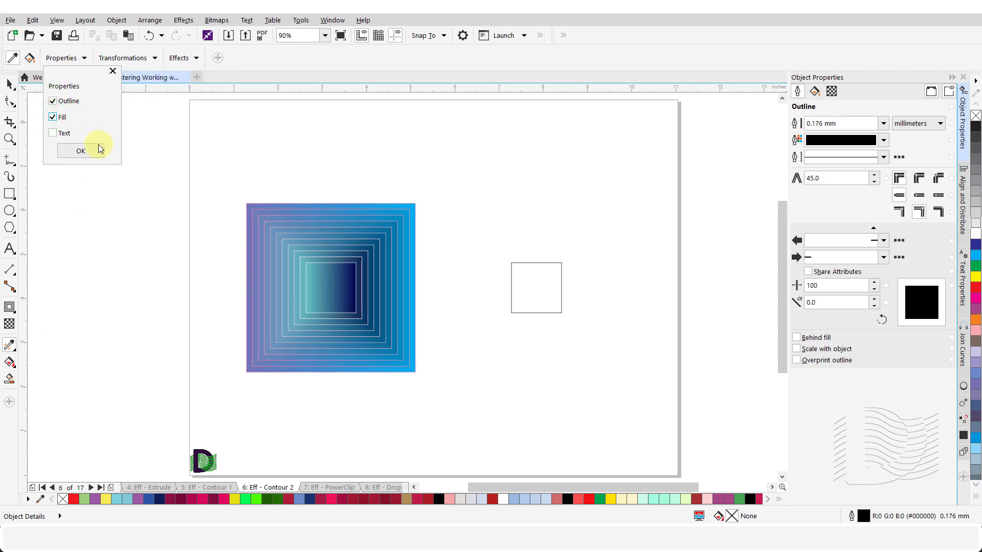
pyautogui.click(84, 151)
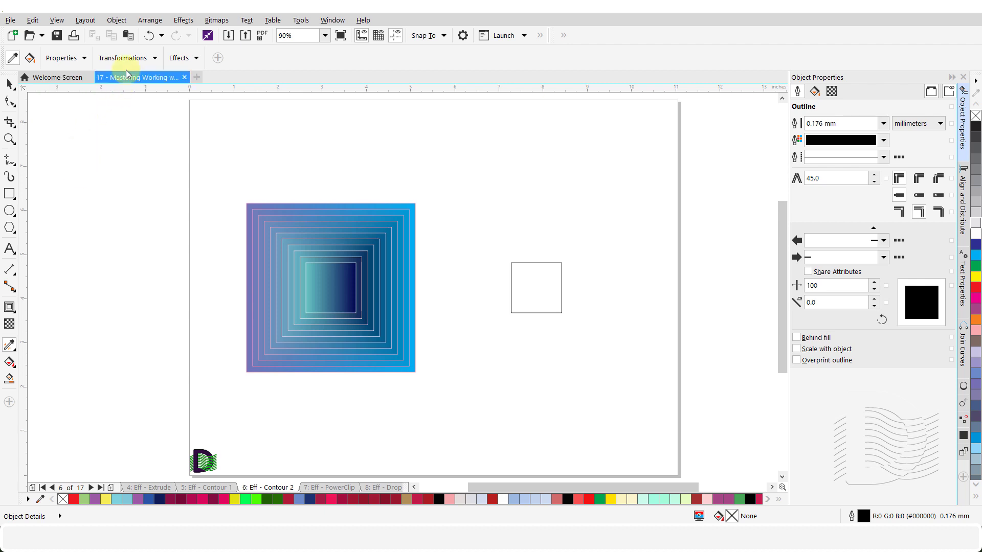
# Step: Switch the effect sampled by the Attributes Eyedropper from Extrude to Contour, leaving all transformations excluded
pyautogui.click(155, 58)
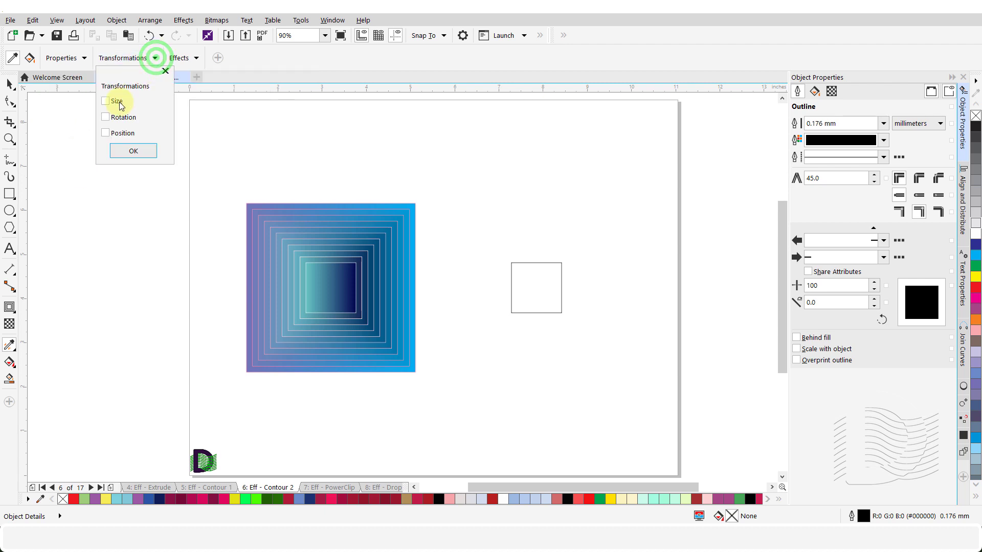
pyautogui.click(140, 152)
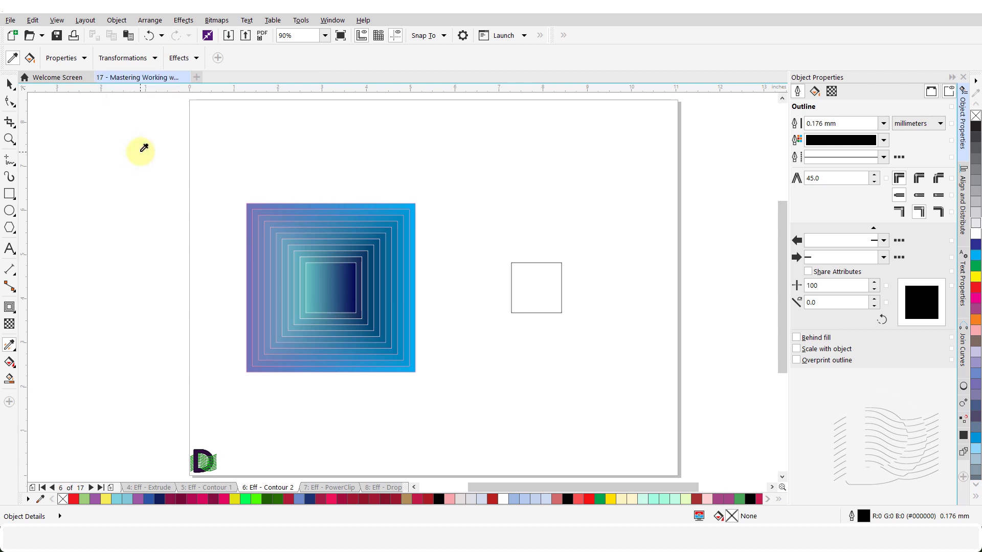
pyautogui.click(196, 57)
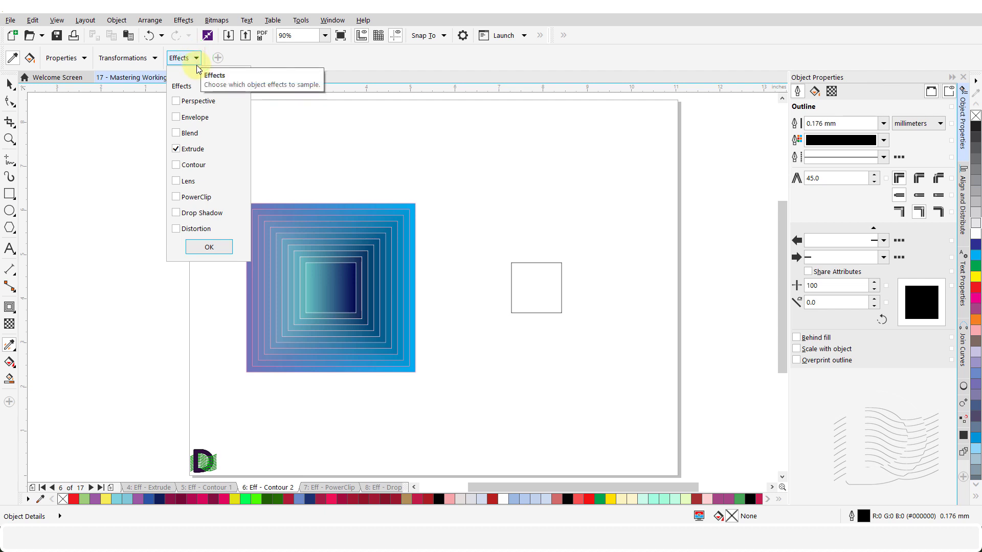
pyautogui.click(176, 165)
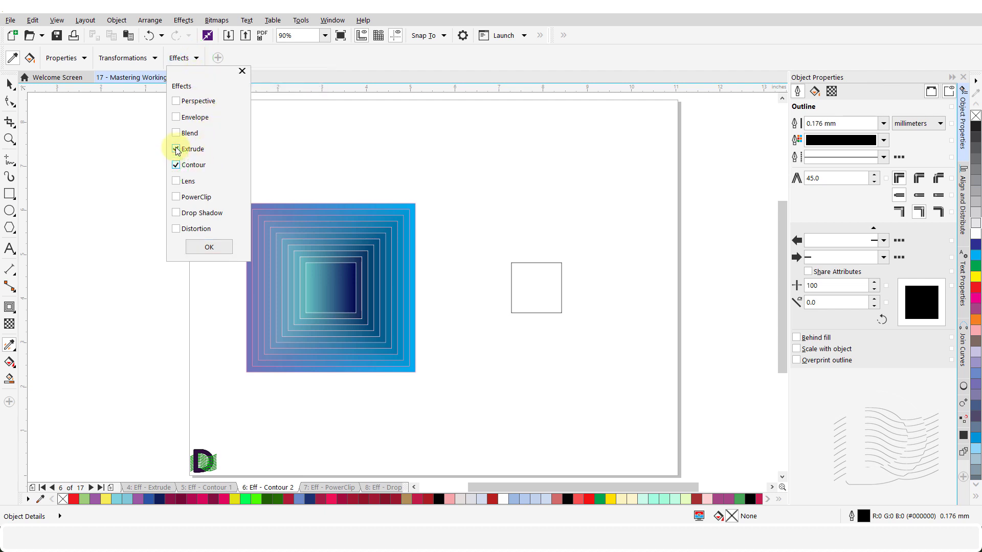
pyautogui.click(176, 148)
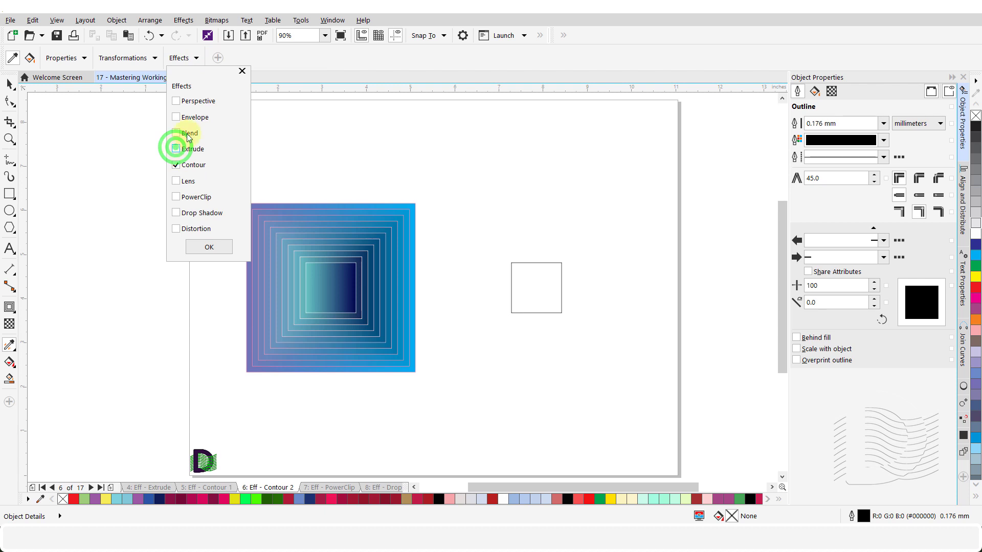
pyautogui.click(206, 247)
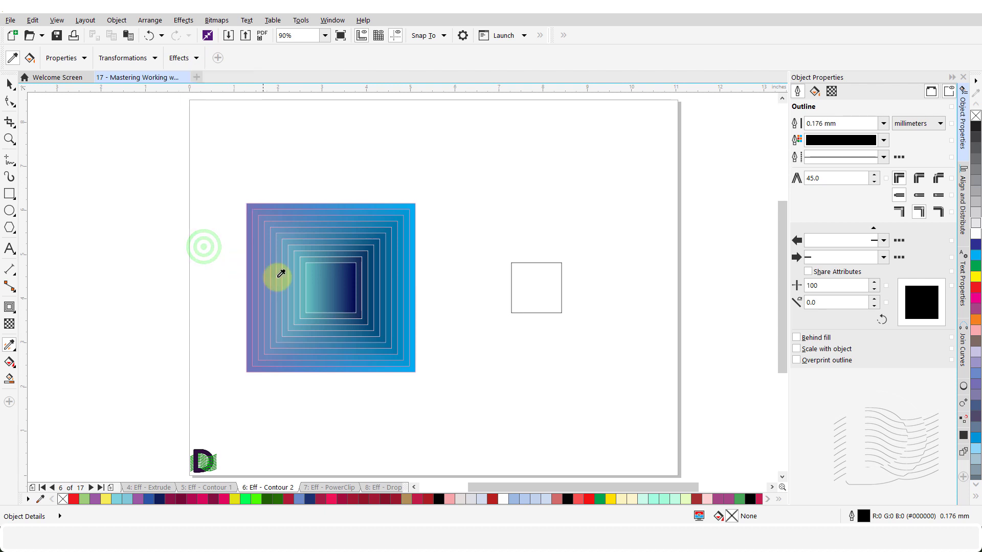
# Step: Copy the outline, fill and contour of the left gradient square onto the empty square on the right
pyautogui.click(324, 281)
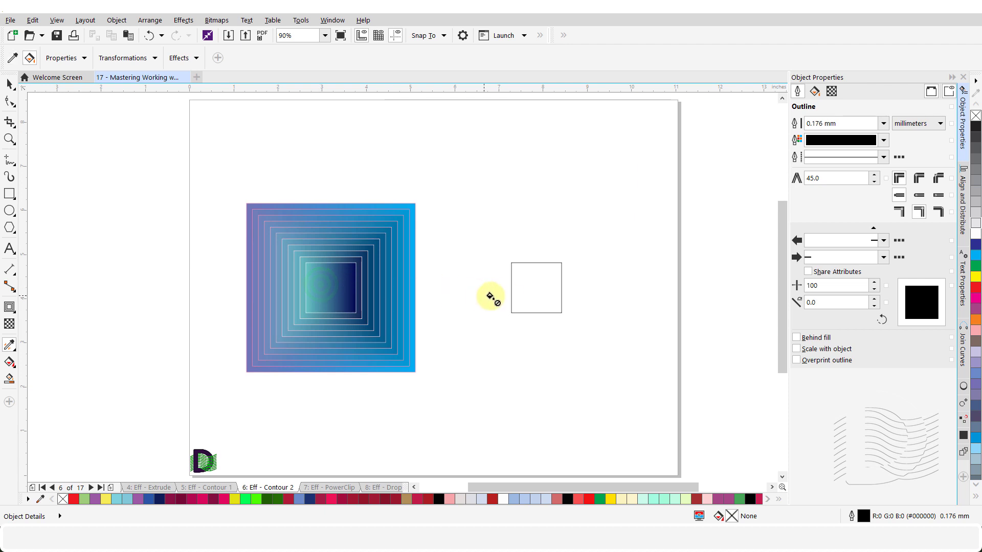
pyautogui.click(526, 292)
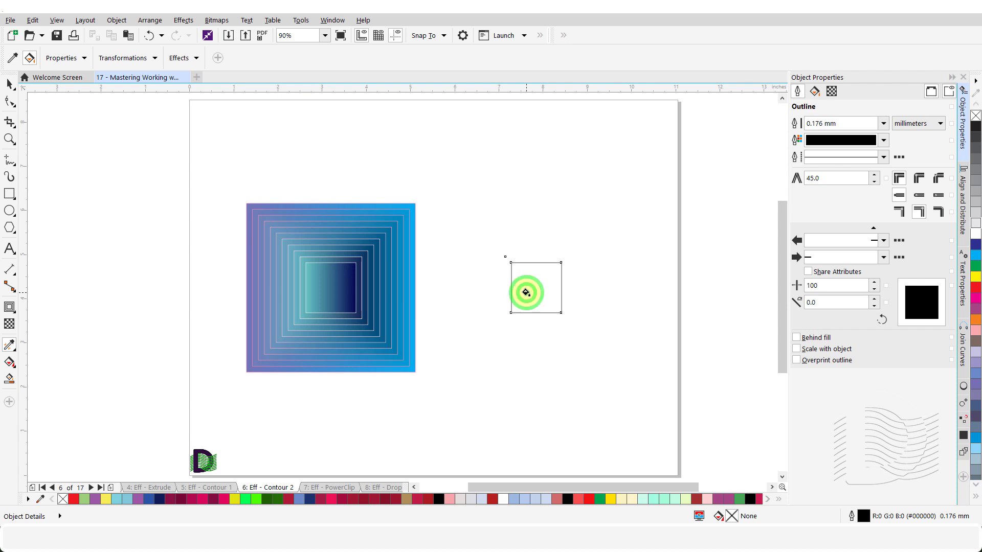
pyautogui.press('space')
pyautogui.click(427, 411)
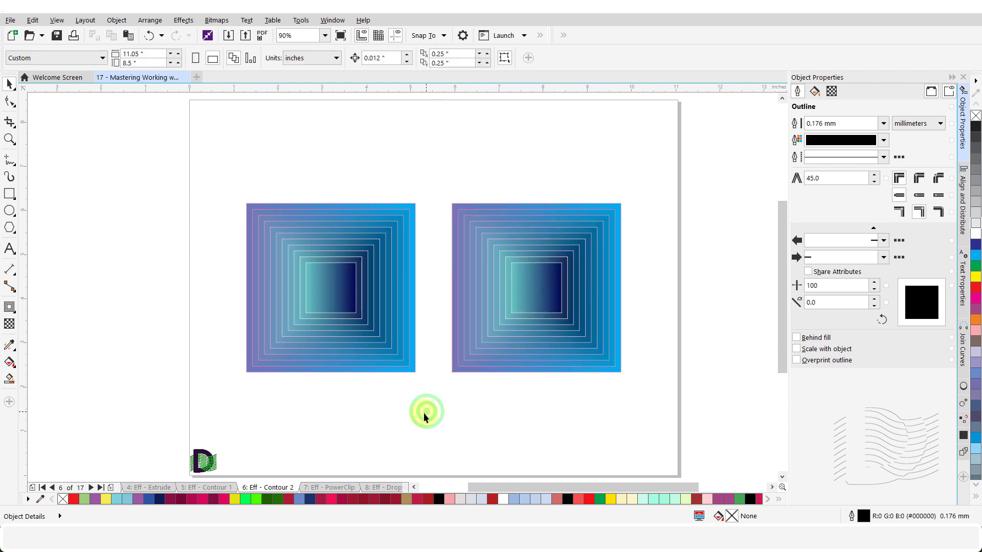
# Step: On the Eff - PowerClip page, place the White Rock.jpg photo inside the bright green "Corel" text as a PowerClip
pyautogui.click(340, 487)
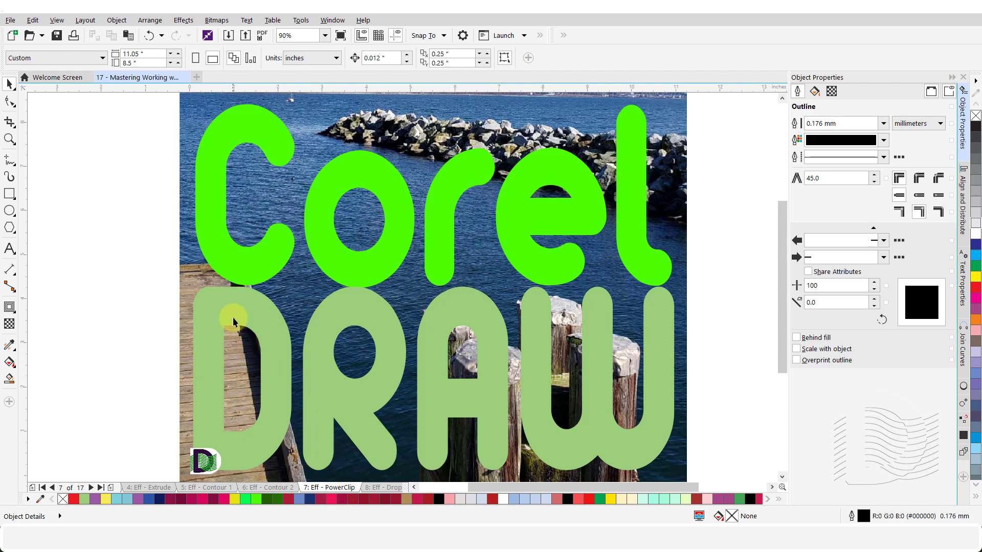
pyautogui.click(199, 113)
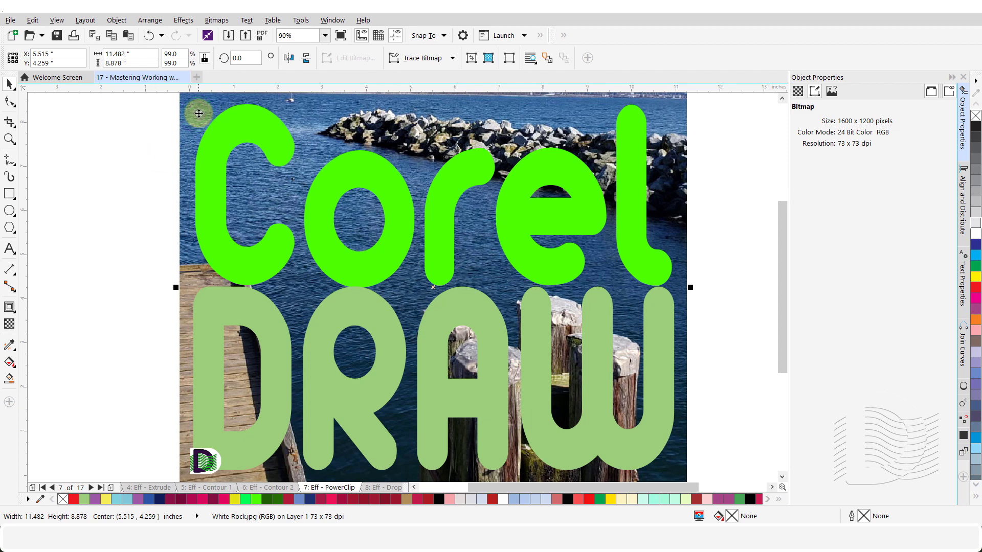
pyautogui.click(118, 20)
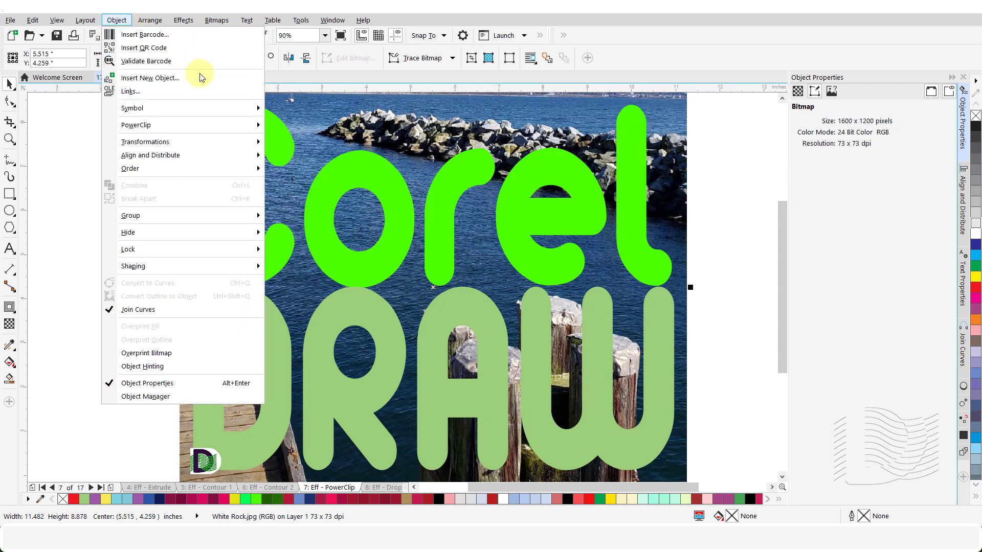
pyautogui.moveTo(234, 123)
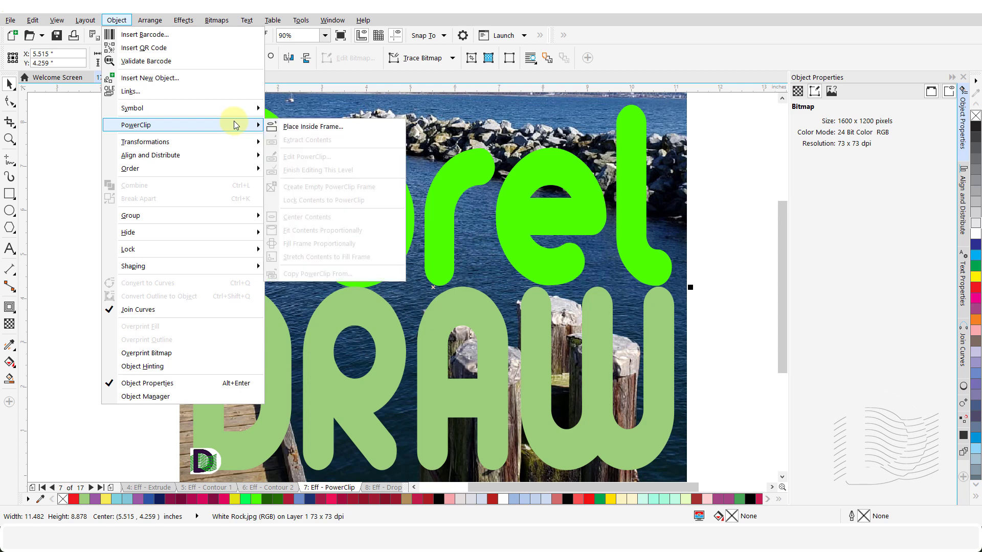
pyautogui.click(313, 127)
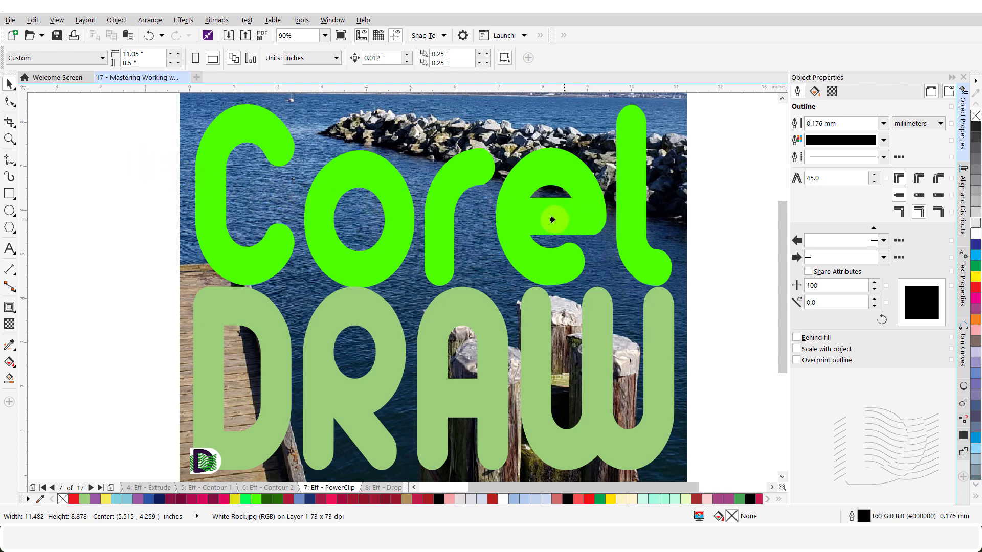
pyautogui.click(315, 215)
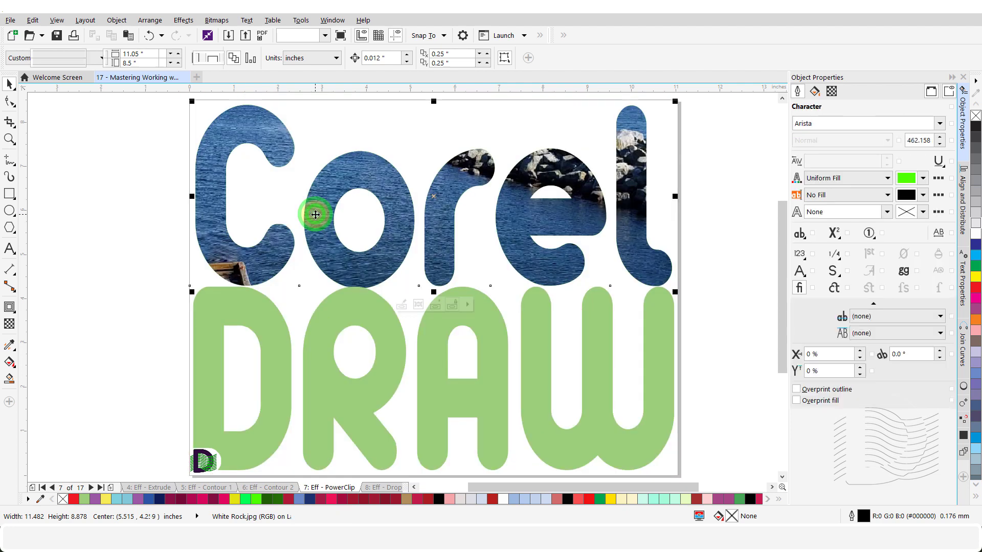
pyautogui.click(157, 283)
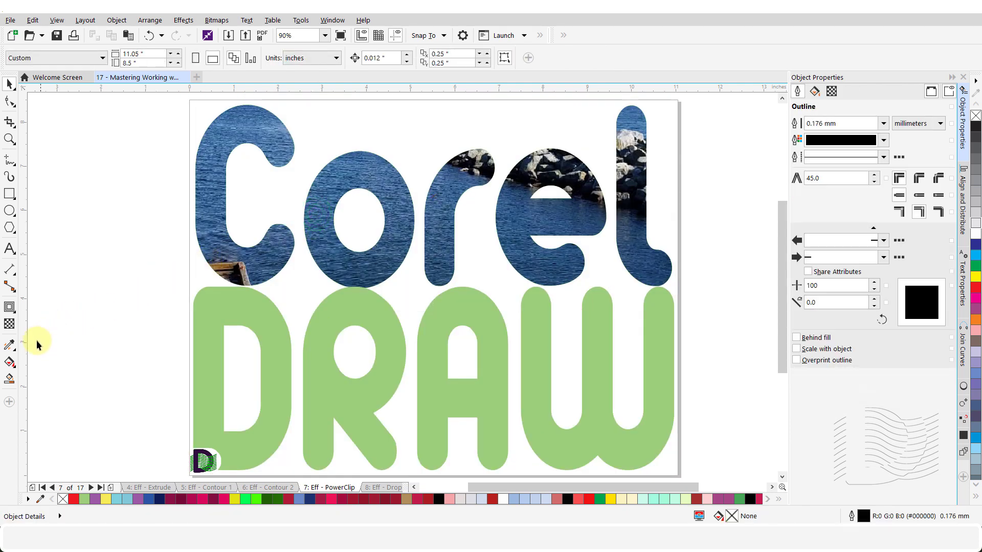
# Step: Exclude the Outline and Fill properties from the Attributes Eyedropper's sampling, leaving all transformations excluded as well
pyautogui.click(9, 346)
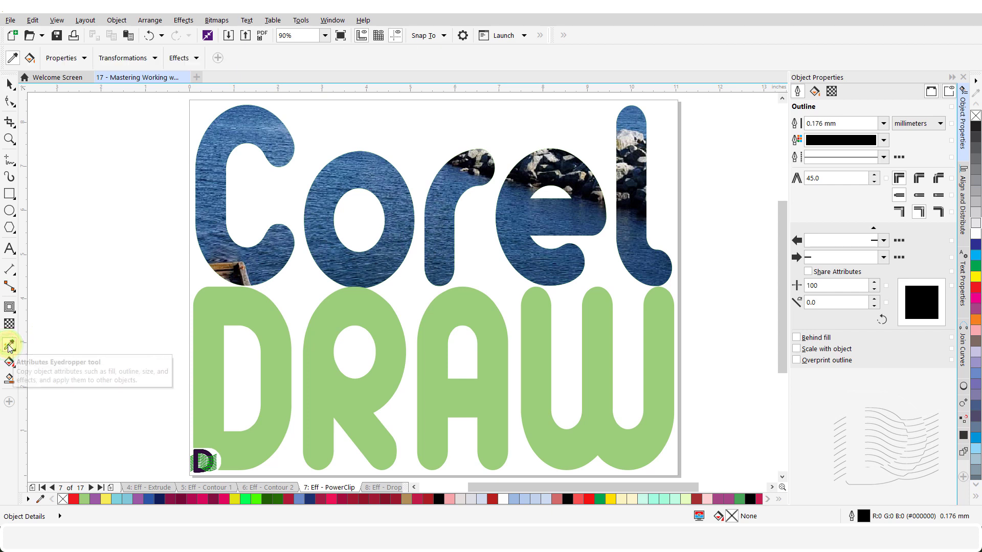
pyautogui.click(84, 58)
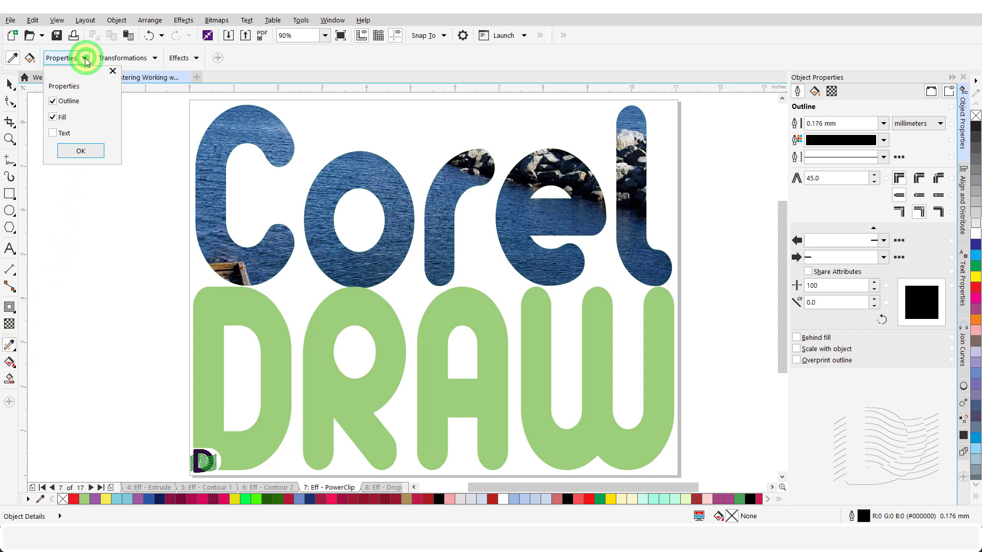
pyautogui.click(56, 103)
pyautogui.click(53, 116)
pyautogui.click(71, 152)
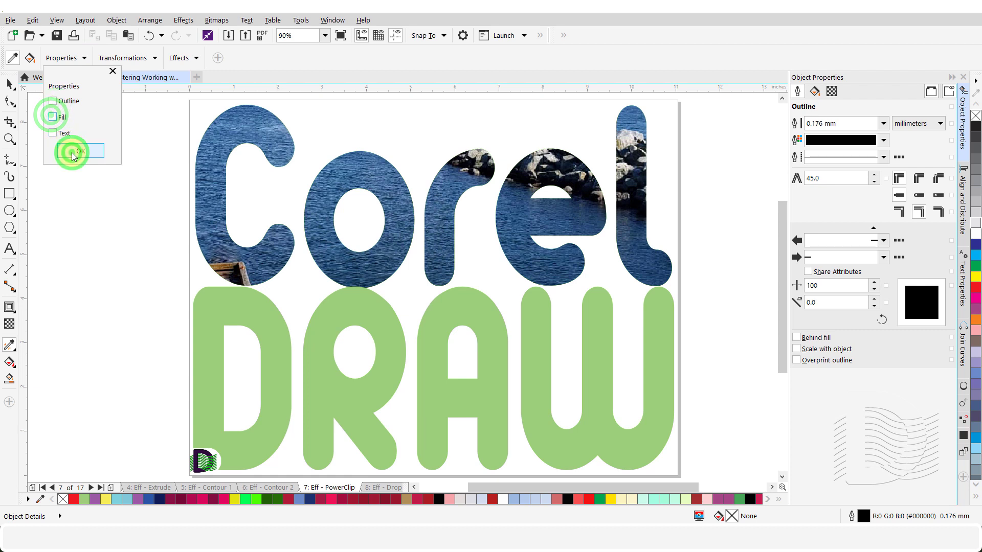
pyautogui.click(155, 58)
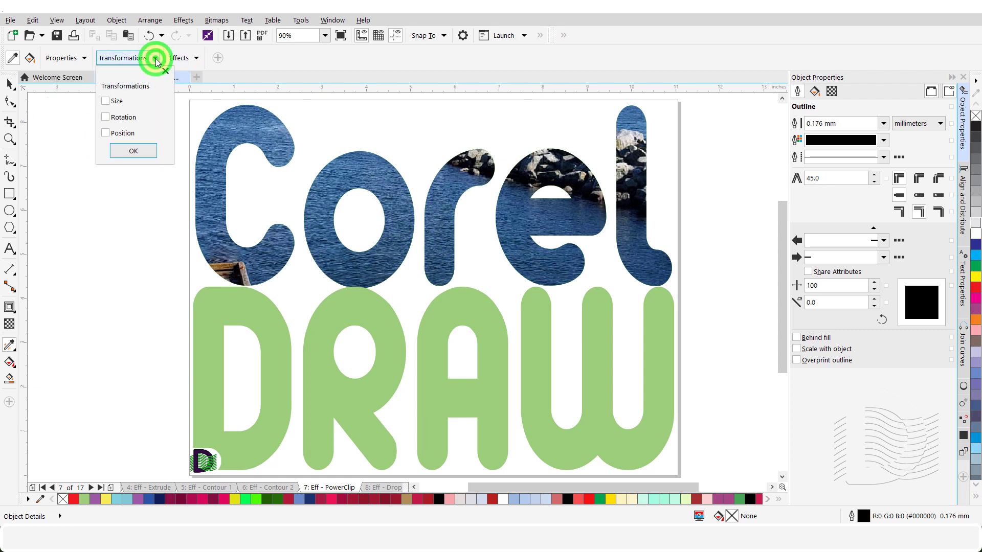
pyautogui.click(155, 58)
# Step: Switch the sampled effect from Contour to PowerClip and copy it from the "Corel" text onto the green "DRAW" text
pyautogui.click(197, 58)
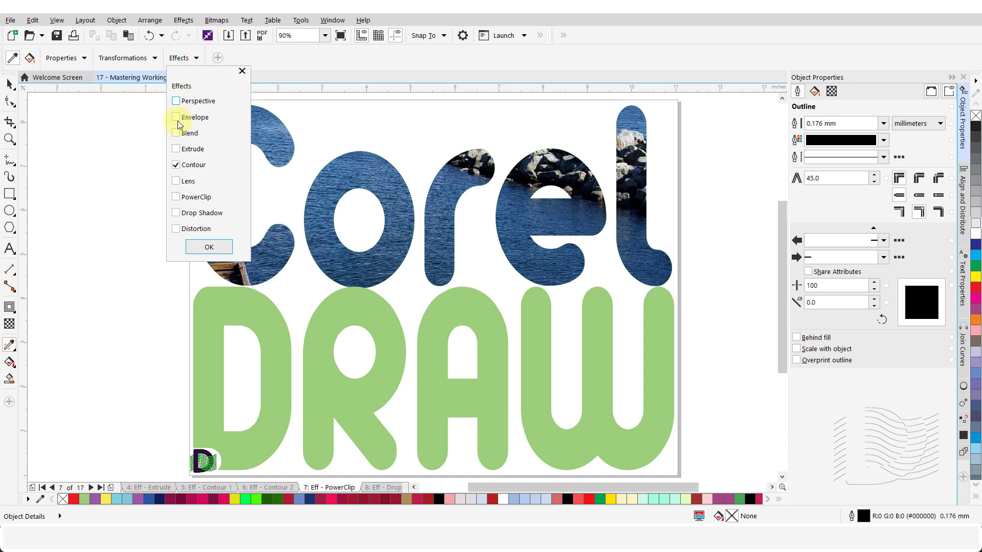
pyautogui.click(176, 201)
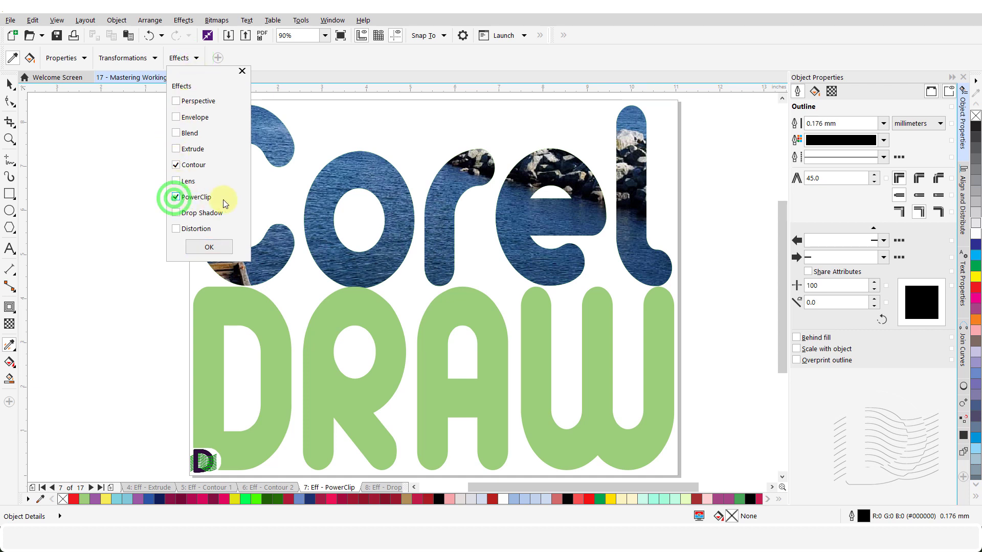
pyautogui.click(176, 164)
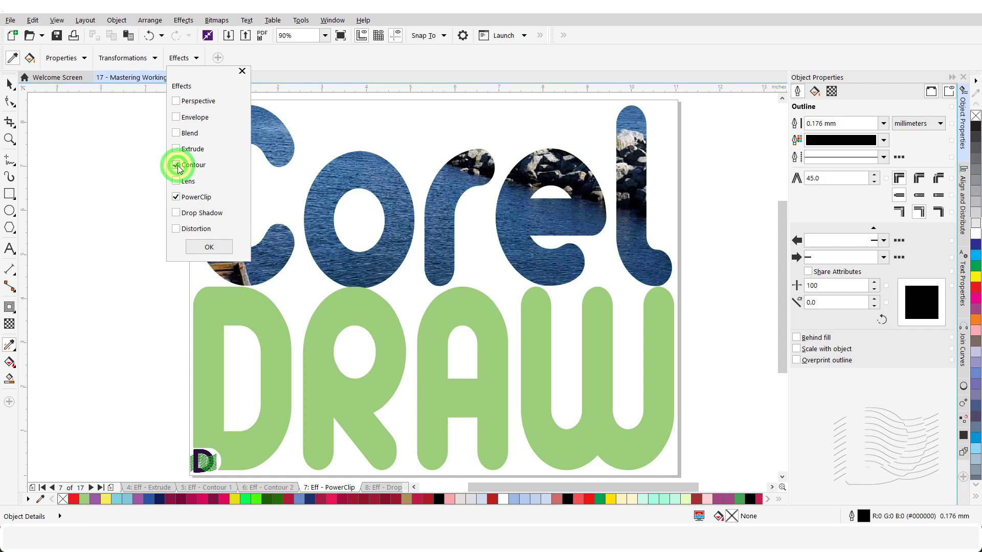
pyautogui.click(209, 246)
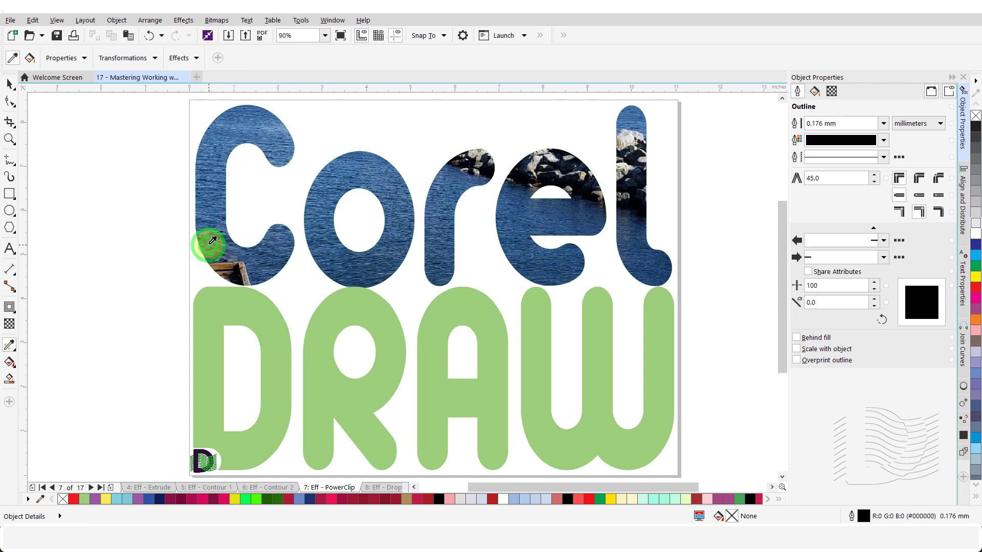
pyautogui.click(269, 250)
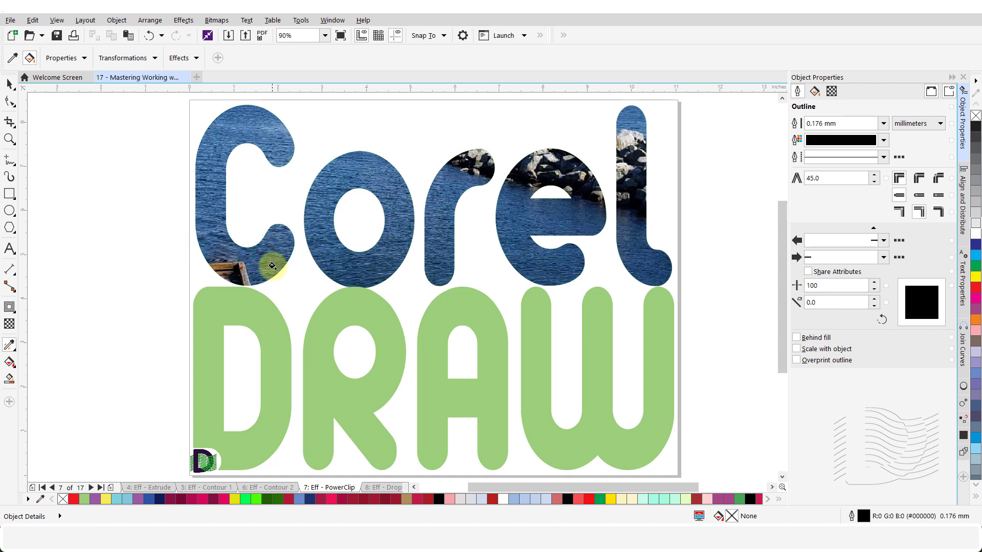
pyautogui.click(269, 333)
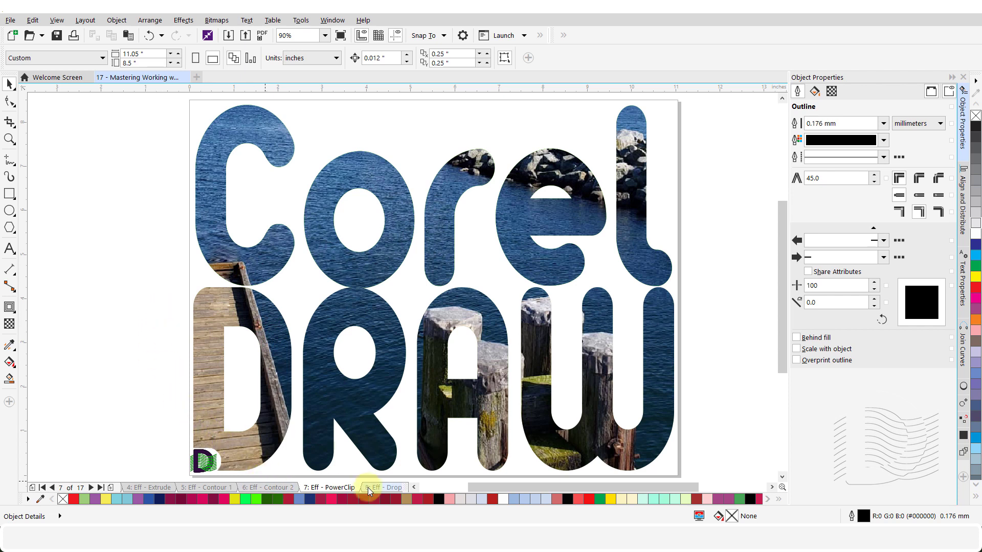
# Step: On the Eff - Drop Shadow page, set the Attributes Eyedropper to sample only the Drop Shadow effect instead of PowerClip
pyautogui.click(381, 489)
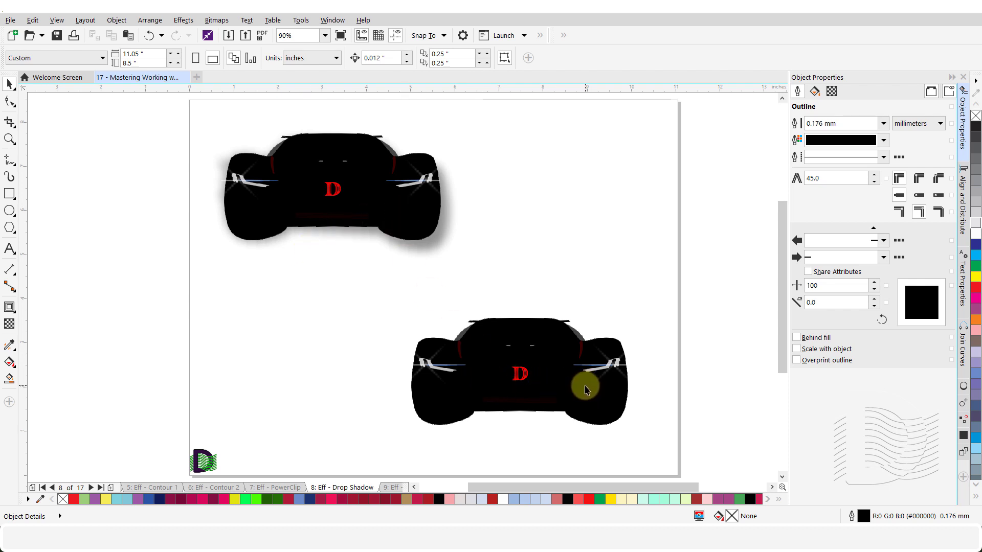
pyautogui.click(9, 347)
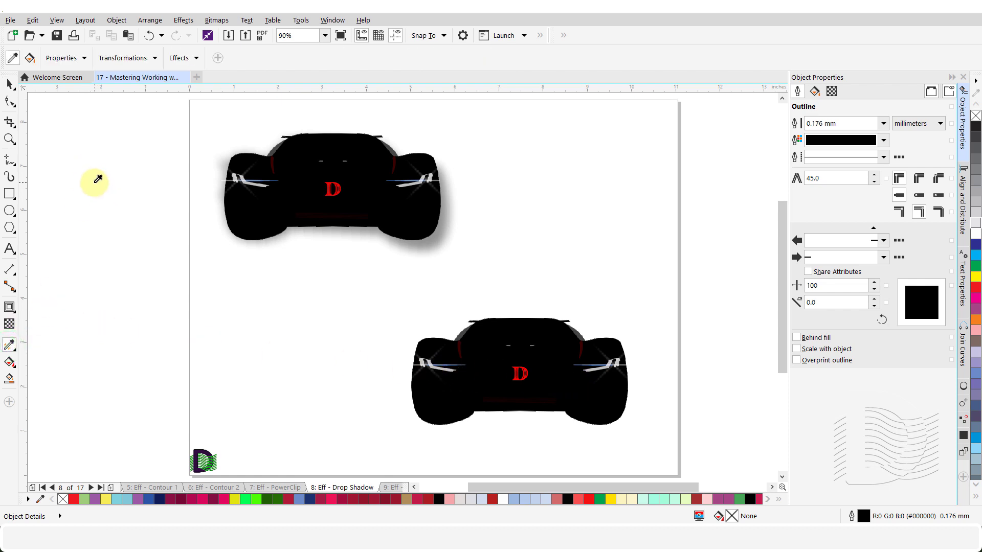
pyautogui.click(85, 59)
pyautogui.click(155, 59)
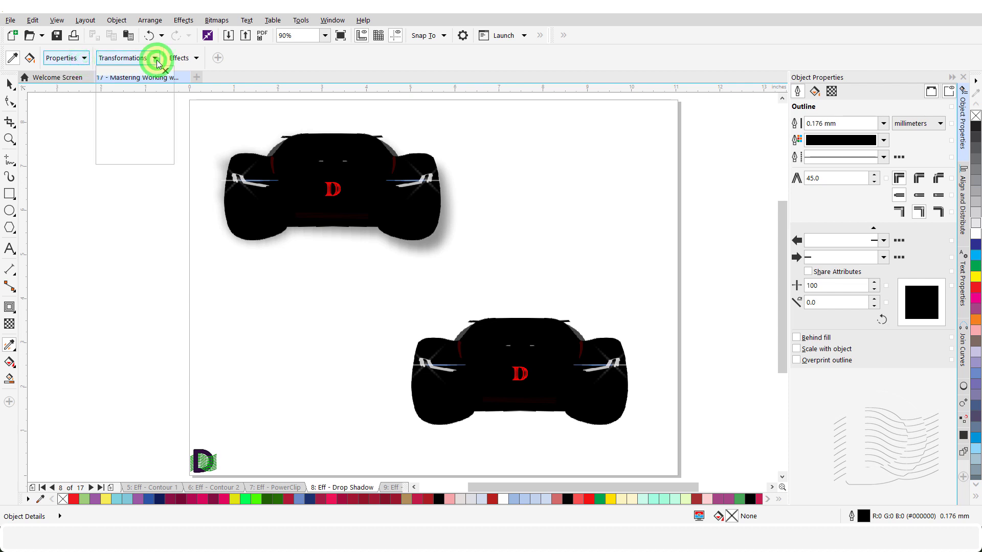
pyautogui.click(155, 58)
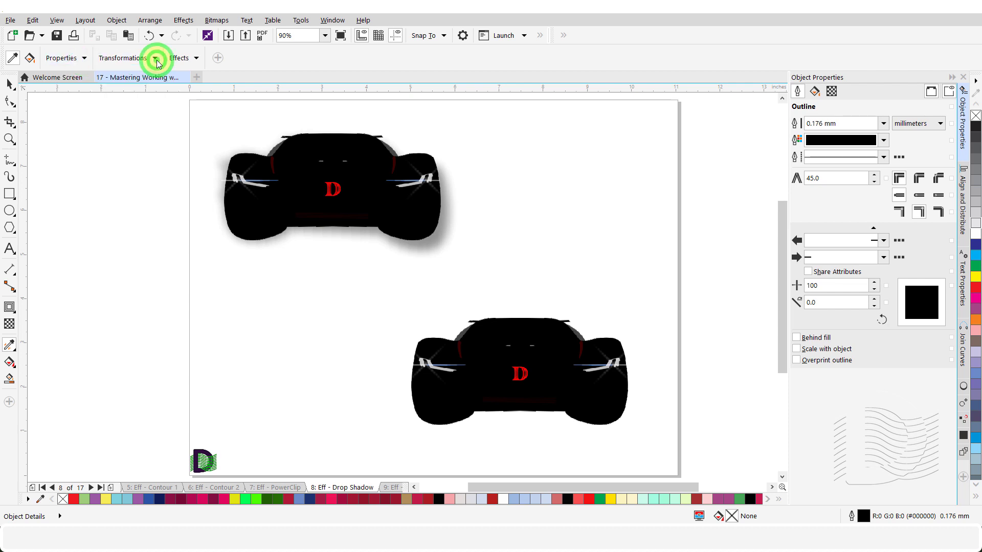
pyautogui.click(195, 59)
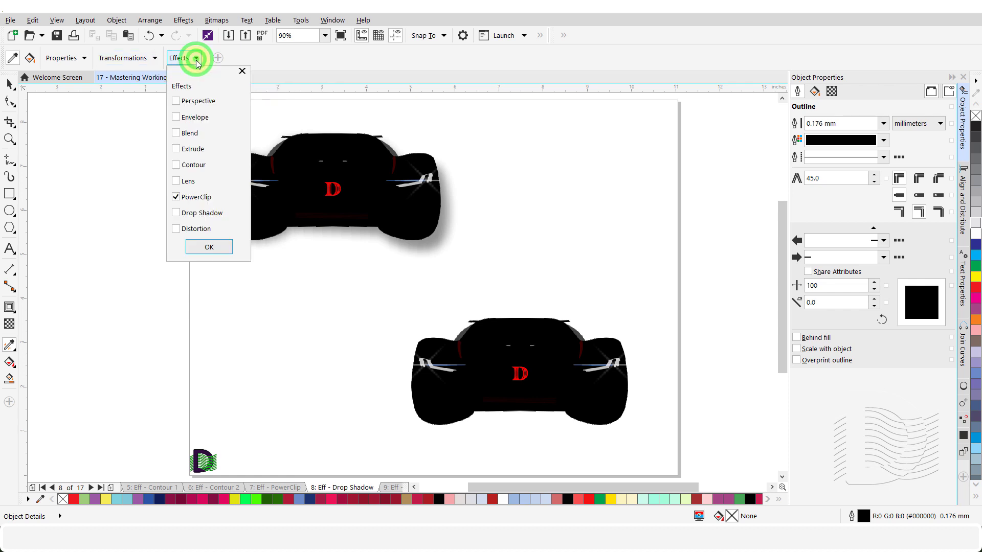
pyautogui.click(176, 213)
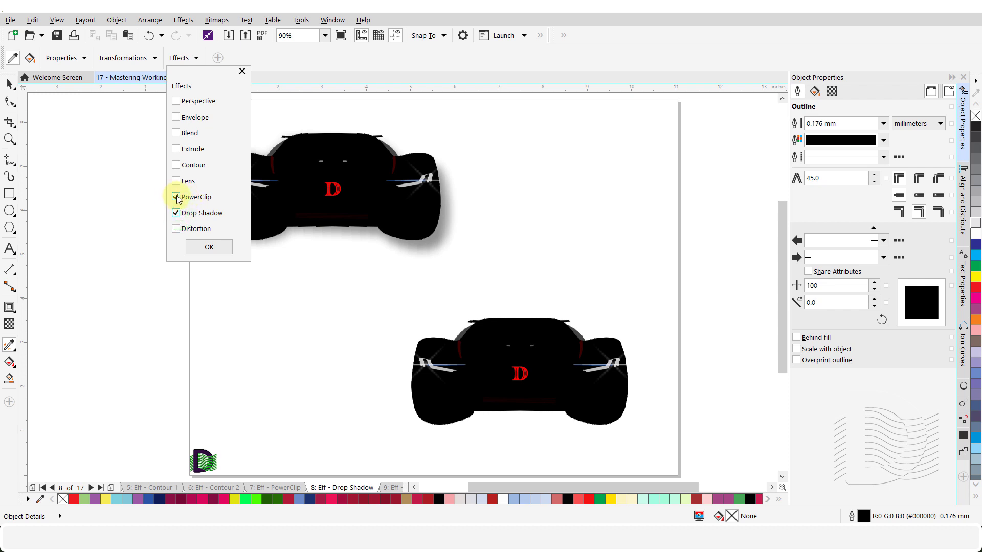
pyautogui.click(176, 198)
pyautogui.click(204, 246)
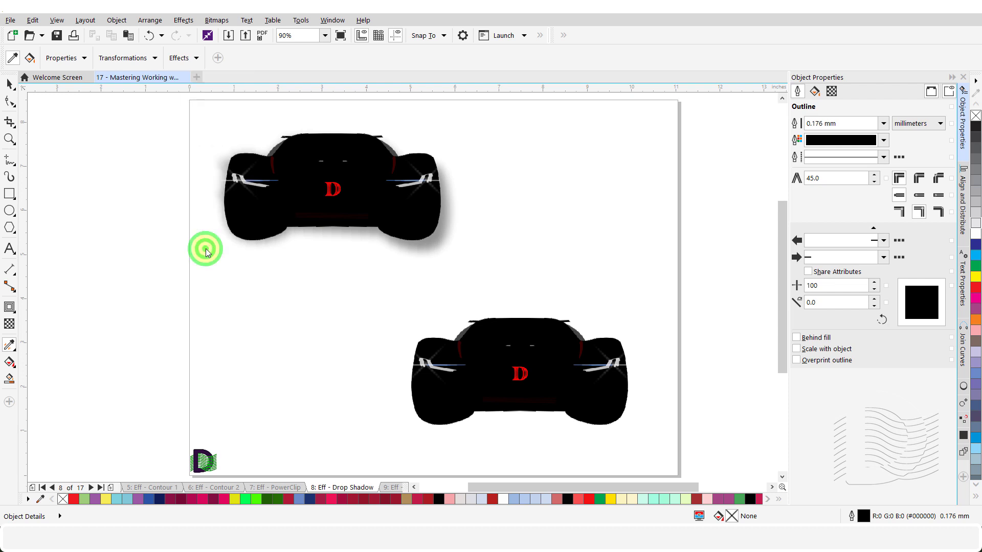
# Step: Copy the drop shadow of the upper black car onto the lower car
pyautogui.click(331, 211)
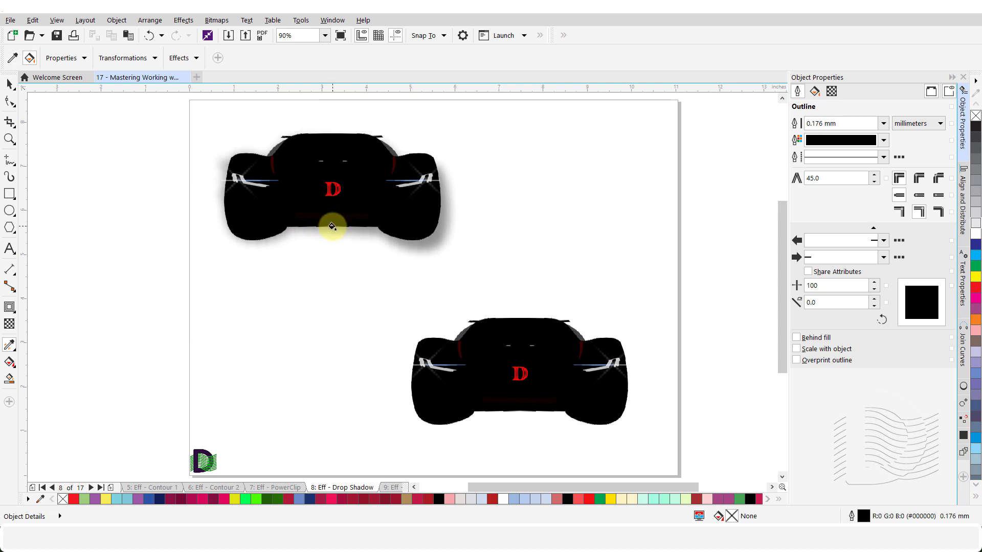
pyautogui.click(498, 379)
pyautogui.press('space')
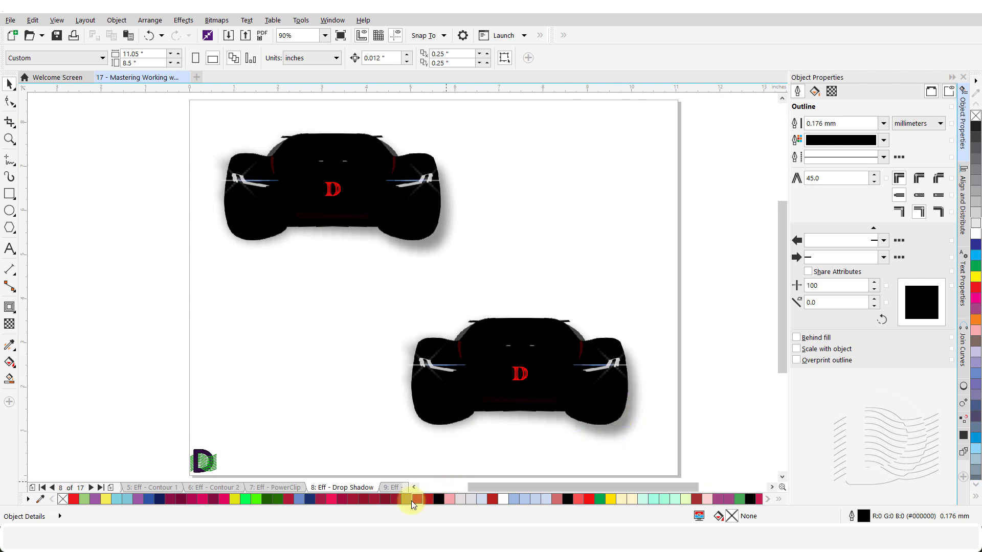
# Step: On the Eff - Distort page, set the Attributes Eyedropper to sample only the Distortion effect instead of Drop Shadow
pyautogui.click(395, 488)
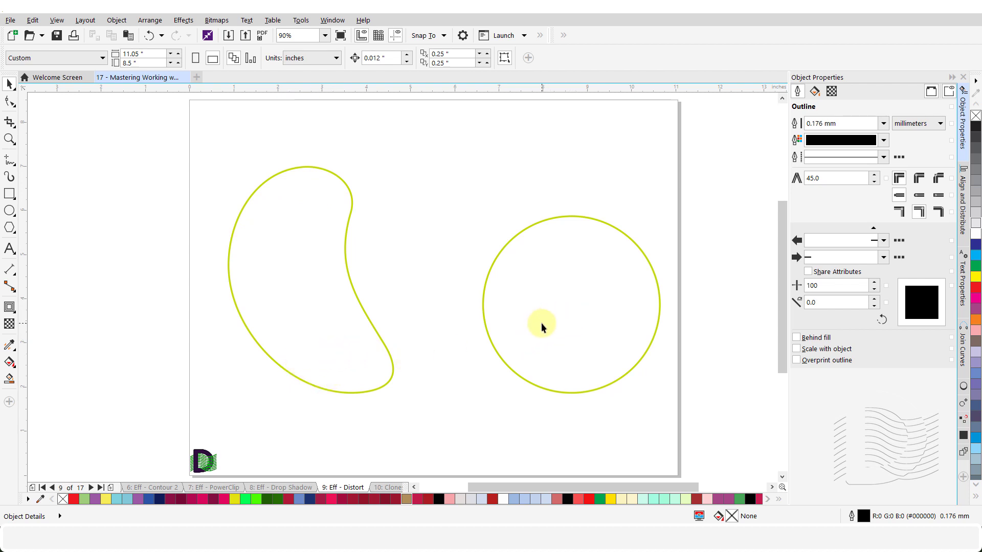
pyautogui.click(10, 345)
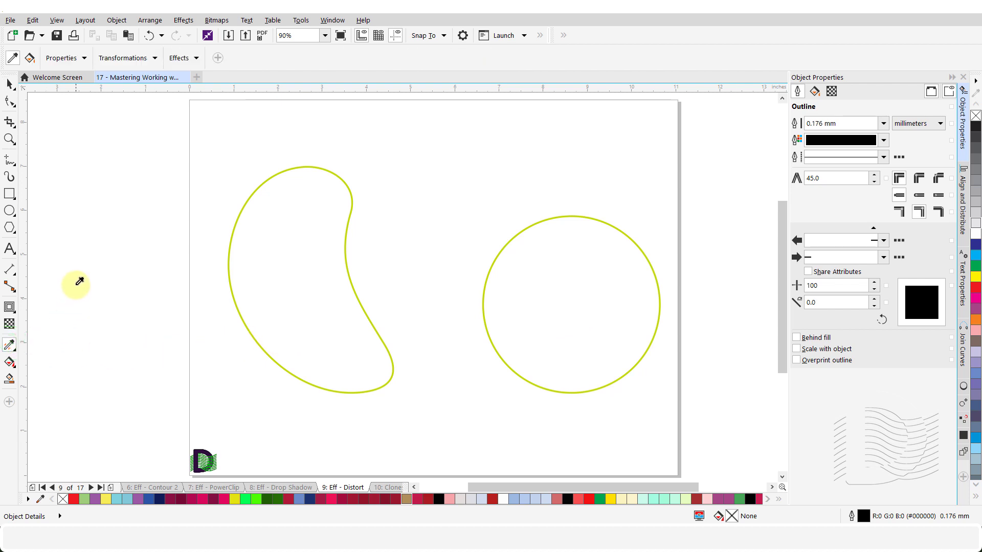
pyautogui.click(85, 58)
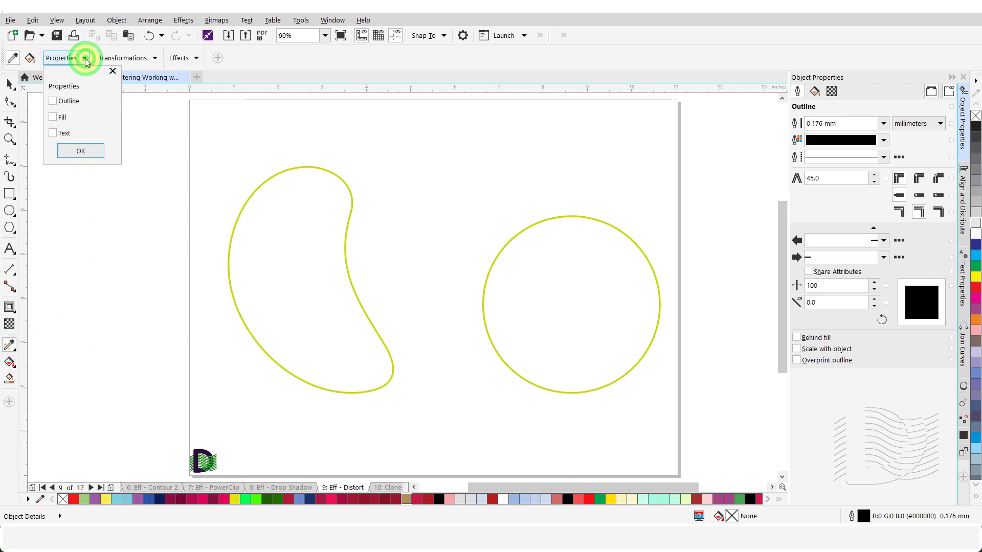
pyautogui.click(85, 58)
pyautogui.click(154, 59)
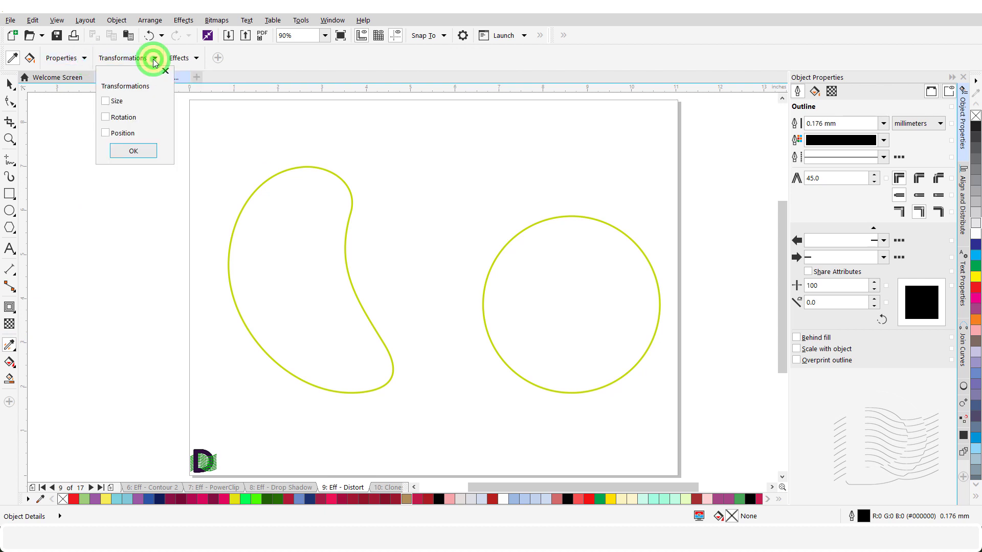
pyautogui.click(153, 59)
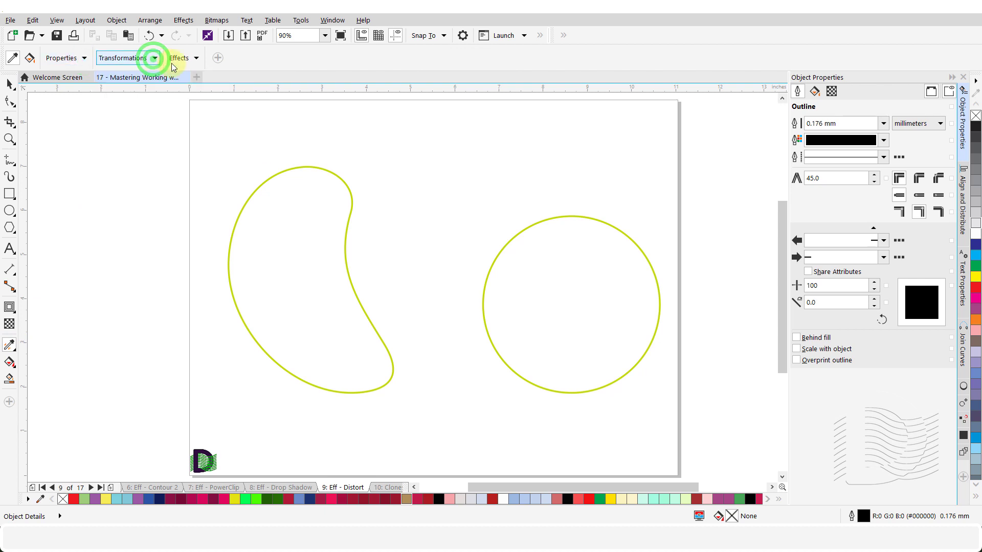
pyautogui.click(198, 57)
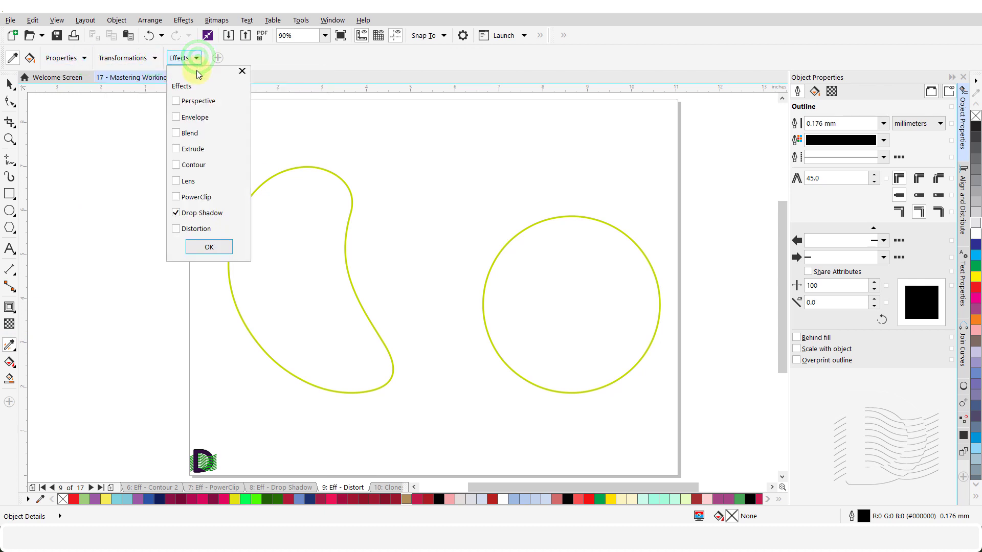
pyautogui.click(176, 229)
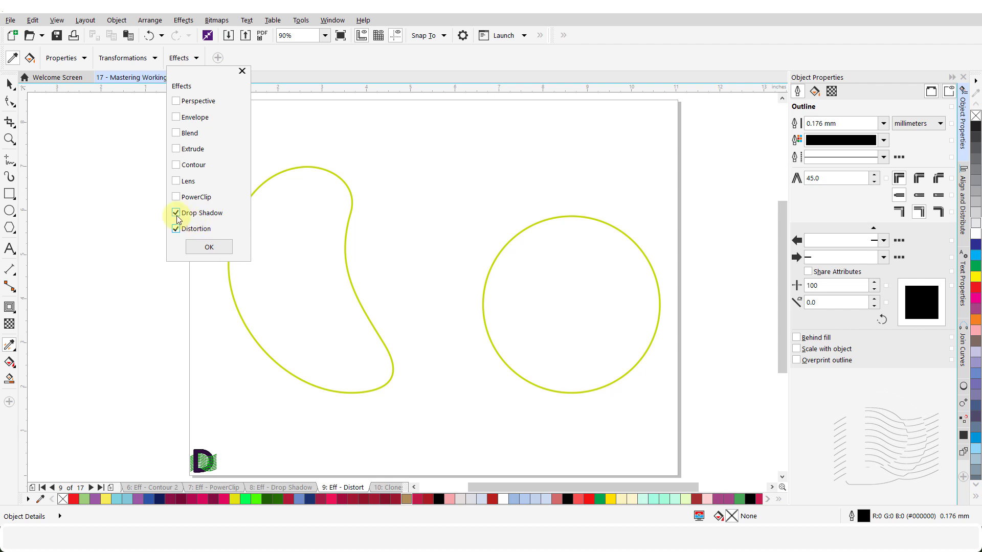
pyautogui.click(176, 215)
pyautogui.click(202, 247)
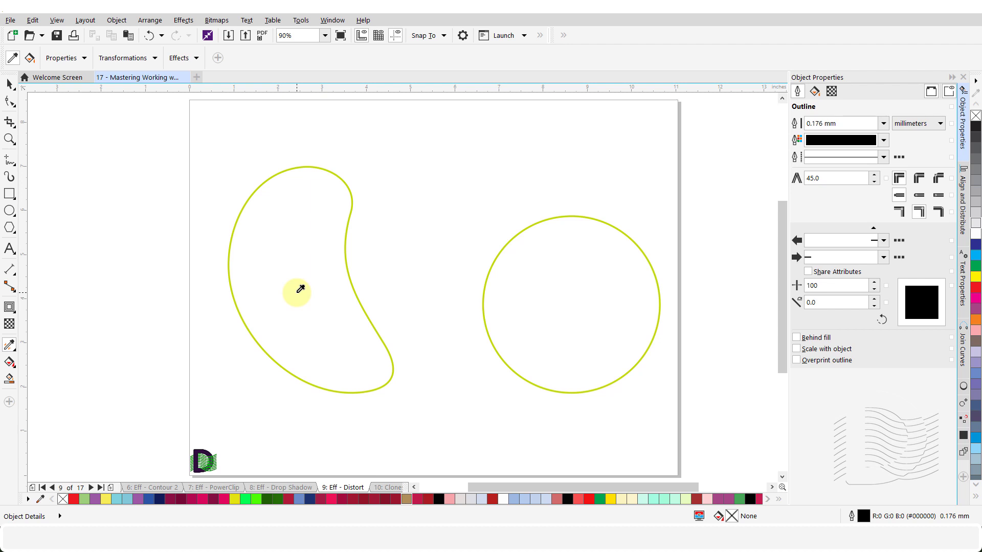
# Step: Copy the distortion of the bean-shaped outline onto the green circle
pyautogui.click(298, 292)
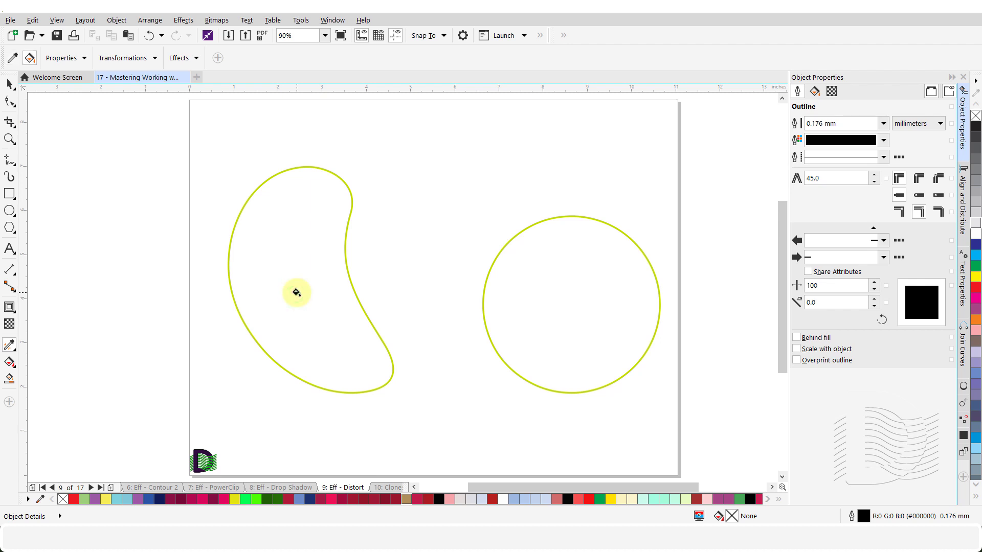
pyautogui.click(556, 315)
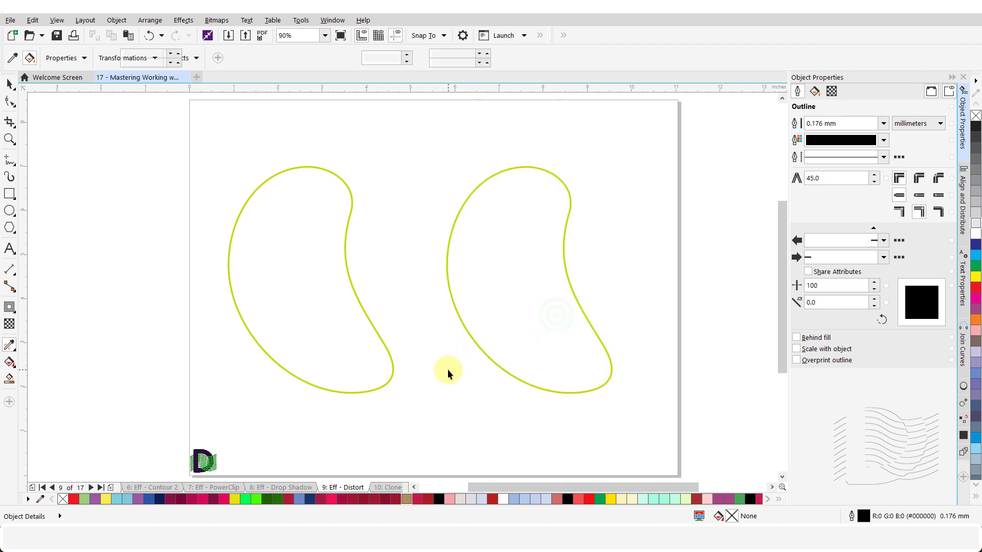
pyautogui.press('space')
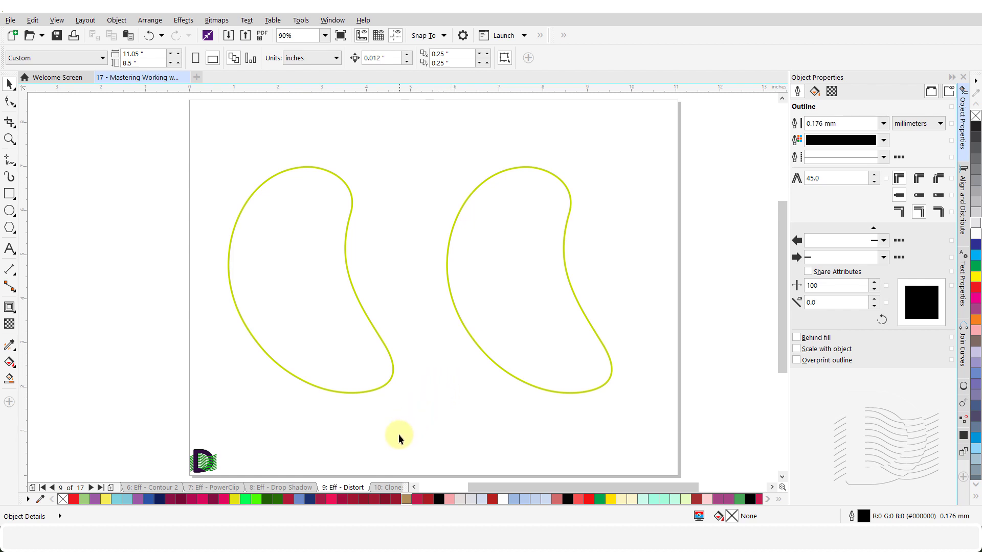
# Step: On the Clones page, clone the whole emoji character and place the clone beside the original, about 3.5 inches to its right
pyautogui.click(387, 487)
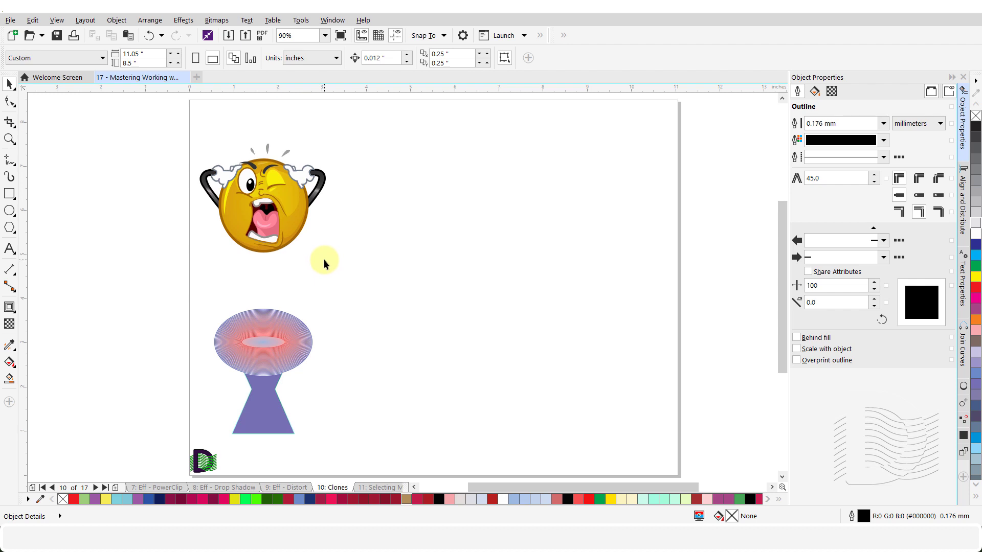
pyautogui.moveTo(327, 264); pyautogui.dragTo(185, 130)
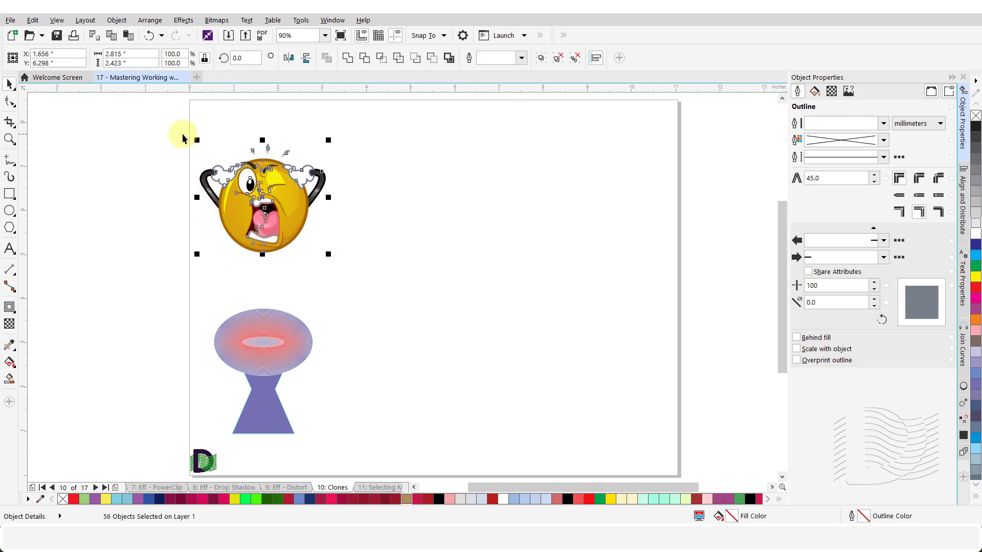
pyautogui.click(34, 20)
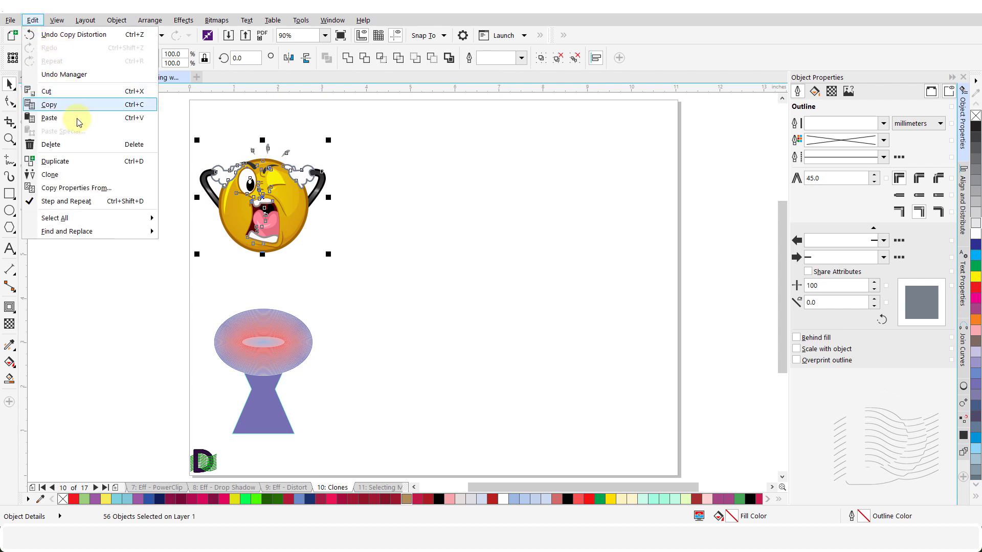
pyautogui.click(80, 175)
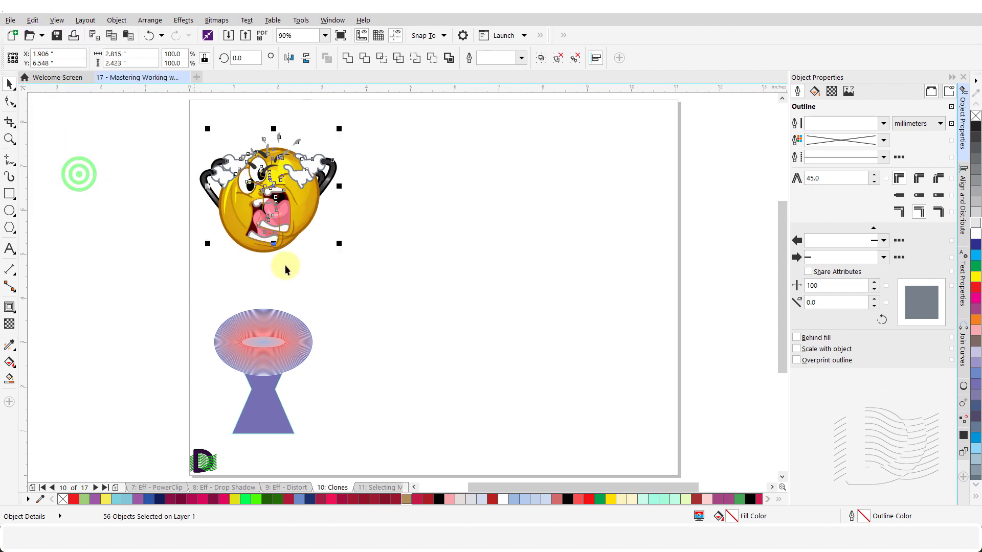
pyautogui.click(308, 204)
pyautogui.moveTo(308, 204); pyautogui.dragTo(463, 221)
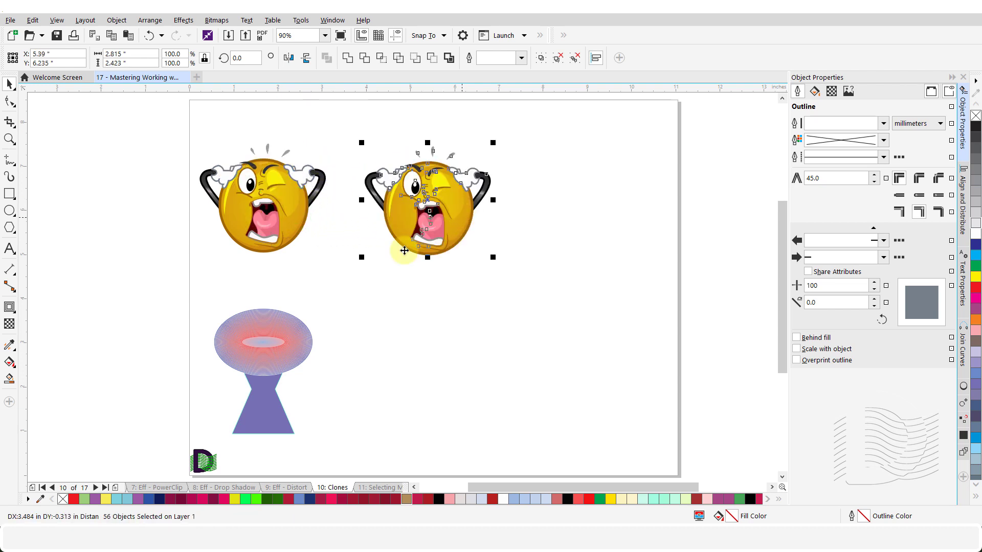
pyautogui.click(305, 269)
# Step: Make a second clone of the original emoji and place it to the right of the first clone
pyautogui.moveTo(339, 279); pyautogui.dragTo(162, 124)
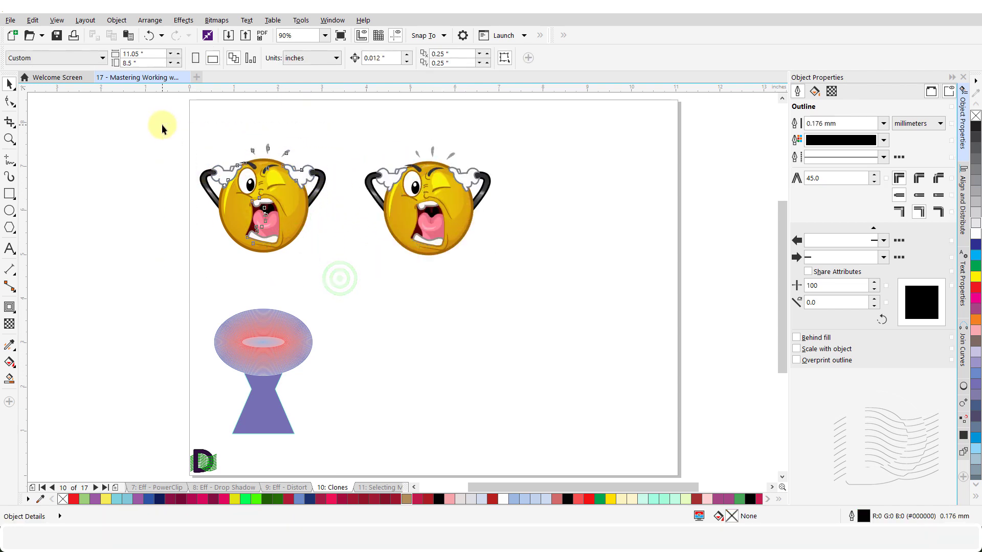
pyautogui.click(33, 20)
pyautogui.click(76, 160)
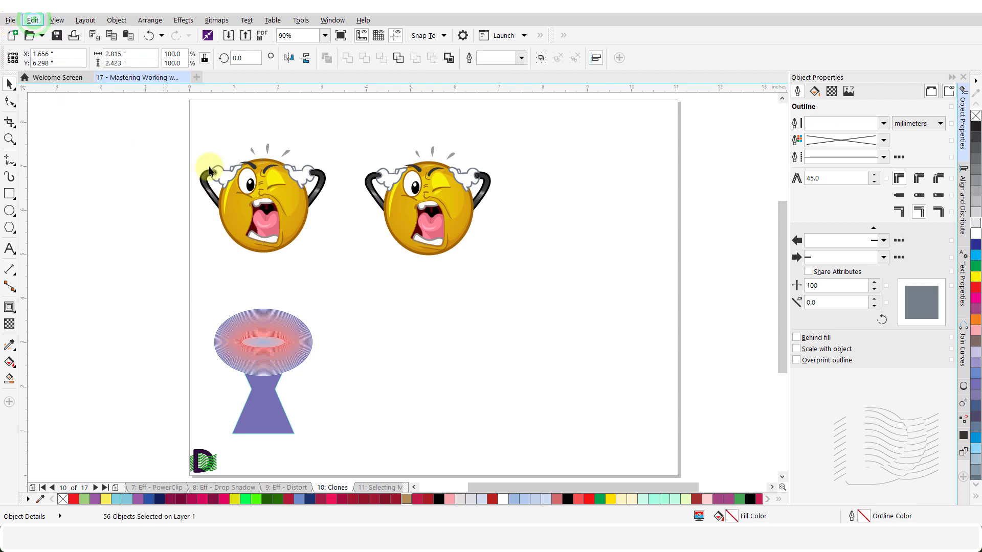
pyautogui.moveTo(311, 204); pyautogui.dragTo(624, 215)
pyautogui.click(320, 269)
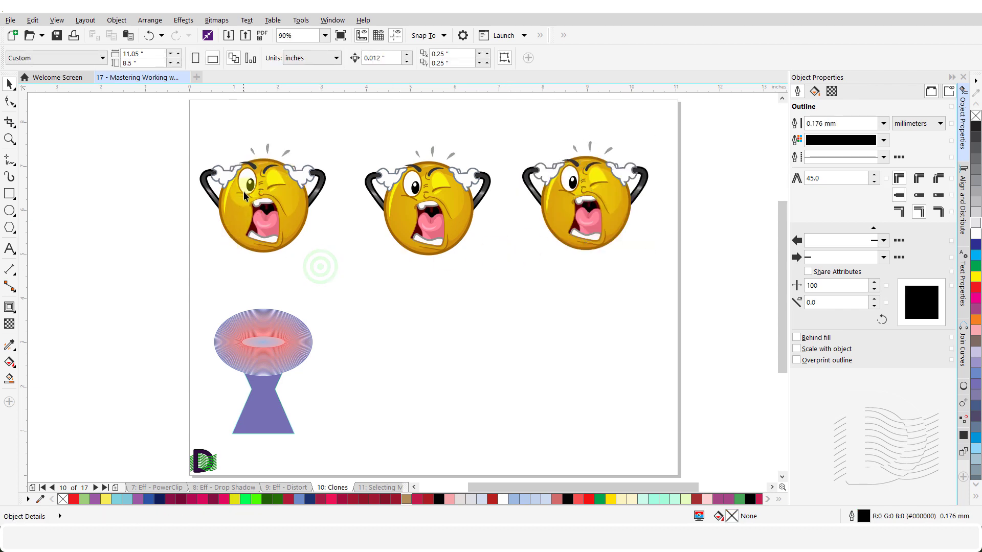
# Step: Fill the open eye's white ellipse on the master emoji with bright green
pyautogui.click(246, 178)
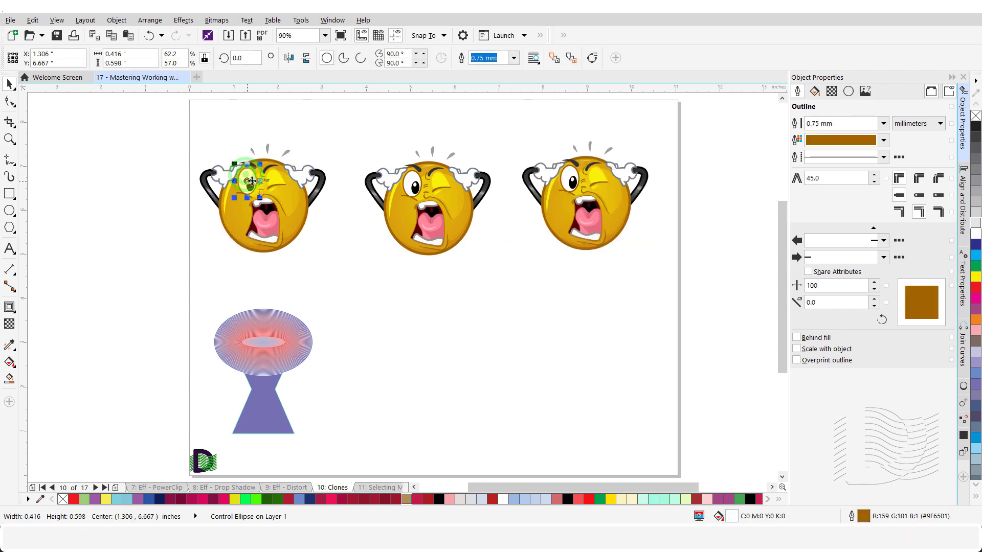
pyautogui.click(259, 500)
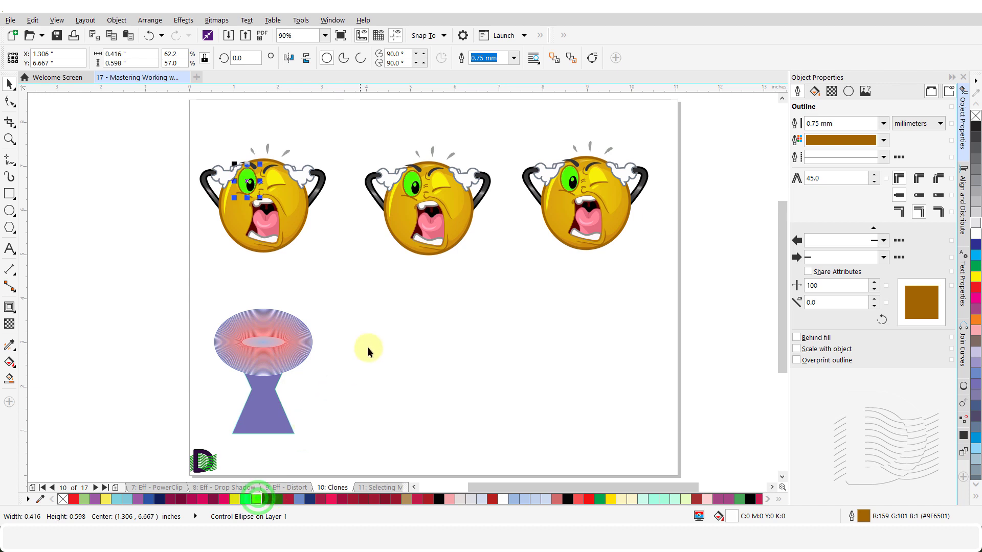
pyautogui.click(348, 300)
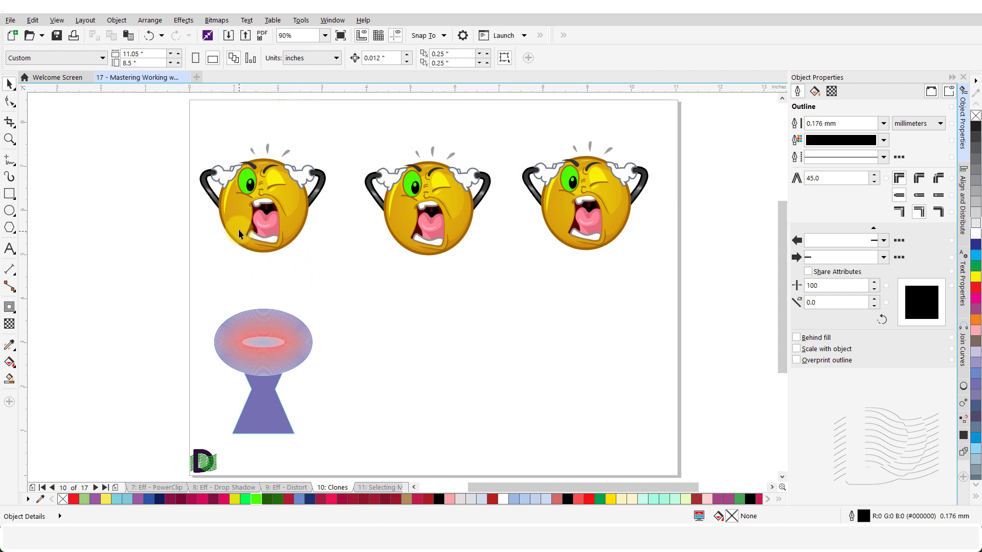
# Step: Fill both white gloves of the master emoji with light blue
pyautogui.click(225, 178)
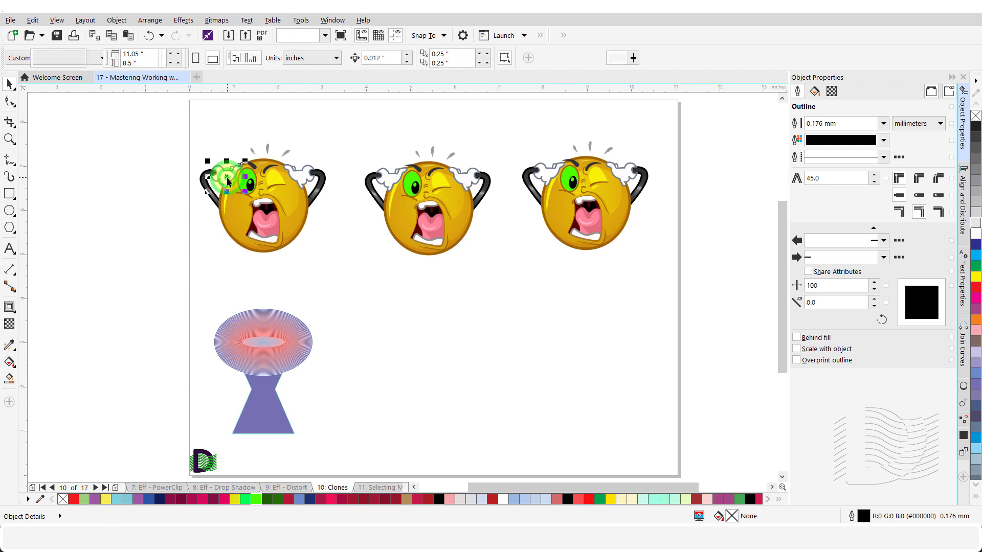
pyautogui.keyDown('shift'); pyautogui.click(303, 178); pyautogui.keyUp('shift')
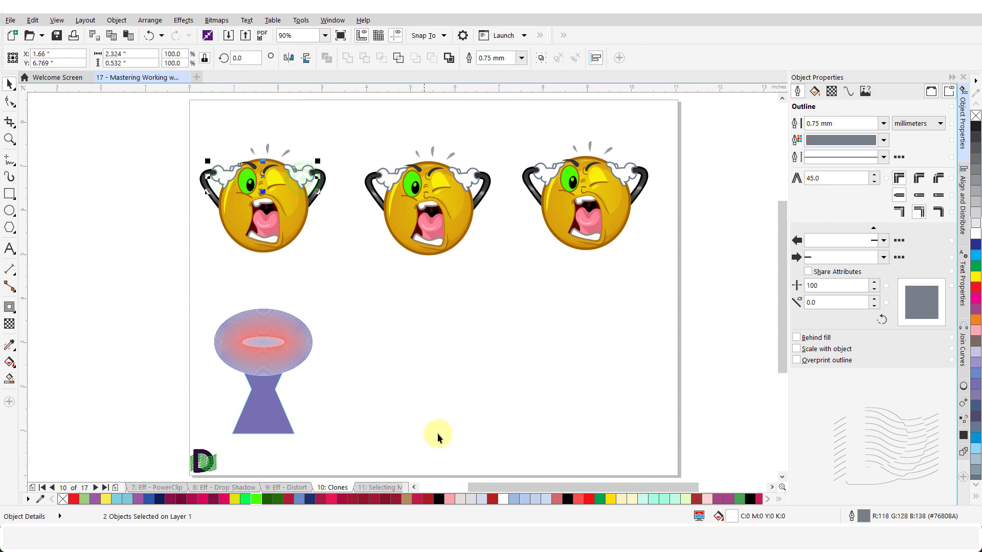
pyautogui.click(526, 497)
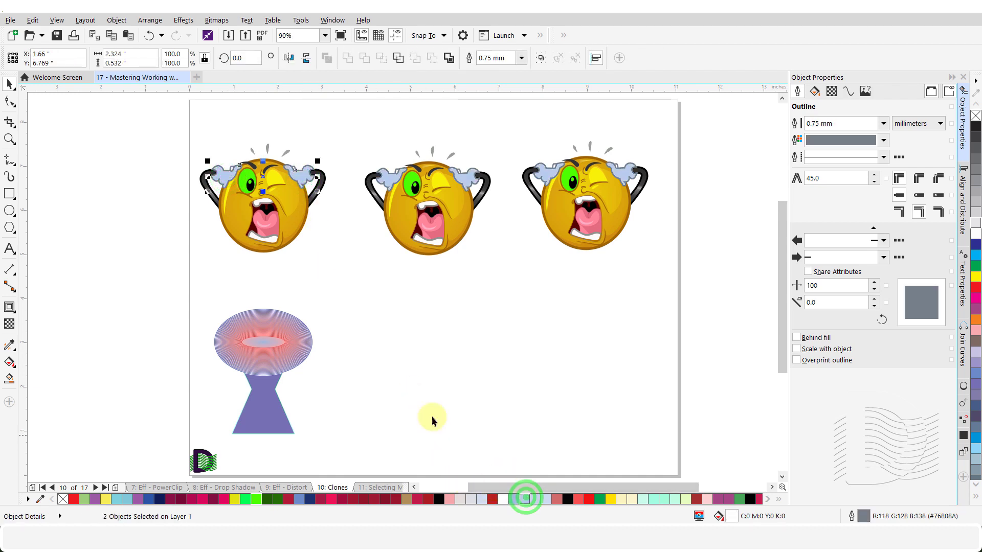
pyautogui.click(335, 270)
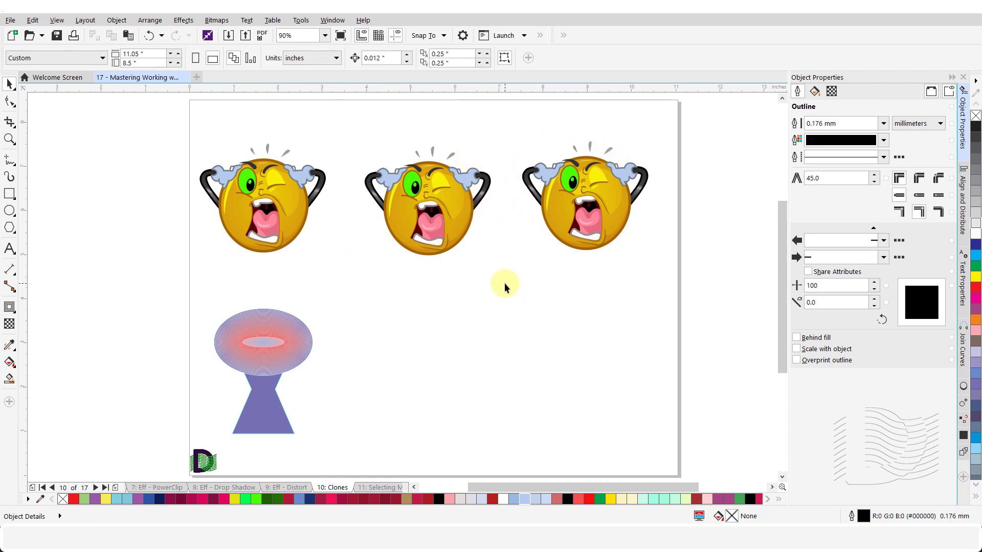
# Step: Fill the right-hand glove of the middle cloned emoji with pink
pyautogui.click(465, 173)
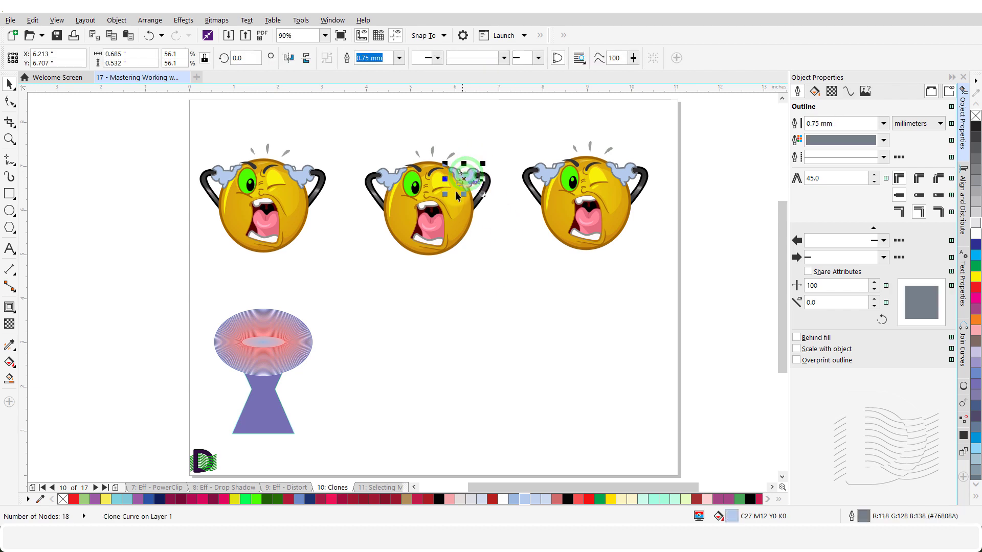
pyautogui.click(447, 498)
pyautogui.click(501, 279)
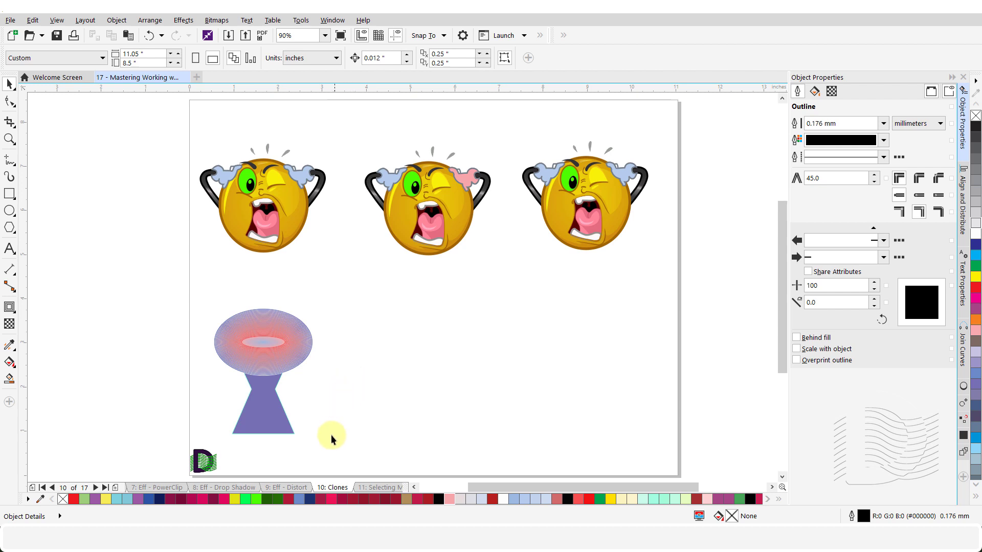
# Step: Clone the blended ellipse and its purple base, placing the clone about 3.3 inches to the right of the original
pyautogui.moveTo(322, 447); pyautogui.dragTo(187, 293)
pyautogui.click(32, 20)
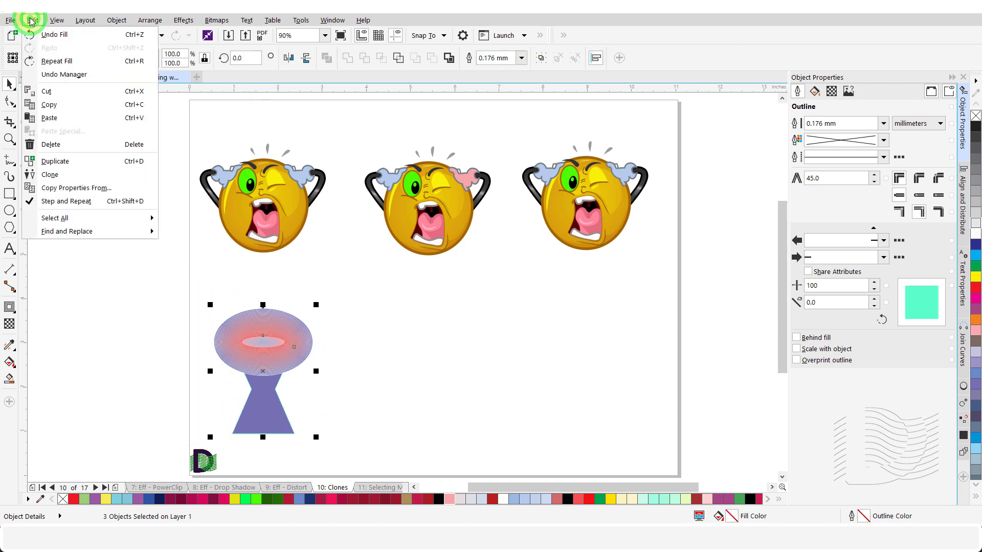
pyautogui.click(49, 174)
pyautogui.moveTo(306, 334)
pyautogui.mouseDown()
pyautogui.moveTo(391, 346)
pyautogui.moveTo(452, 348)
pyautogui.moveTo(455, 339)
pyautogui.mouseUp()
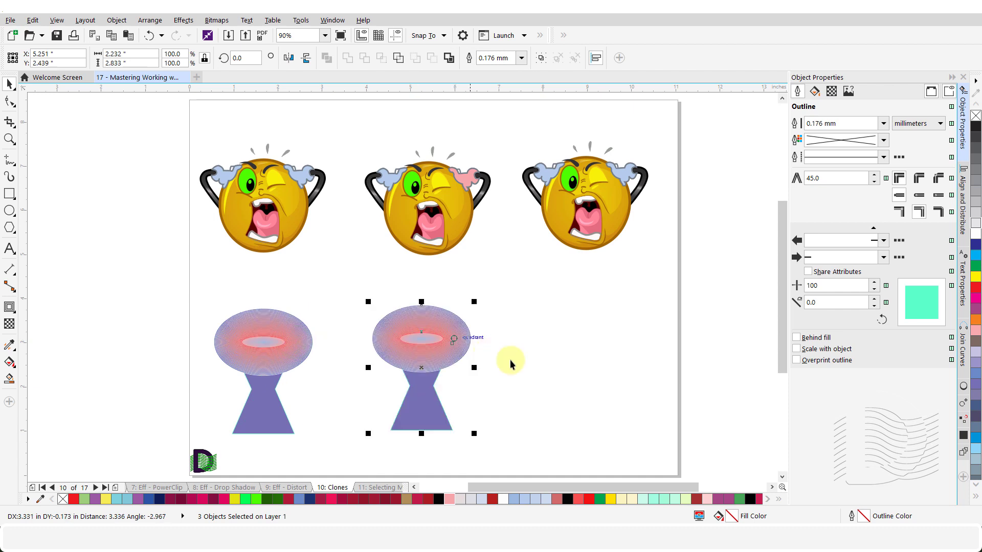
pyautogui.click(514, 363)
# Step: Stretch the cloned purple base downward to about 2.32 inches tall
pyautogui.click(428, 401)
pyautogui.click(427, 433)
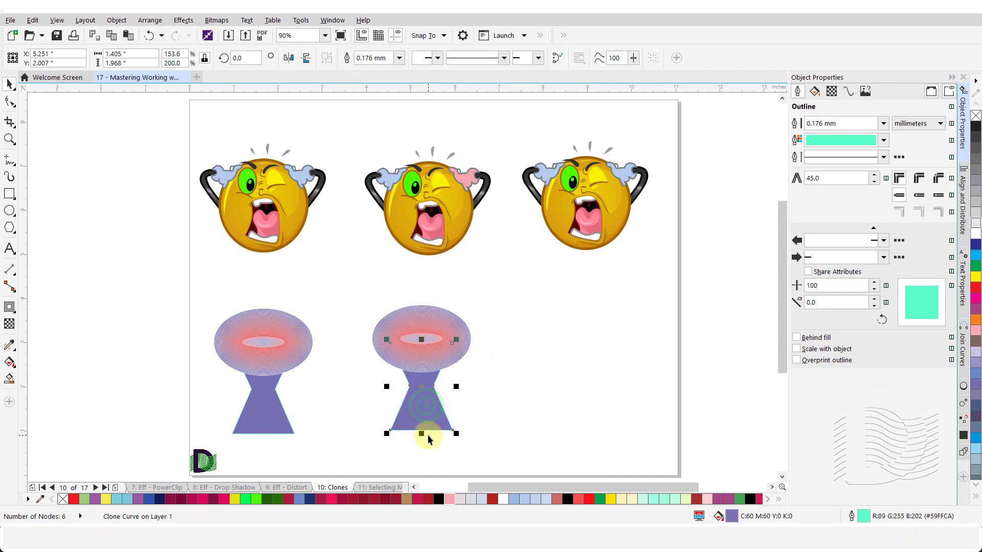
pyautogui.click(422, 435)
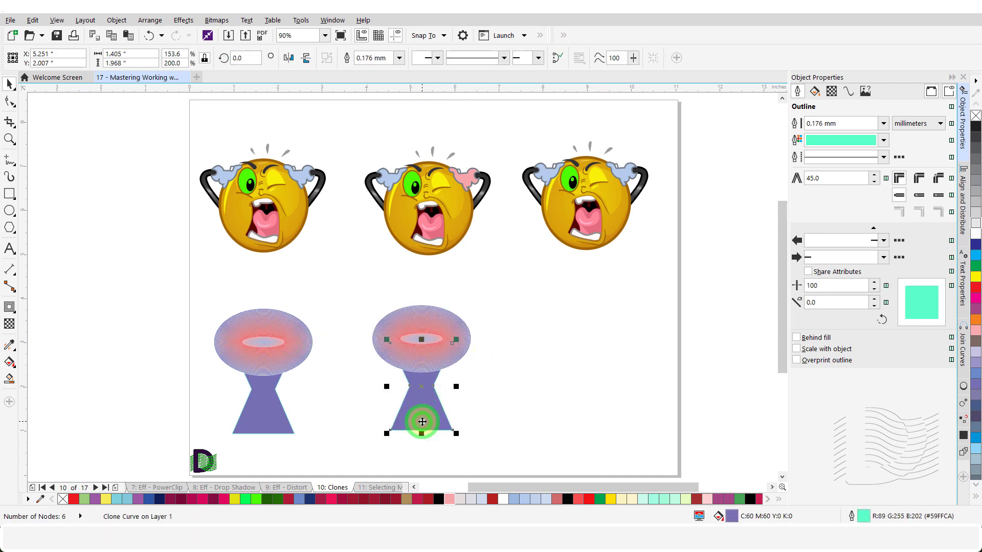
pyautogui.moveTo(422, 434); pyautogui.dragTo(422, 449)
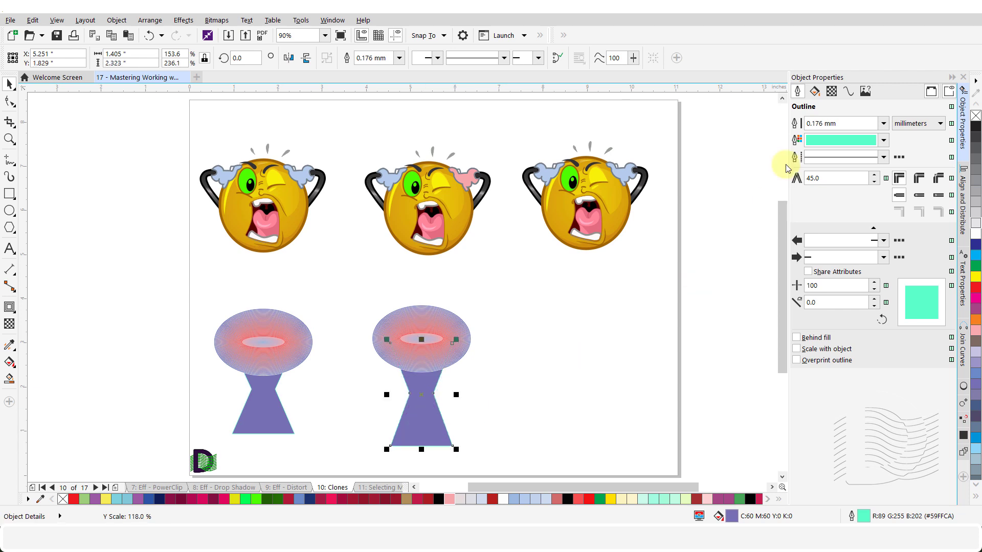
# Step: Set the cloned purple base's outline to 1.0 mm wide and sample red from the palette as its colour
pyautogui.click(884, 125)
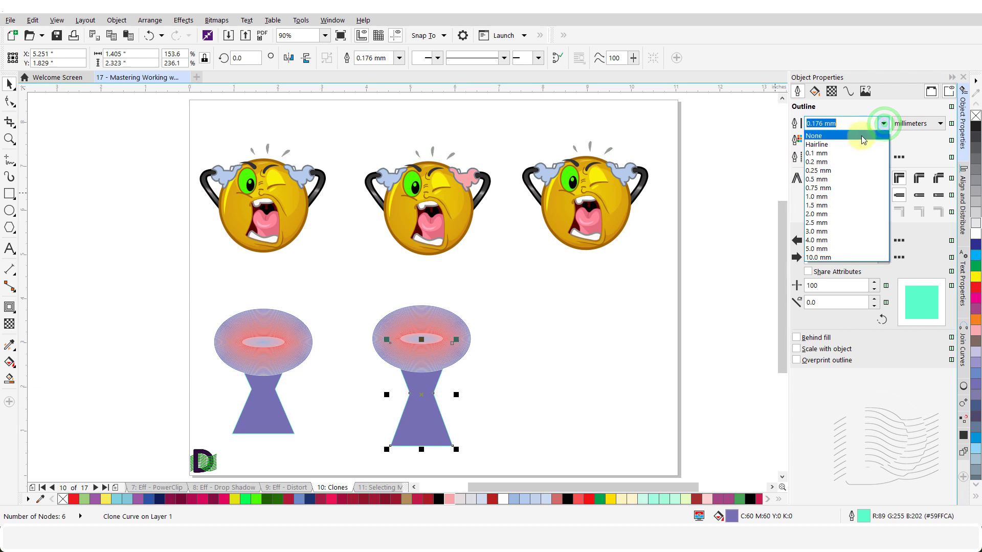
pyautogui.click(814, 195)
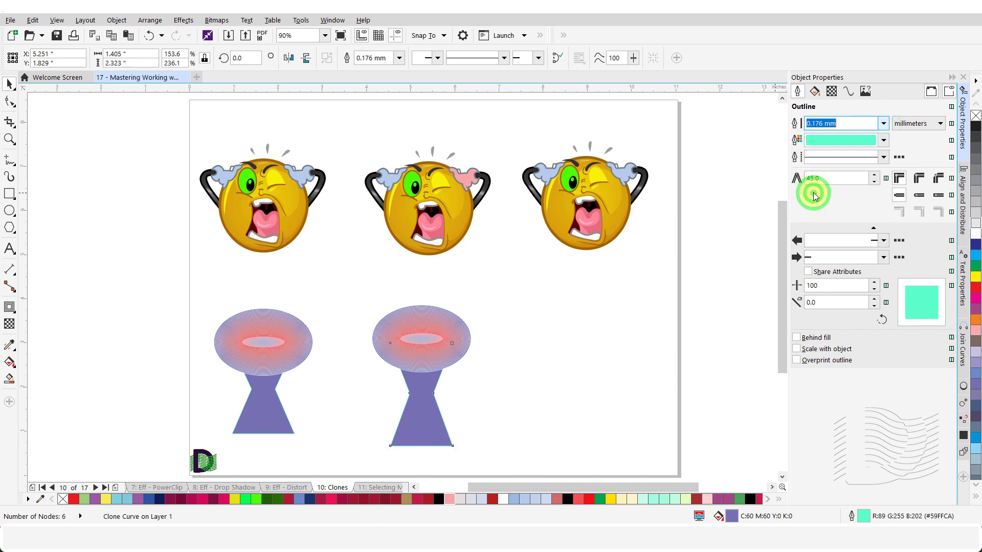
pyautogui.click(884, 141)
pyautogui.click(889, 173)
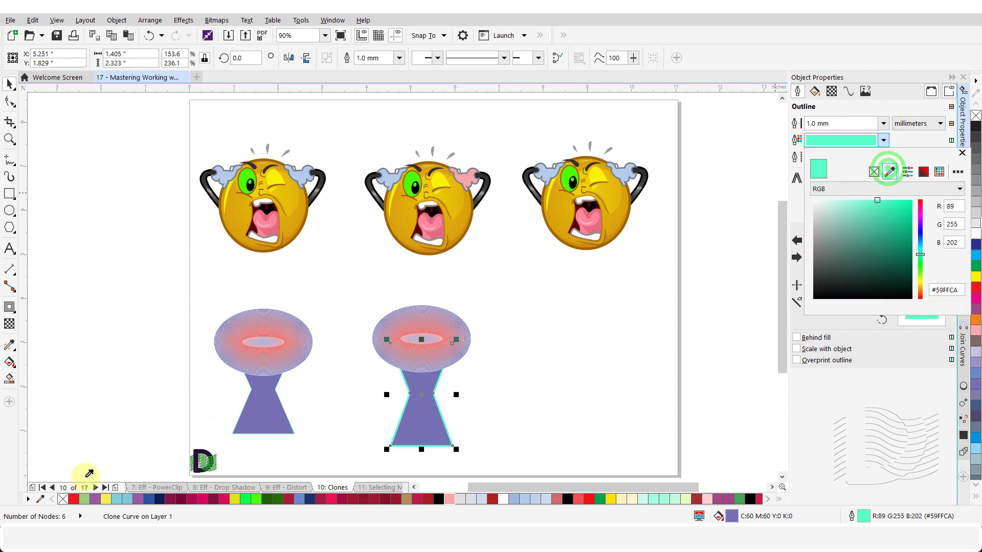
pyautogui.click(74, 499)
pyautogui.click(493, 423)
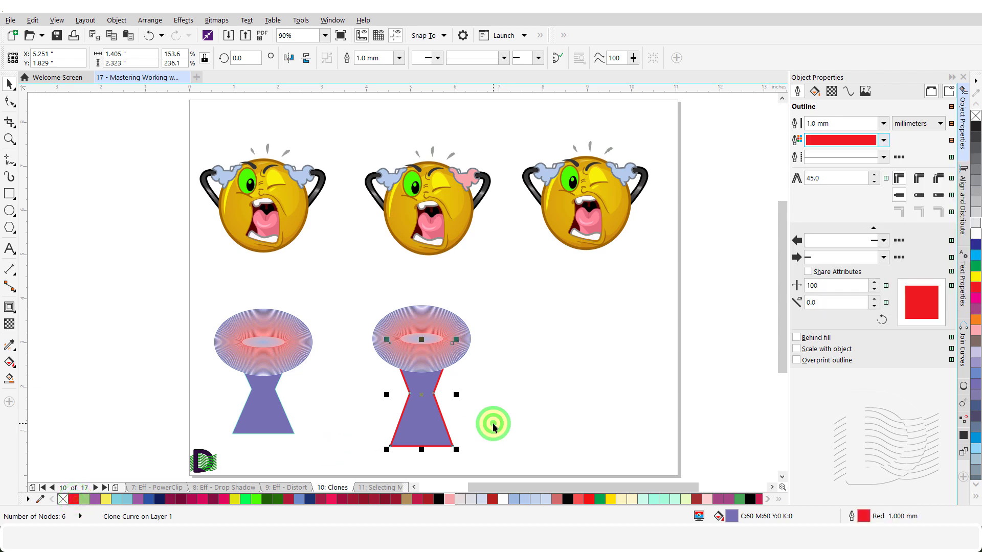
pyautogui.click(492, 423)
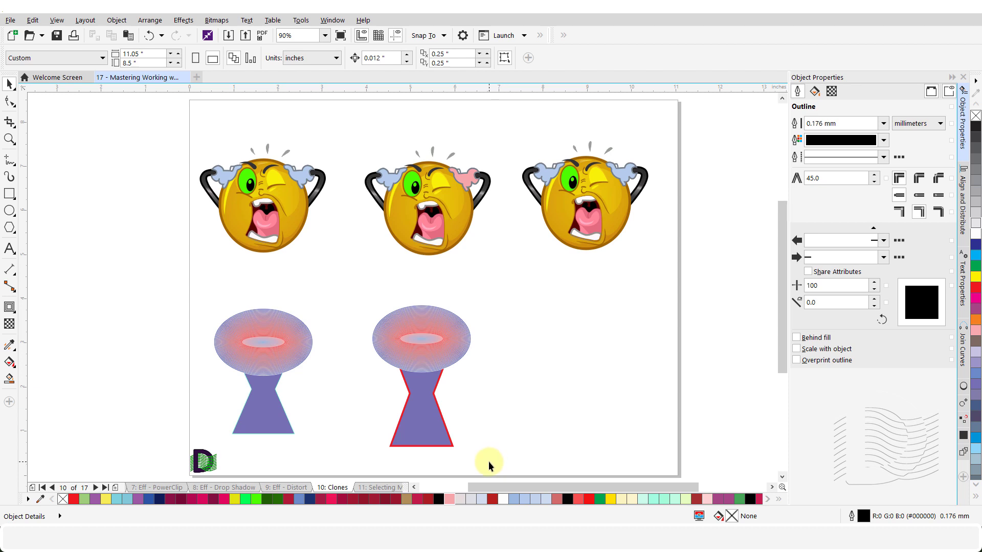
# Step: Revert the cloned blended ellipse and purple base to their master, restoring Clone Outline and Clone Transformations
pyautogui.moveTo(488, 461); pyautogui.dragTo(348, 292)
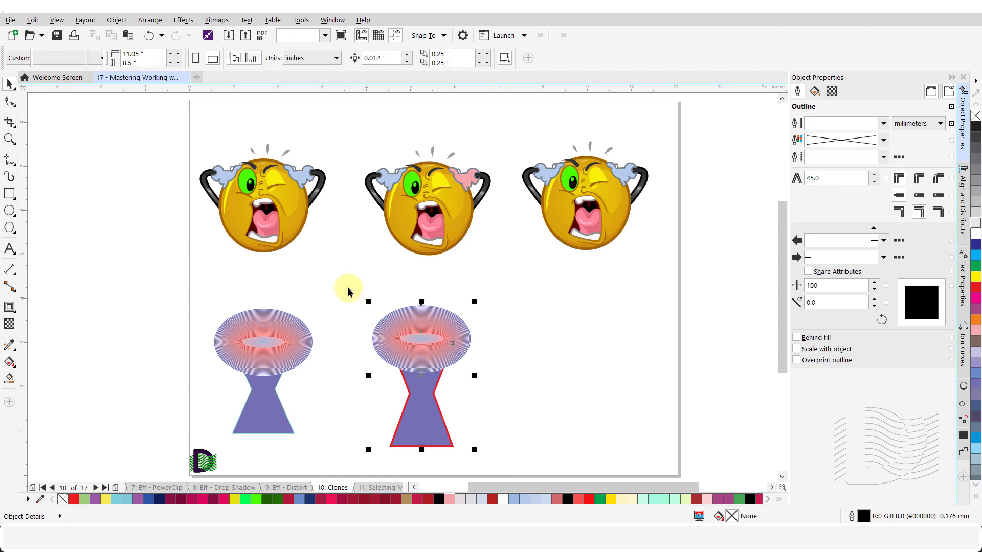
pyautogui.rightClick(433, 320)
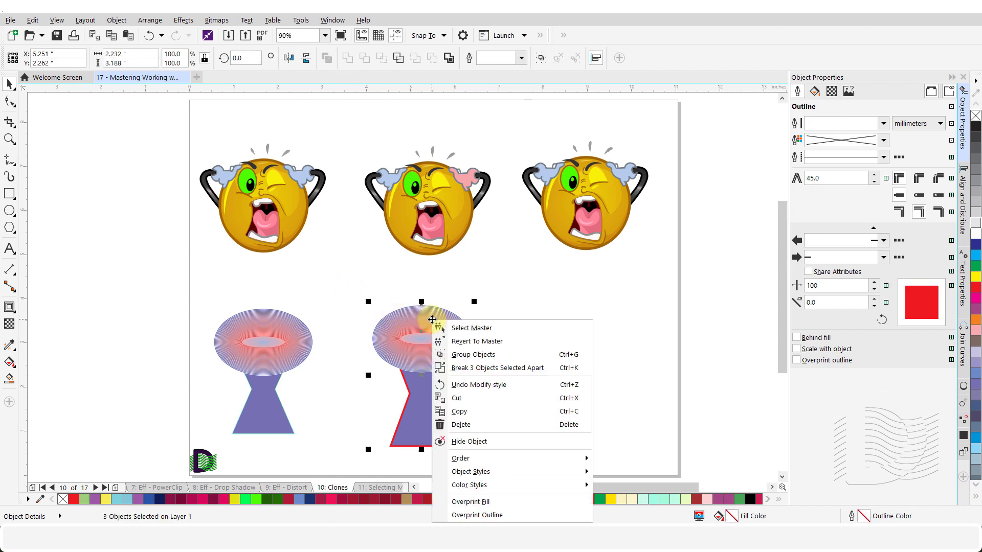
pyautogui.click(508, 342)
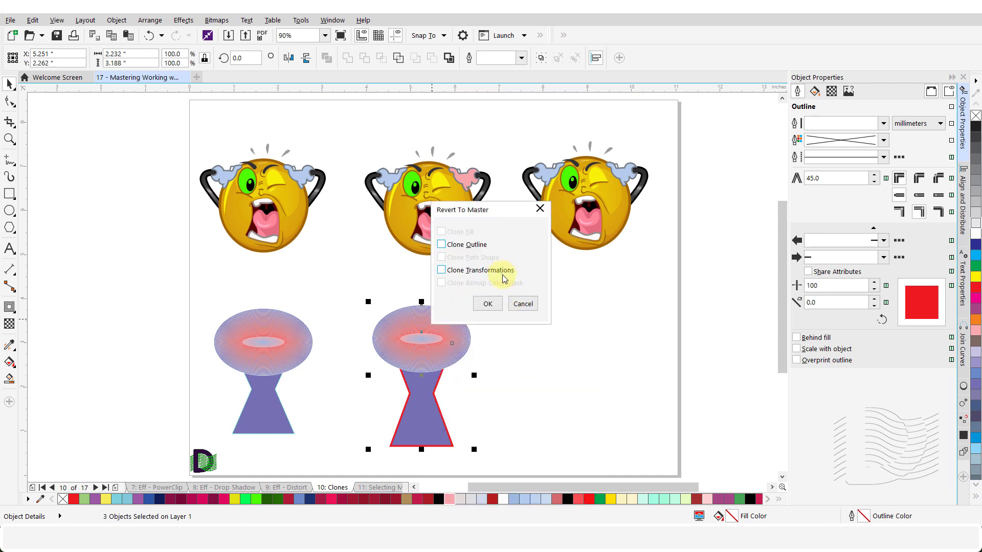
pyautogui.click(439, 245)
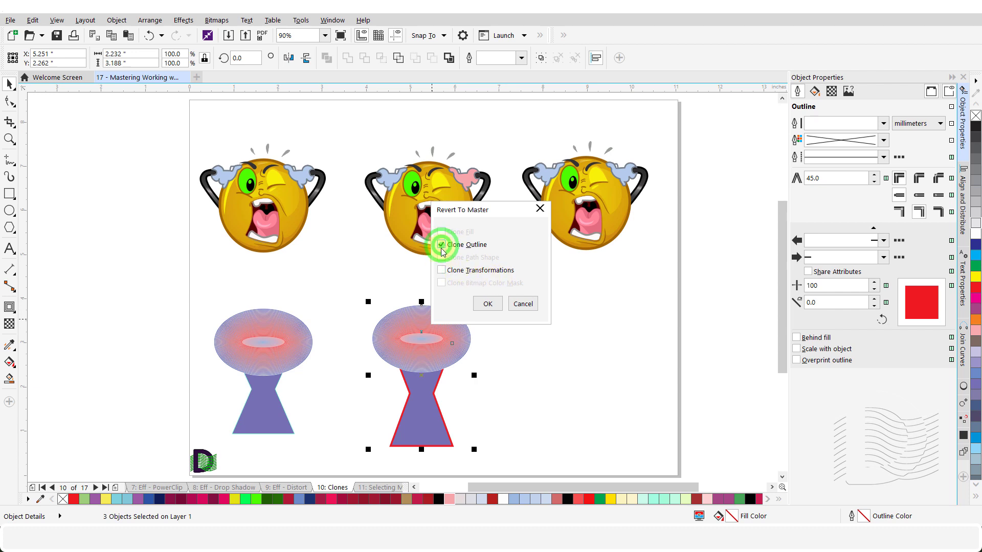
pyautogui.click(440, 272)
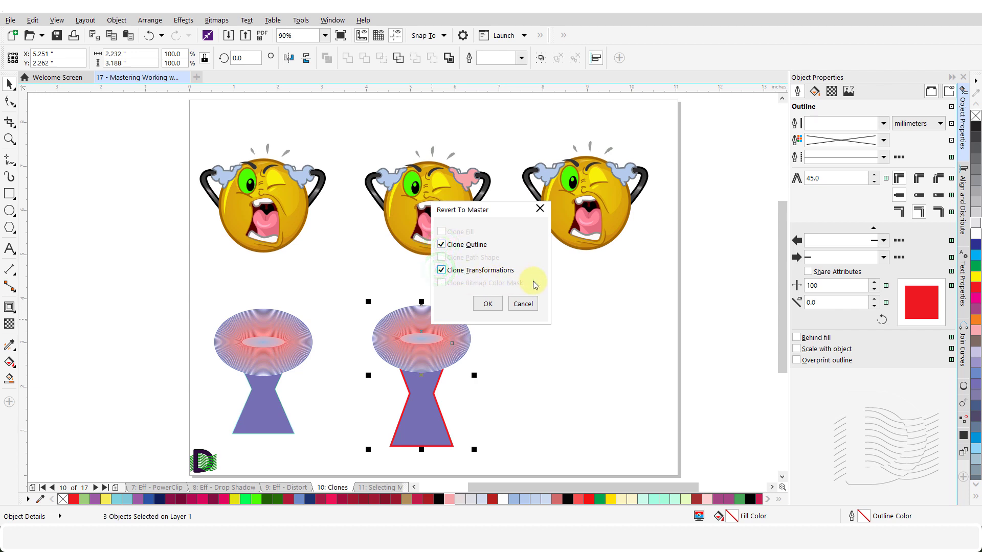
pyautogui.click(490, 305)
pyautogui.click(526, 341)
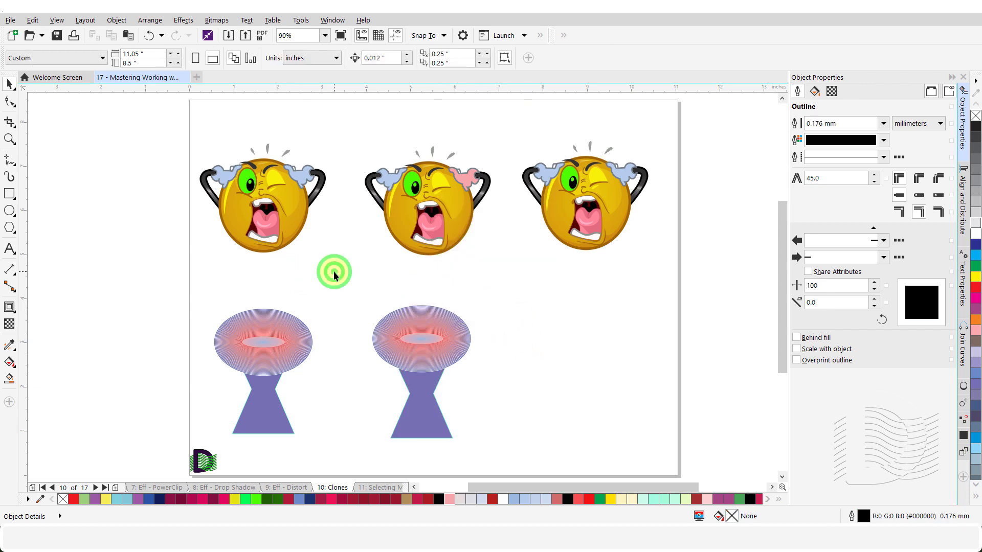
# Step: Delete the master emoji and undo the deletion
pyautogui.moveTo(335, 275); pyautogui.dragTo(184, 124)
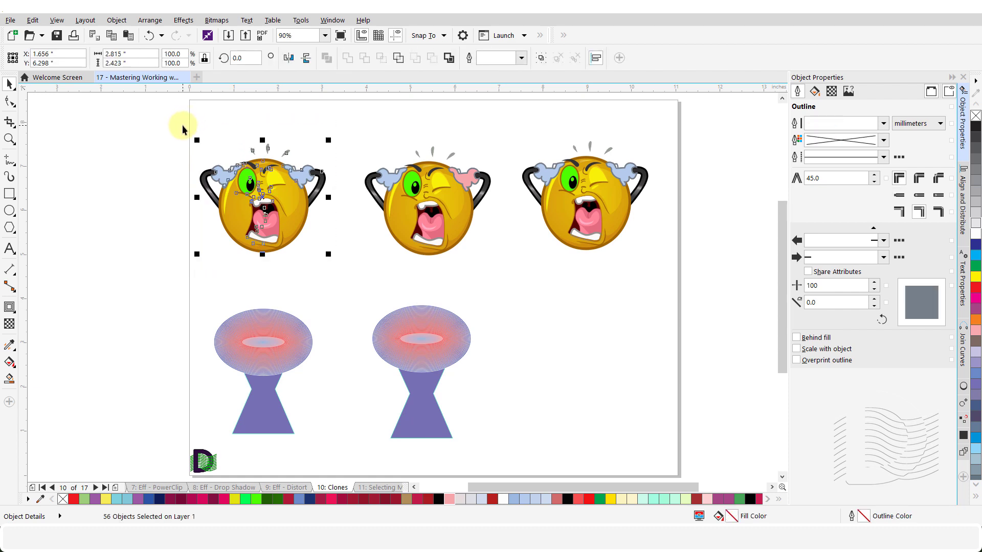
pyautogui.press('Delete')
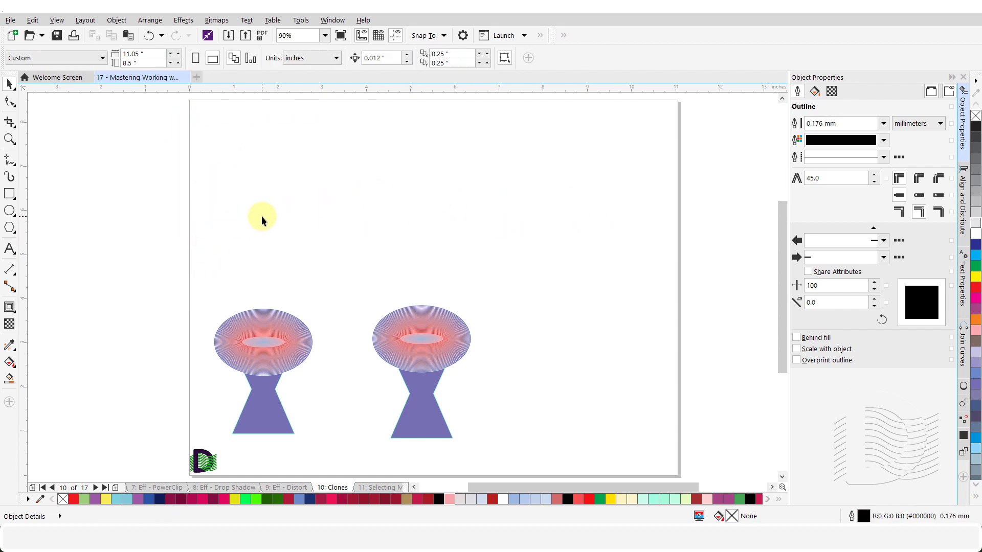
pyautogui.hotkey('ctrl', 'z')
# Step: Delete the rightmost cloned emoji from the page
pyautogui.moveTo(679, 288); pyautogui.dragTo(508, 128)
pyautogui.press('Delete')
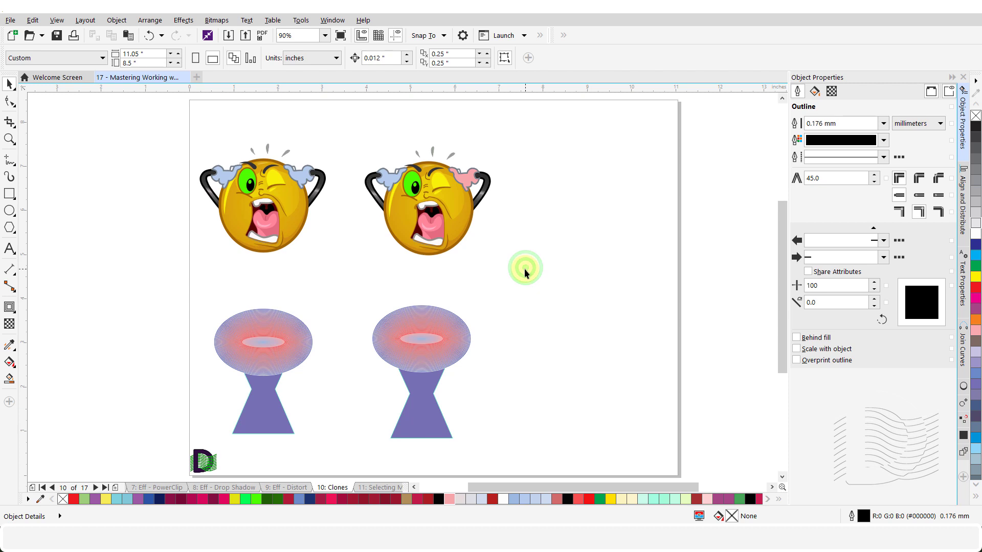
# Step: Go to the Selecting Master or Clones page and select the master of the emoji in the page's lower-right corner
pyautogui.click(380, 490)
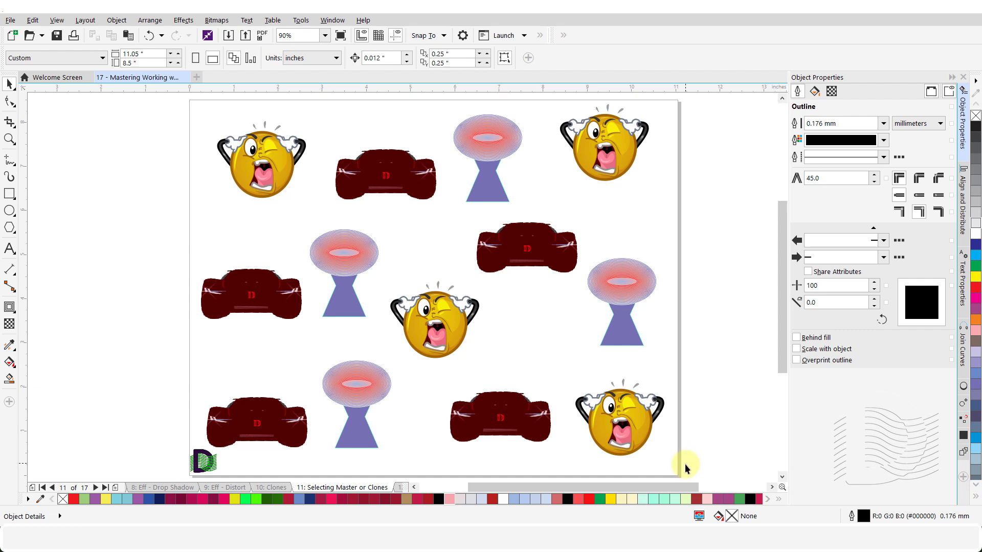
pyautogui.moveTo(685, 464); pyautogui.dragTo(565, 377)
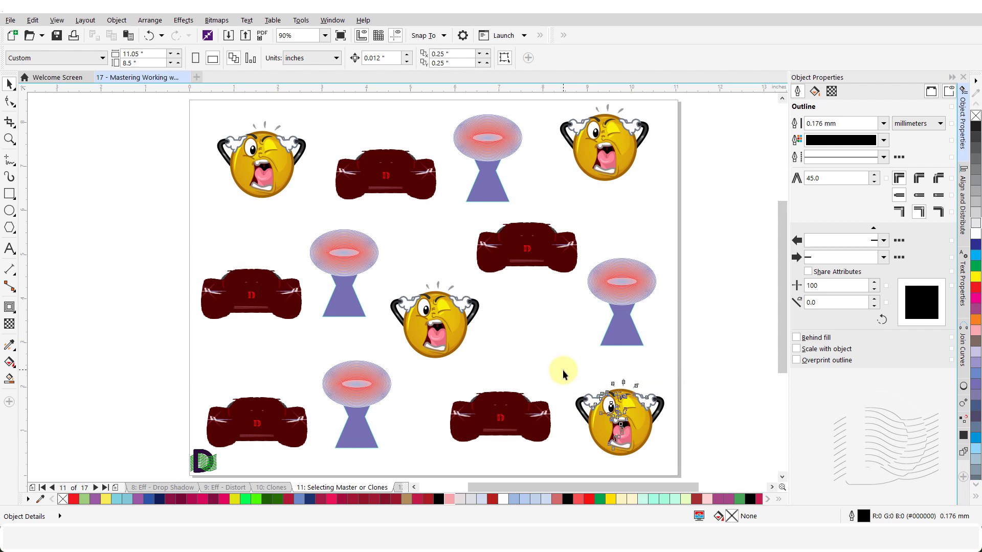
pyautogui.rightClick(640, 417)
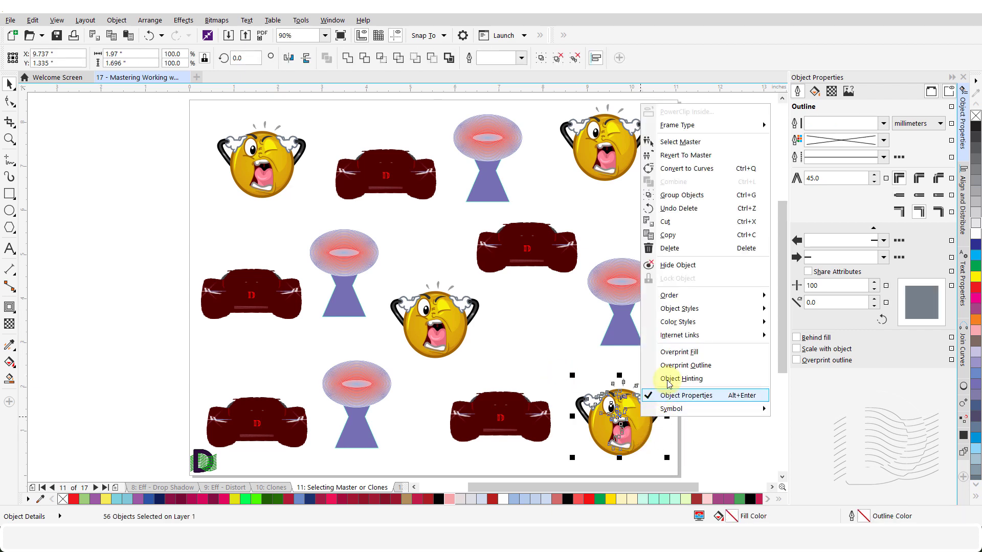
pyautogui.click(707, 144)
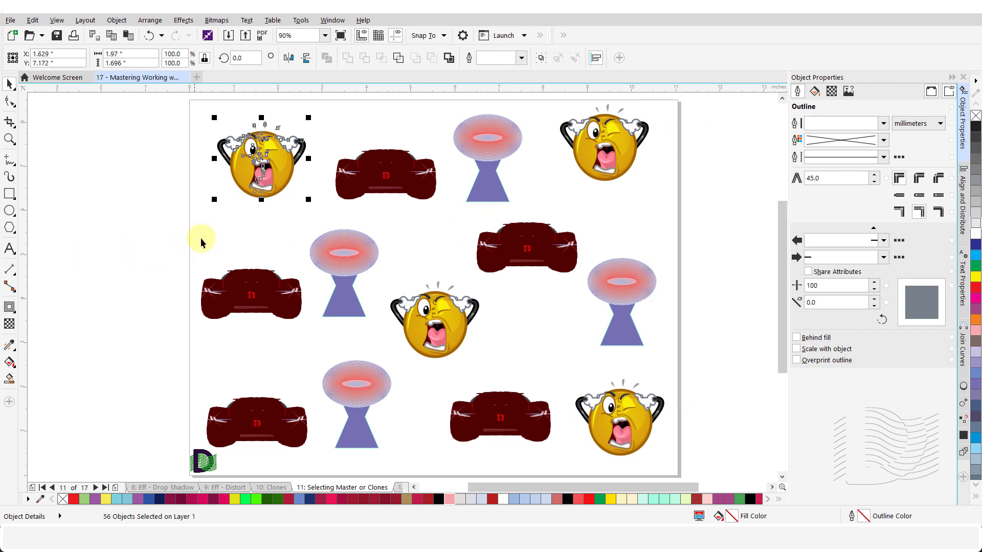
# Step: Select all clones of the master emoji in the page's upper-left corner, and clear the selection
pyautogui.rightClick(281, 161)
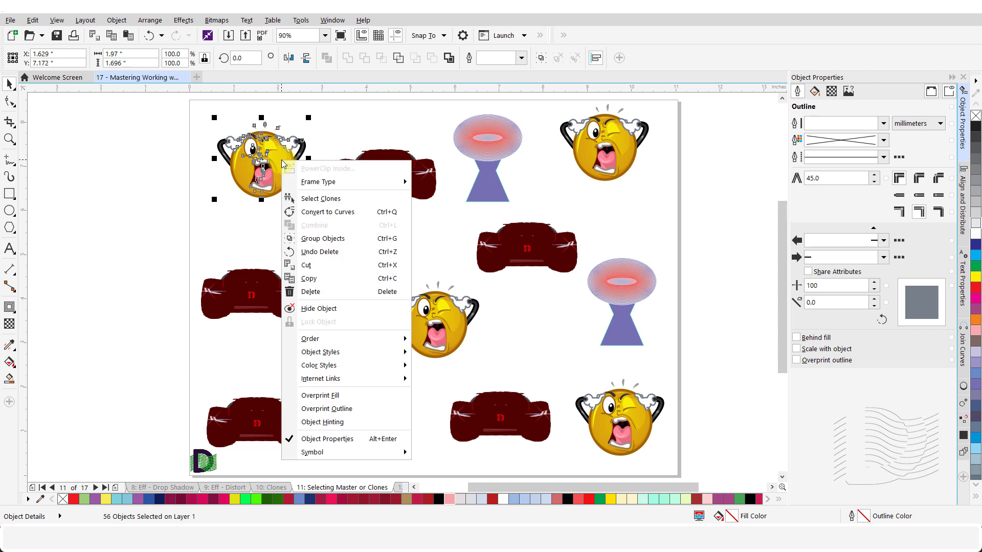
pyautogui.click(315, 200)
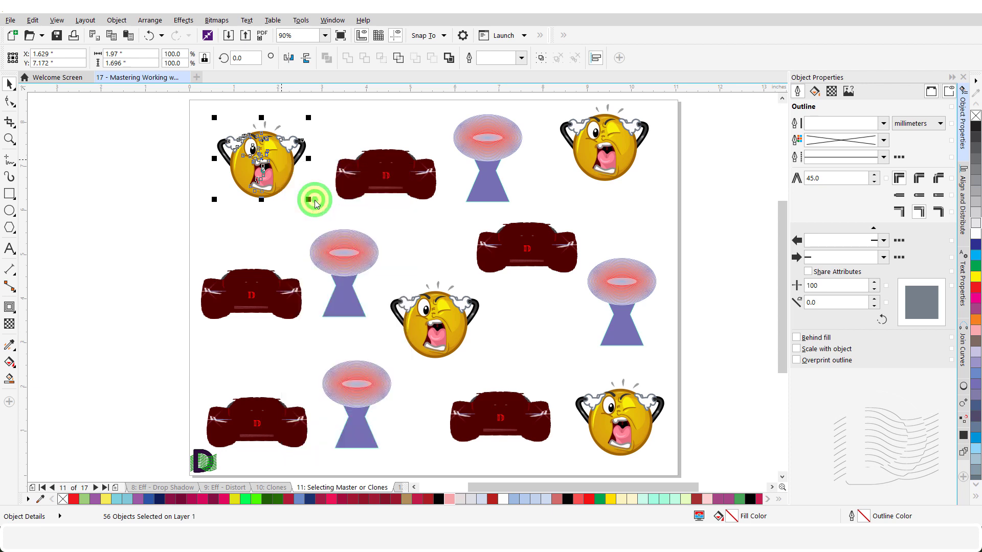
pyautogui.click(36, 283)
pyautogui.hotkey('ctrl', 'z')
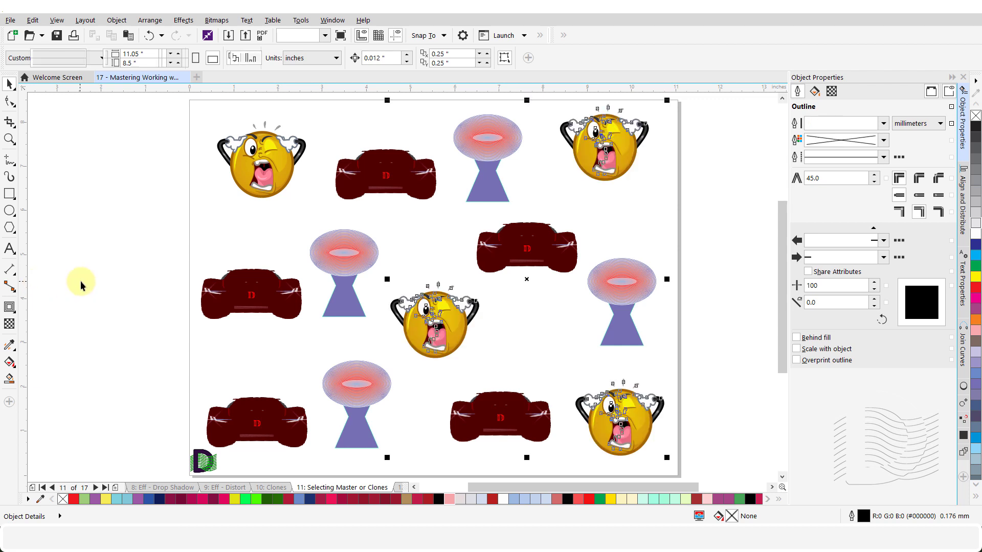
pyautogui.click(84, 281)
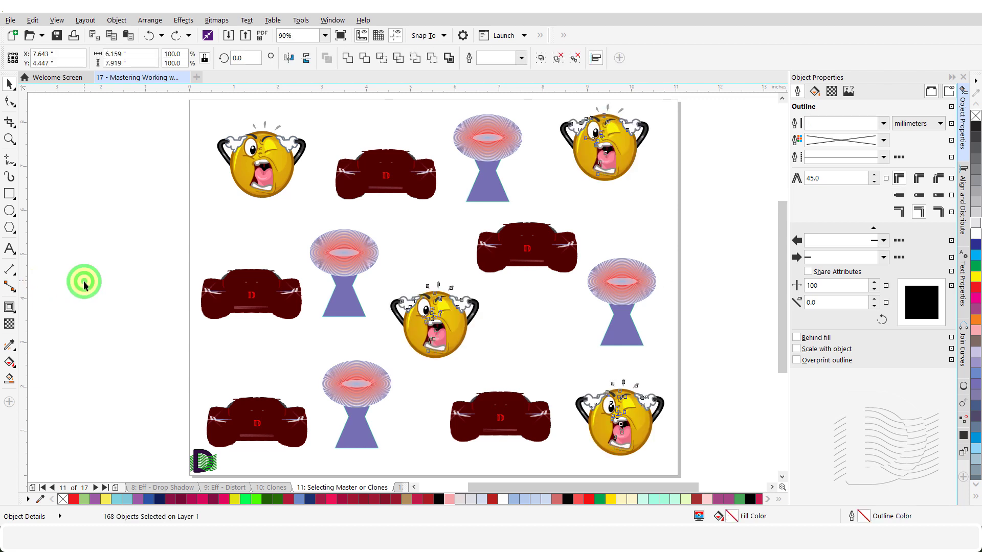
# Step: Go to the Symbol 1 page and open the Symbol Manager
pyautogui.click(96, 488)
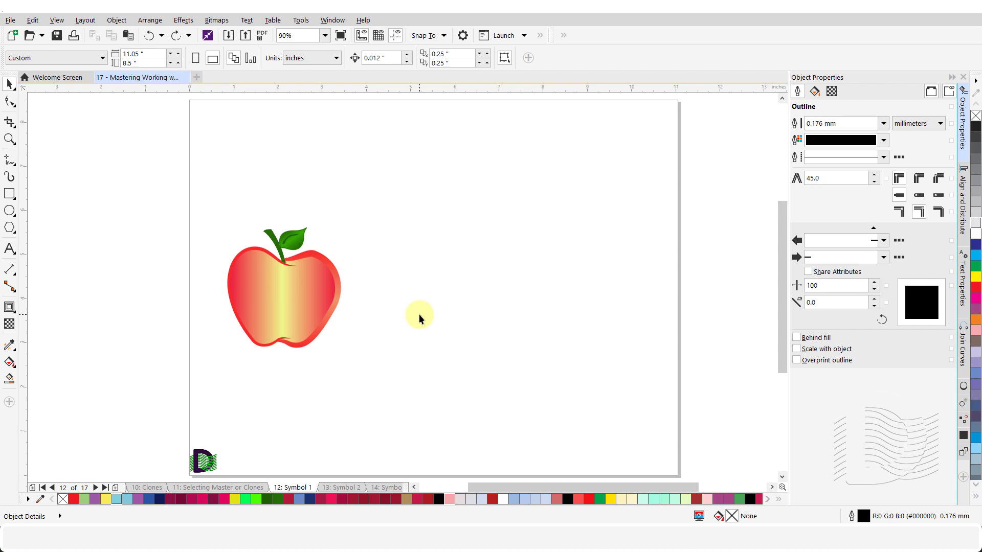
pyautogui.click(335, 20)
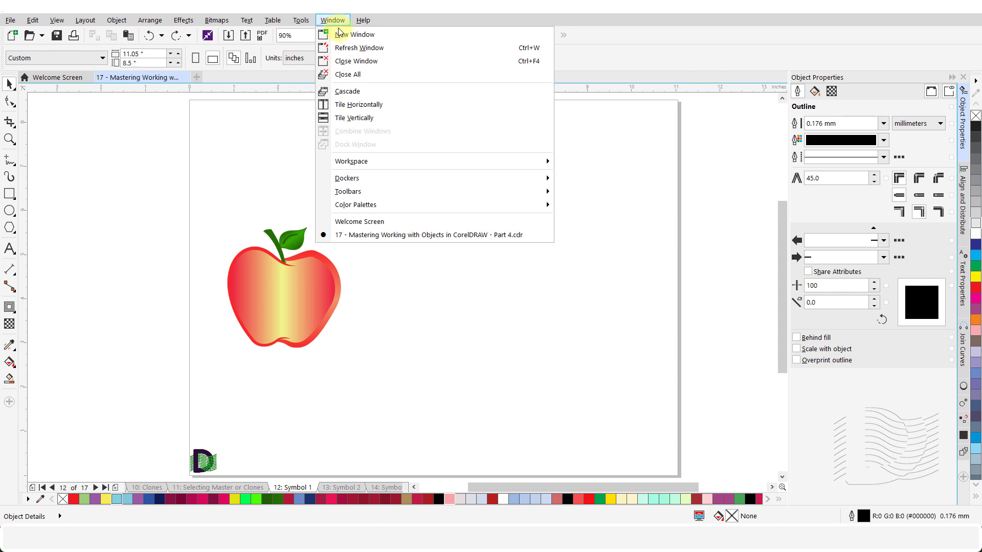
pyautogui.moveTo(489, 179)
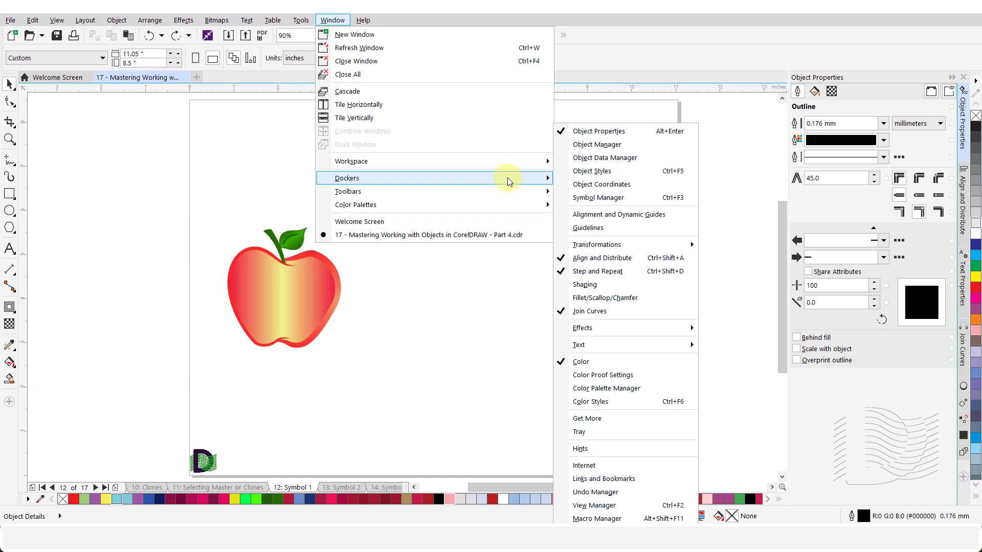
pyautogui.click(591, 205)
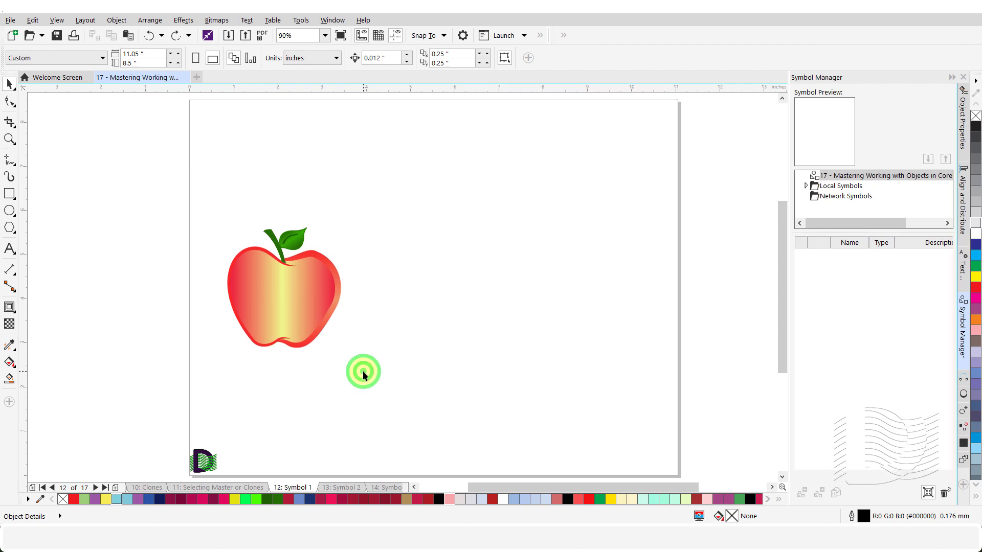
# Step: Create a new symbol named Apple from all the objects of the apple drawing
pyautogui.moveTo(363, 372); pyautogui.dragTo(180, 210)
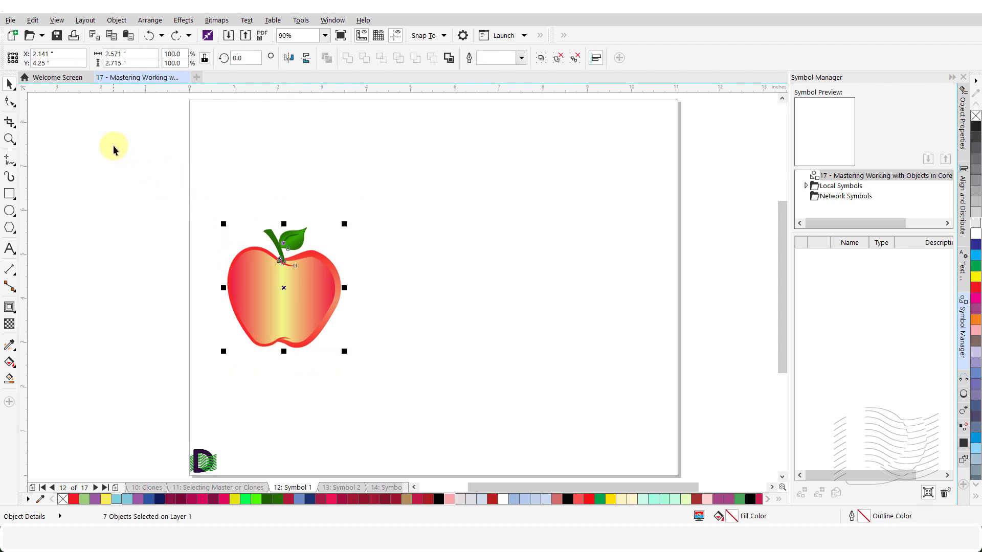
pyautogui.click(116, 21)
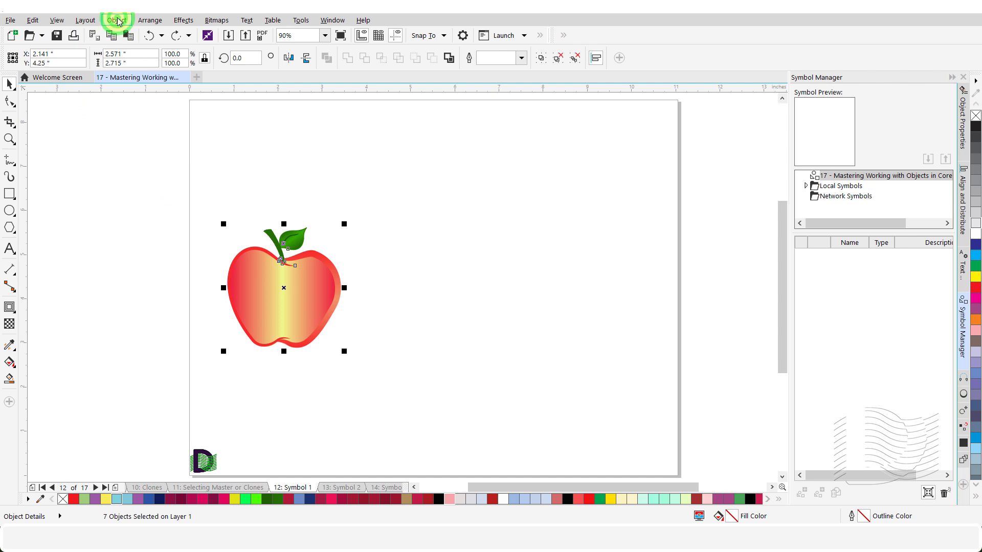
pyautogui.moveTo(228, 108)
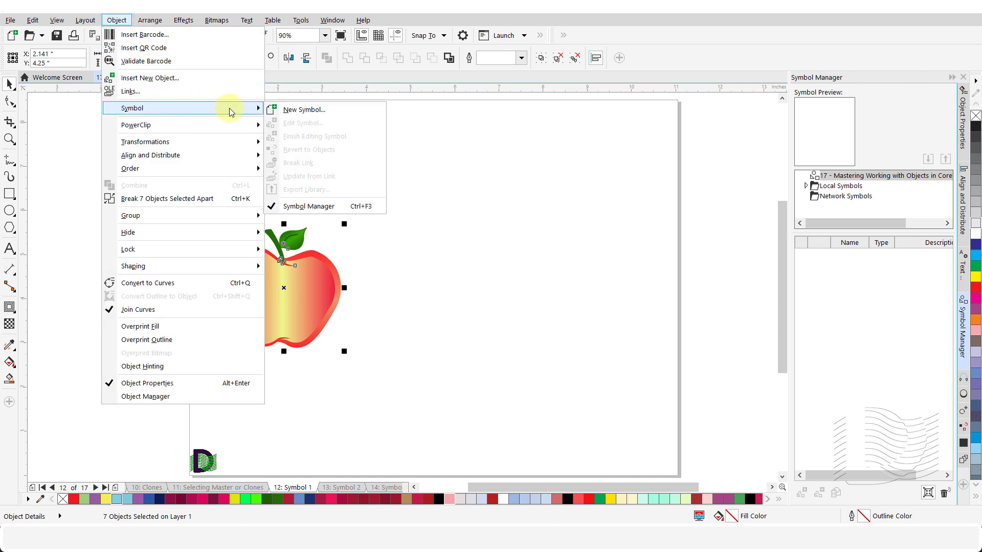
pyautogui.click(335, 109)
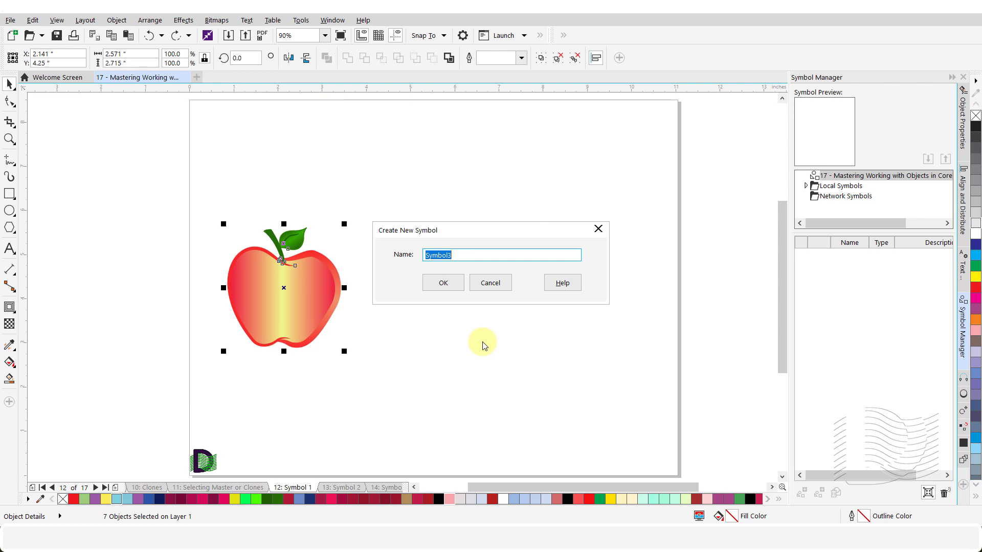
pyautogui.write('Apple')
pyautogui.click(445, 282)
pyautogui.click(575, 360)
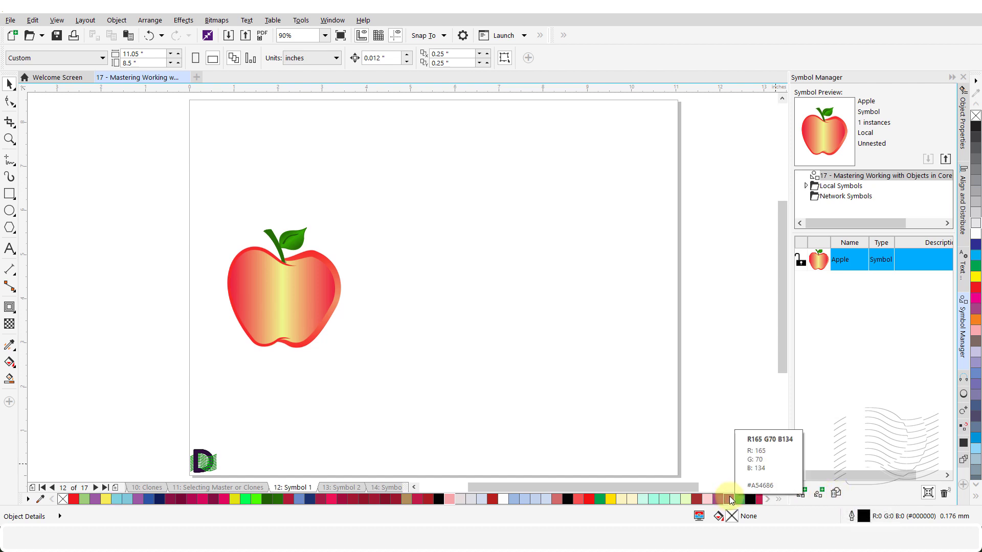
# Step: Insert three more Apple symbol instances, placing them at the page's upper right, centre and lower right
pyautogui.click(801, 492)
pyautogui.moveTo(407, 284); pyautogui.dragTo(556, 183)
pyautogui.click(720, 419)
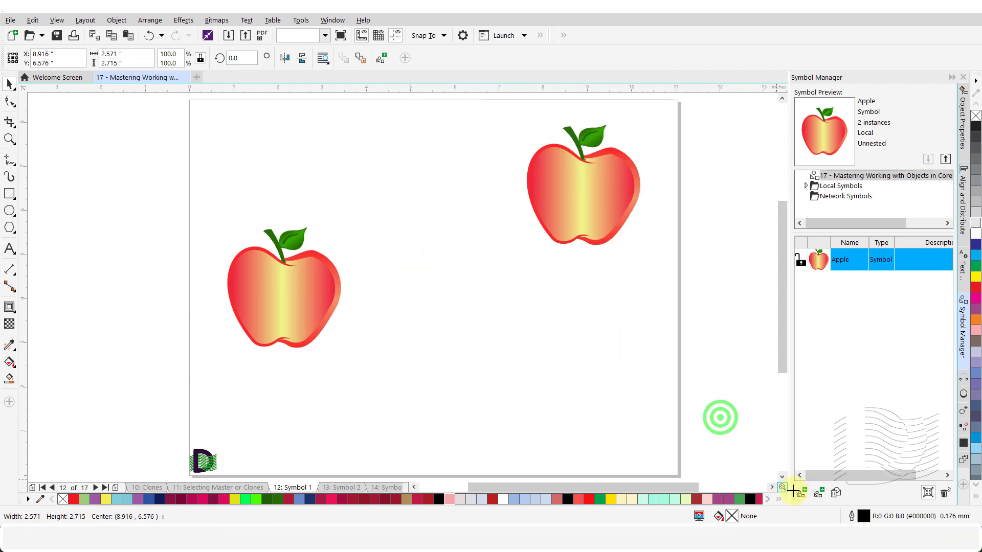
pyautogui.click(801, 494)
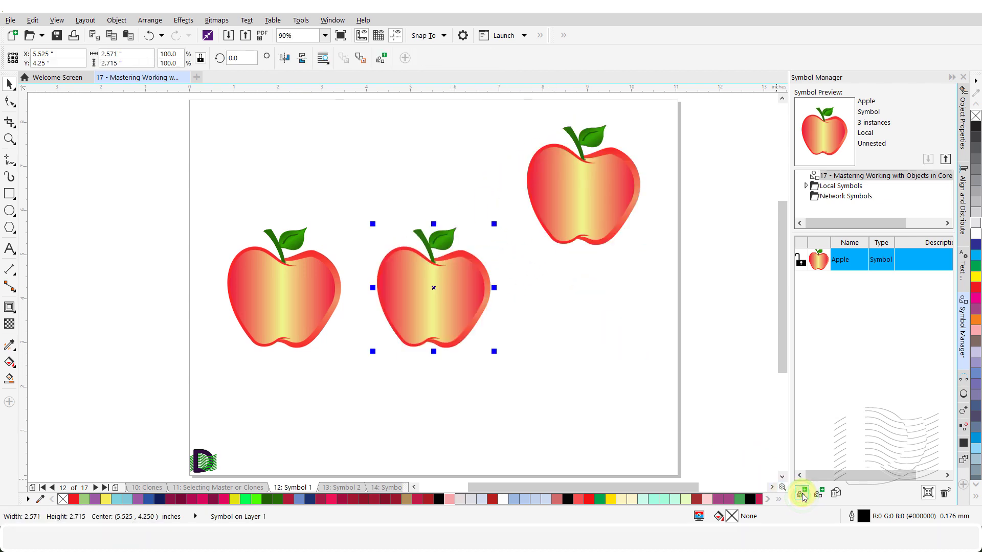
pyautogui.click(802, 493)
pyautogui.moveTo(431, 312); pyautogui.dragTo(574, 407)
pyautogui.click(433, 413)
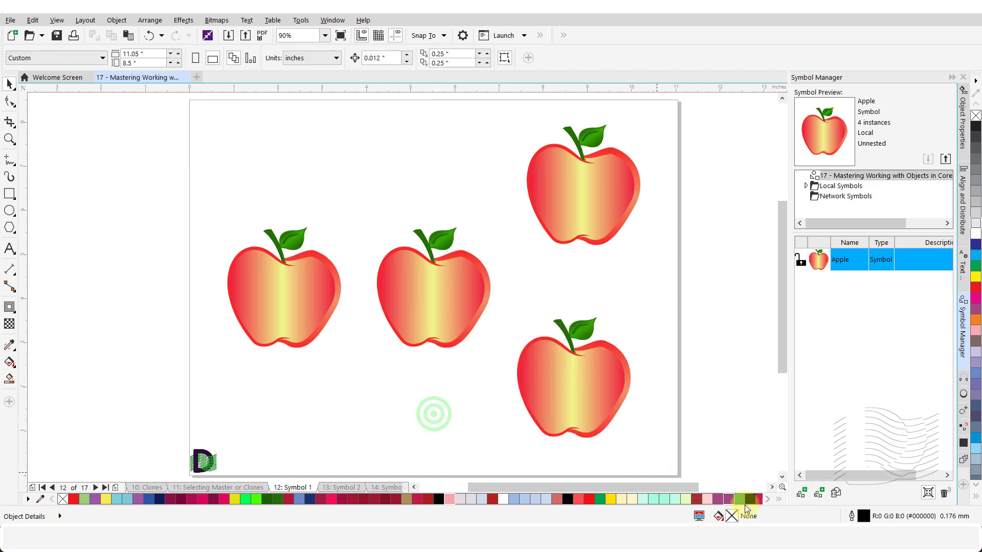
# Step: Edit the Apple symbol by filling its stem with light blue, and finish editing the symbol
pyautogui.click(819, 494)
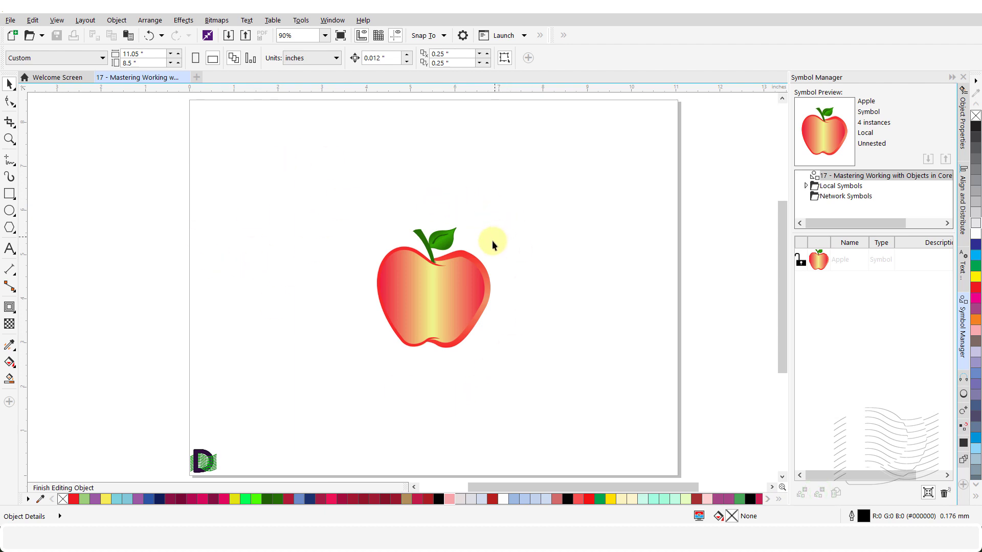
pyautogui.click(421, 239)
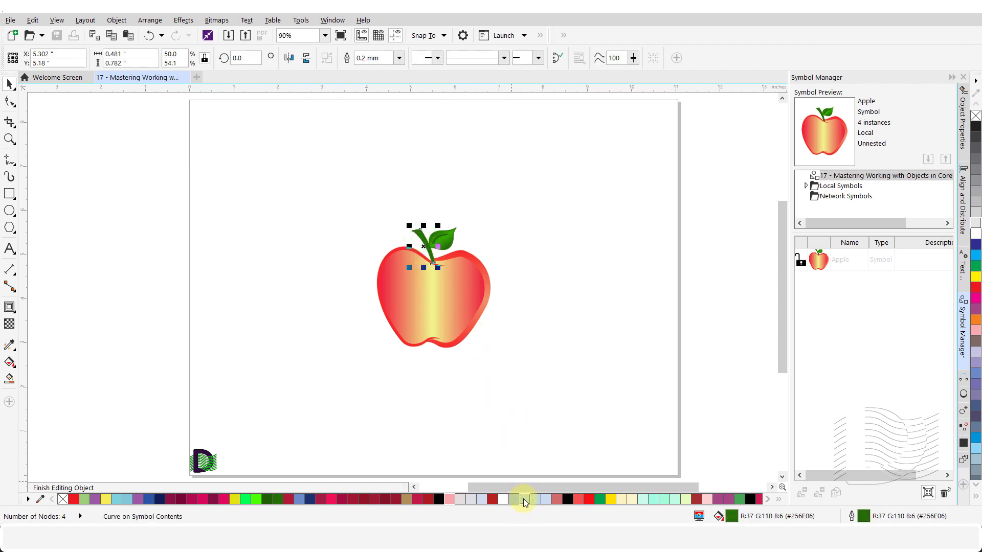
pyautogui.click(522, 498)
pyautogui.click(341, 416)
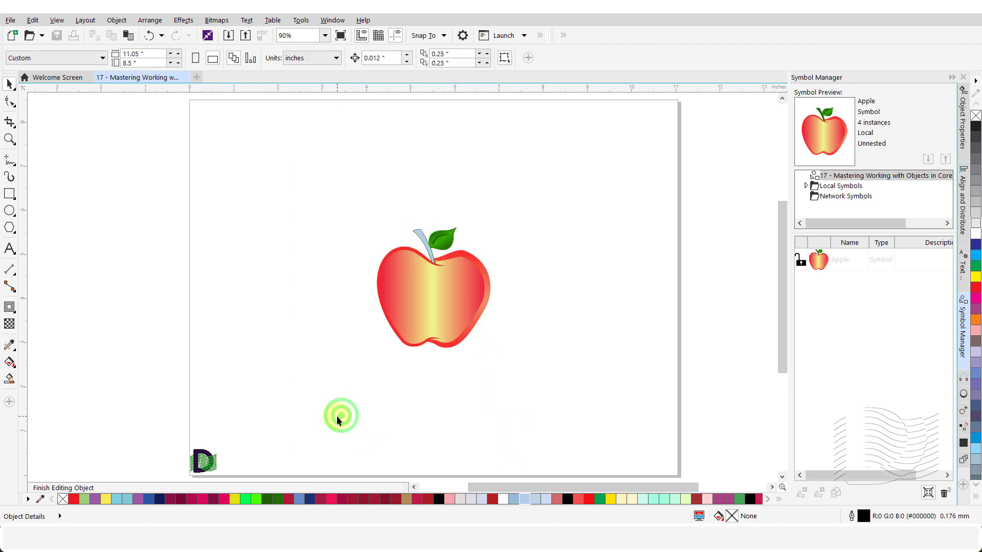
pyautogui.click(65, 488)
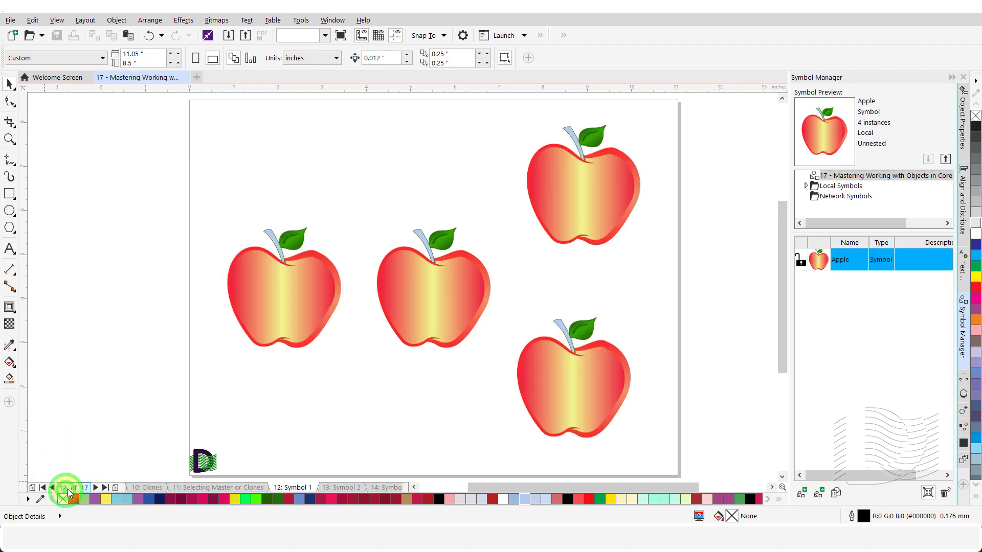
pyautogui.click(357, 428)
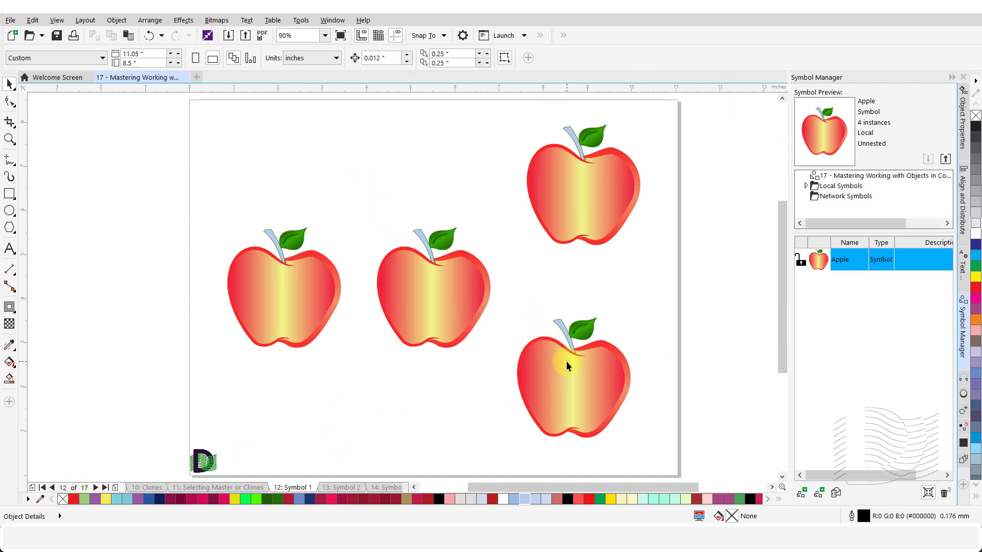
# Step: Delete the Apple symbol instance at the page's lower right
pyautogui.click(578, 406)
pyautogui.press('Delete')
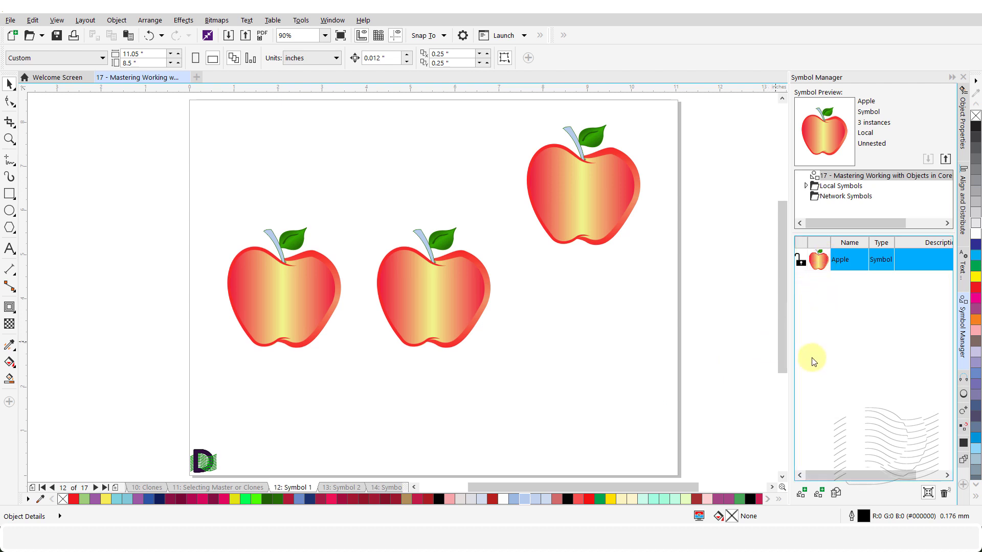
# Step: Delete the Apple symbol together with all its instances from the file, and undo the deletion
pyautogui.click(835, 493)
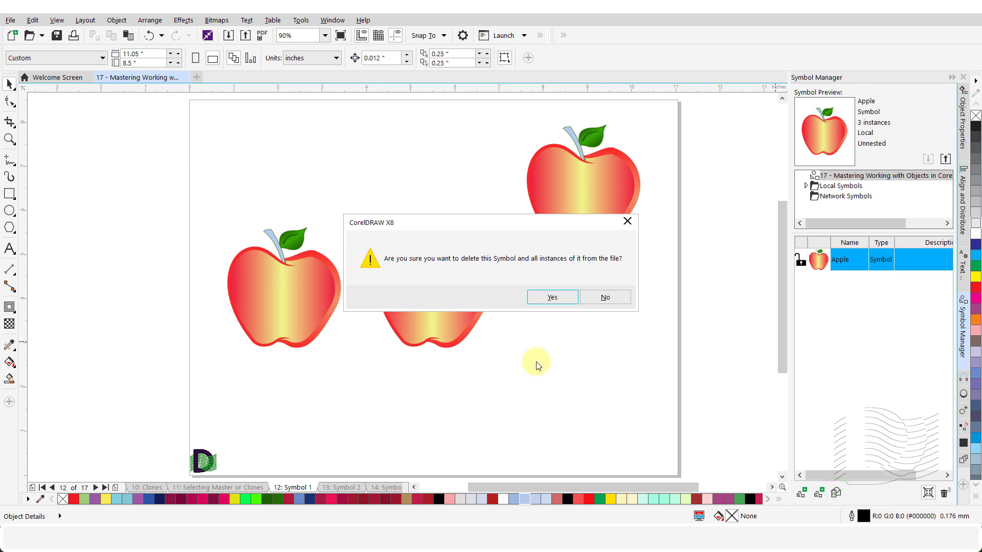
pyautogui.click(545, 297)
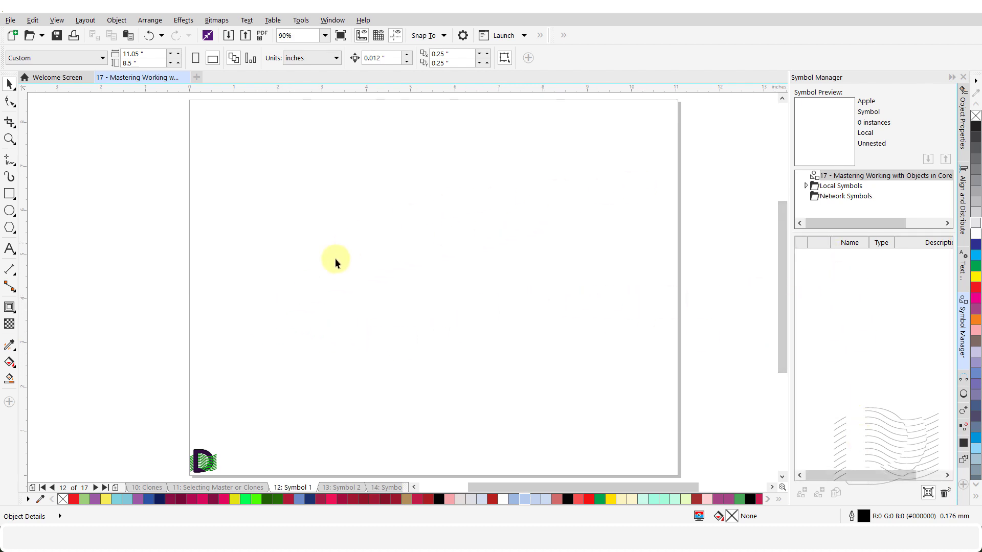
pyautogui.hotkey('ctrl', 'z')
pyautogui.click(427, 444)
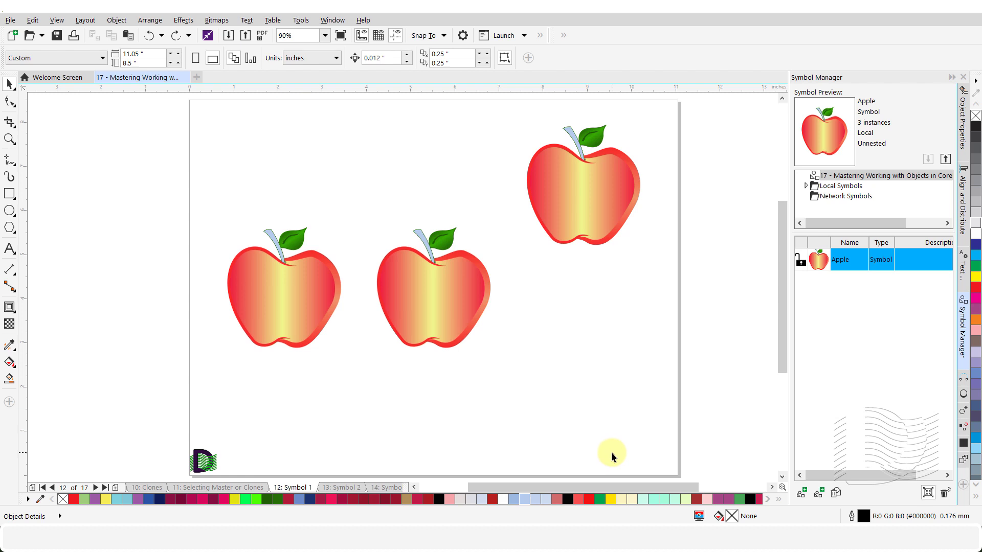
# Step: Insert an Apple symbol instance at the upper right of page Symbol 2 and another at the lower left of page Symbol 3
pyautogui.click(340, 487)
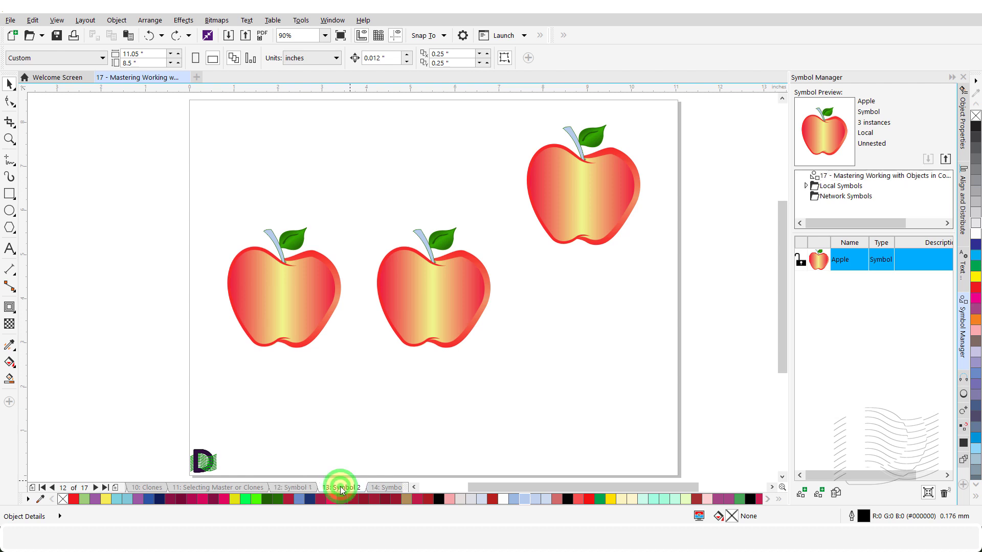
pyautogui.click(799, 494)
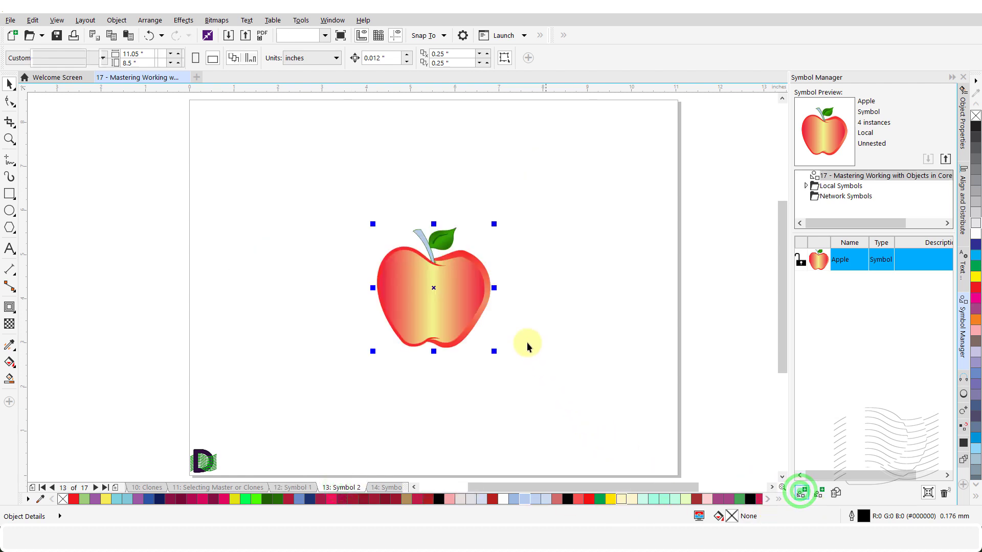
pyautogui.moveTo(442, 296); pyautogui.dragTo(578, 220)
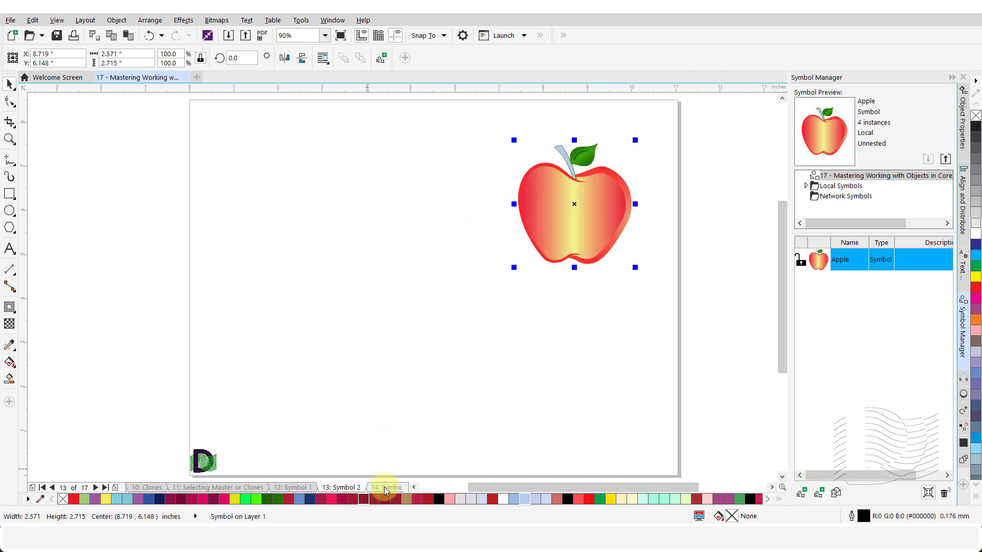
pyautogui.click(385, 487)
pyautogui.click(802, 493)
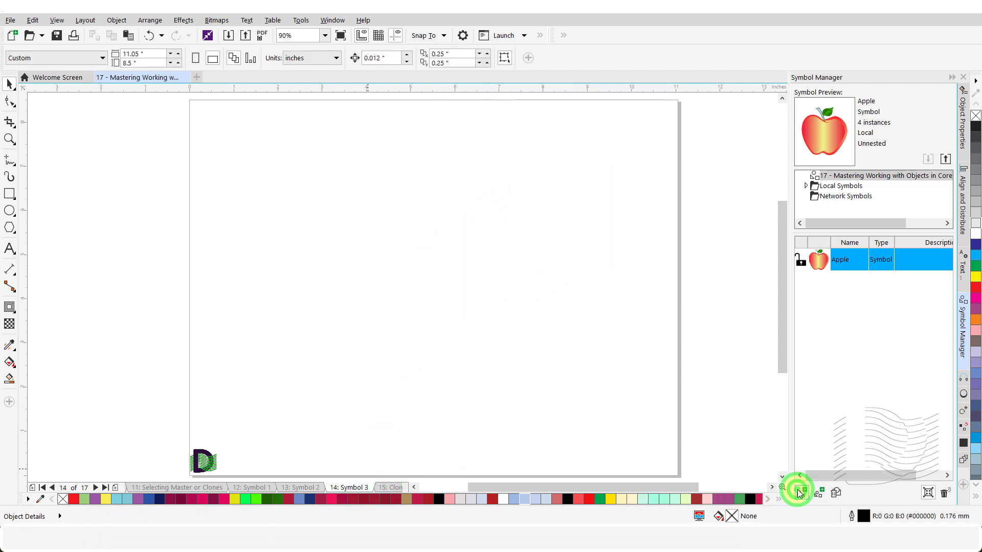
pyautogui.click(448, 315)
pyautogui.moveTo(448, 316); pyautogui.dragTo(326, 369)
# Step: Edit the Apple symbol by filling its leaf with dark blue, finish editing, and check the instances on pages Symbol 2 and Symbol 1
pyautogui.click(819, 493)
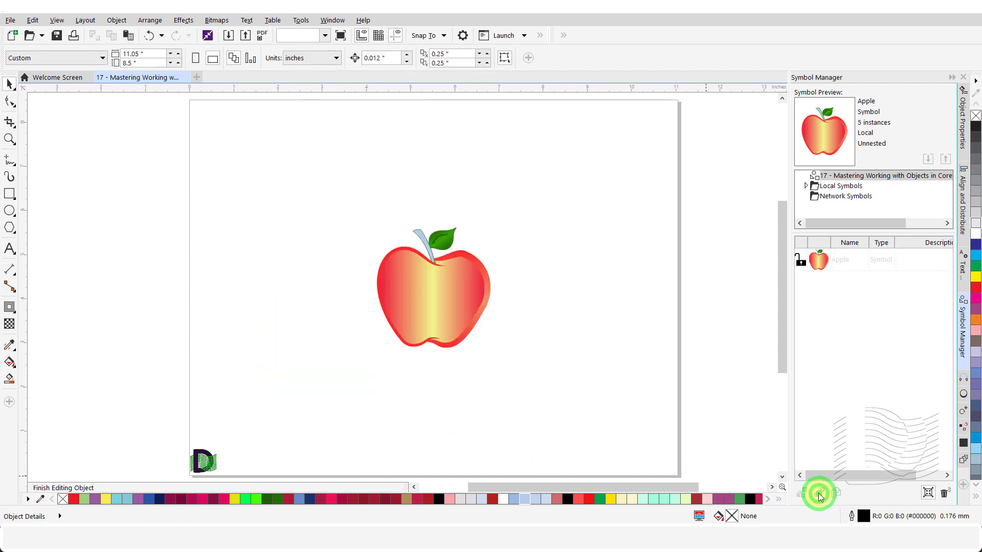
pyautogui.click(443, 246)
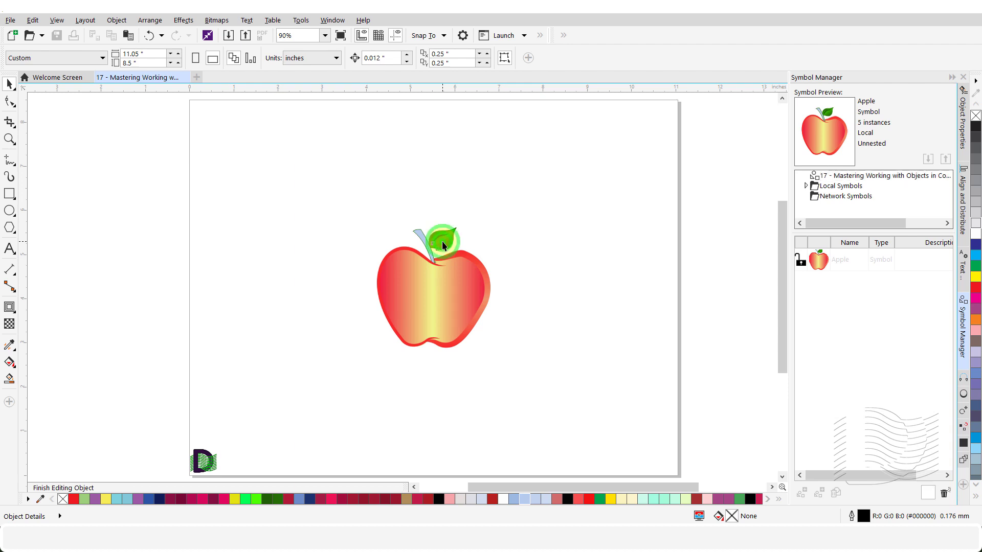
pyautogui.click(310, 495)
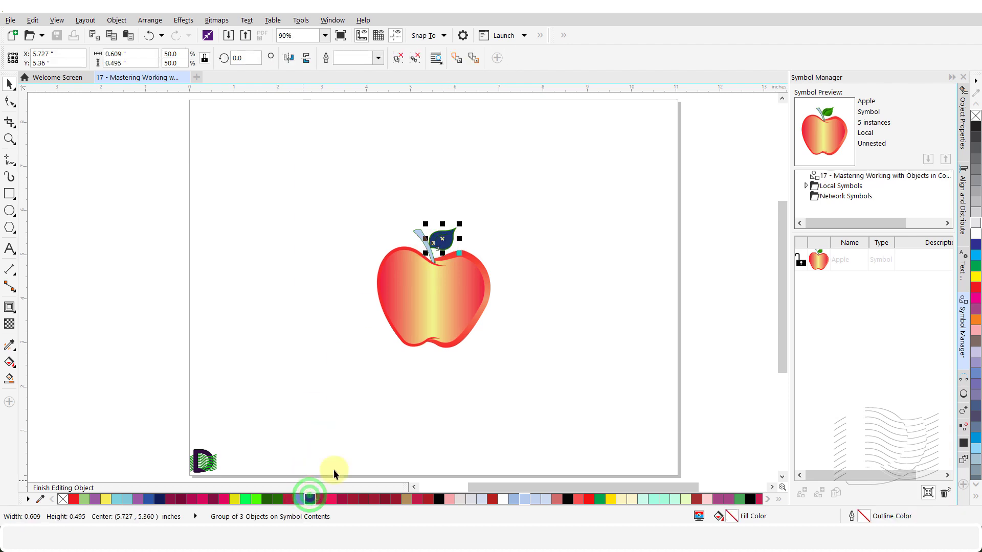
pyautogui.click(351, 445)
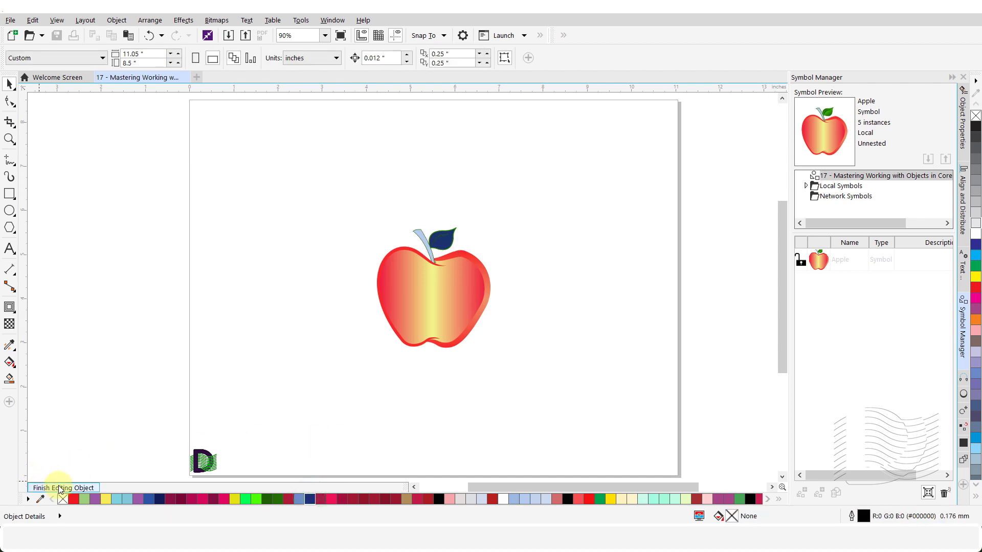
pyautogui.click(60, 488)
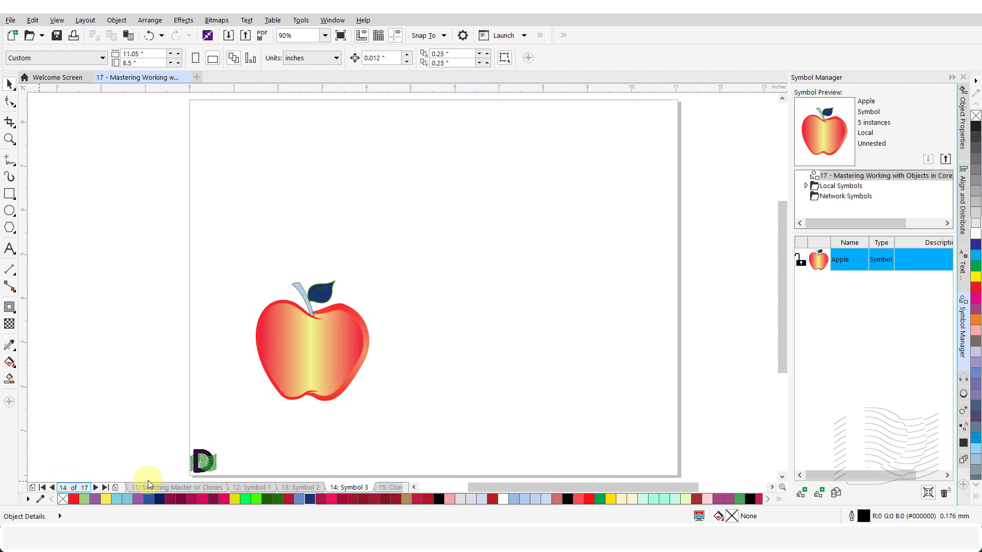
pyautogui.click(297, 489)
pyautogui.click(247, 490)
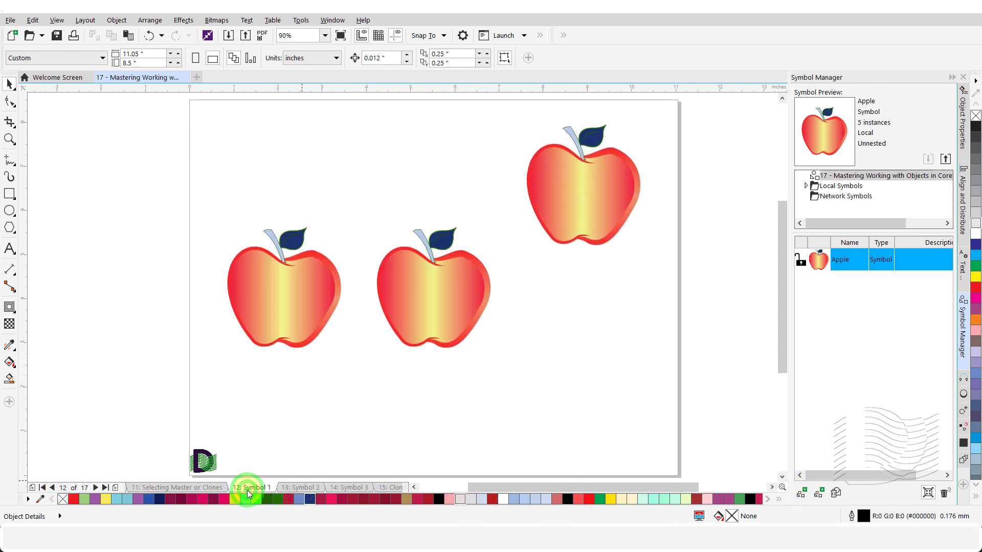
# Step: On page Clones on Multiple Pages, clone the whole yellow face drawing and place the clone near the page centre
pyautogui.click(391, 487)
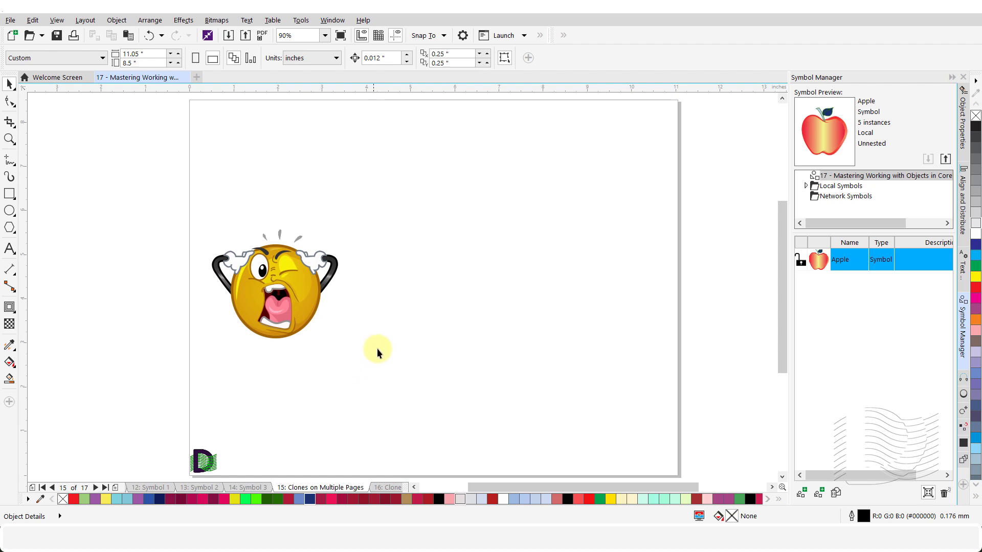
pyautogui.moveTo(376, 350); pyautogui.dragTo(159, 211)
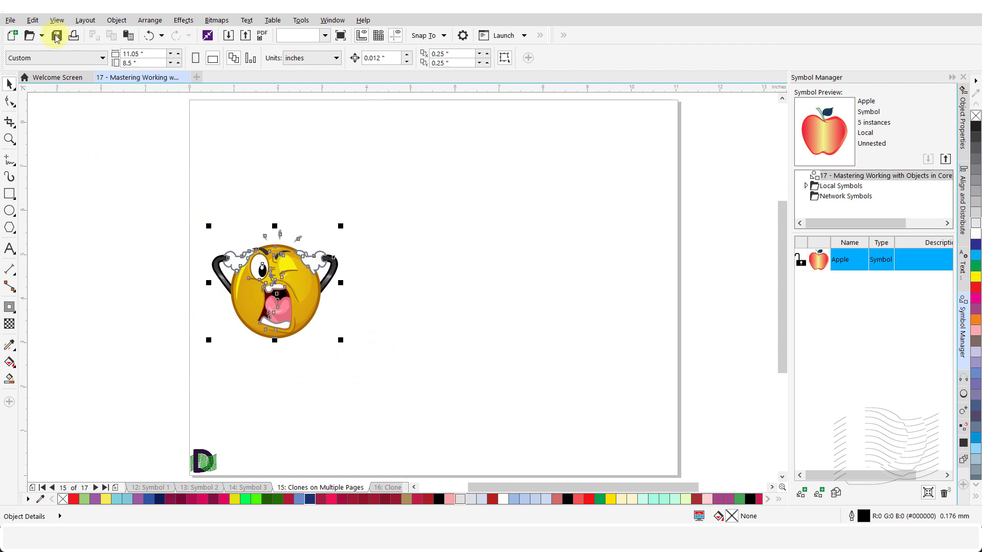
pyautogui.click(31, 20)
pyautogui.hotkey('ctrl', 'd')
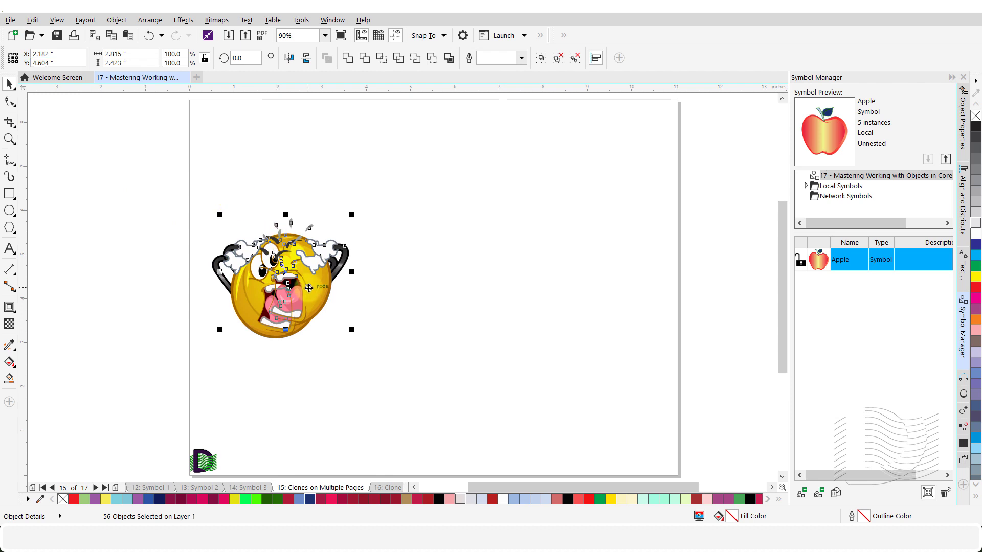
pyautogui.moveTo(308, 289); pyautogui.dragTo(468, 295)
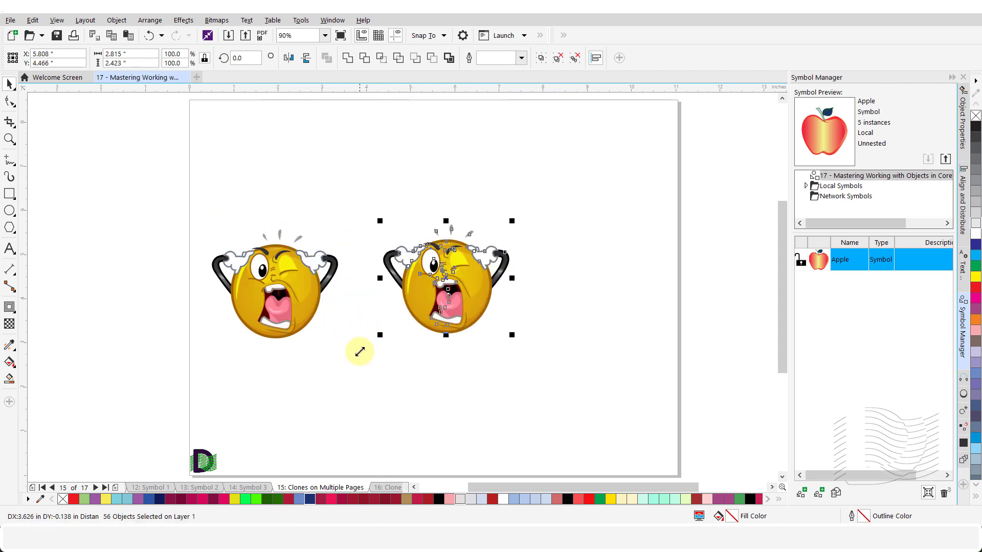
# Step: Make a second clone of the original yellow face and place it at the right side of the page
pyautogui.moveTo(355, 364); pyautogui.dragTo(155, 216)
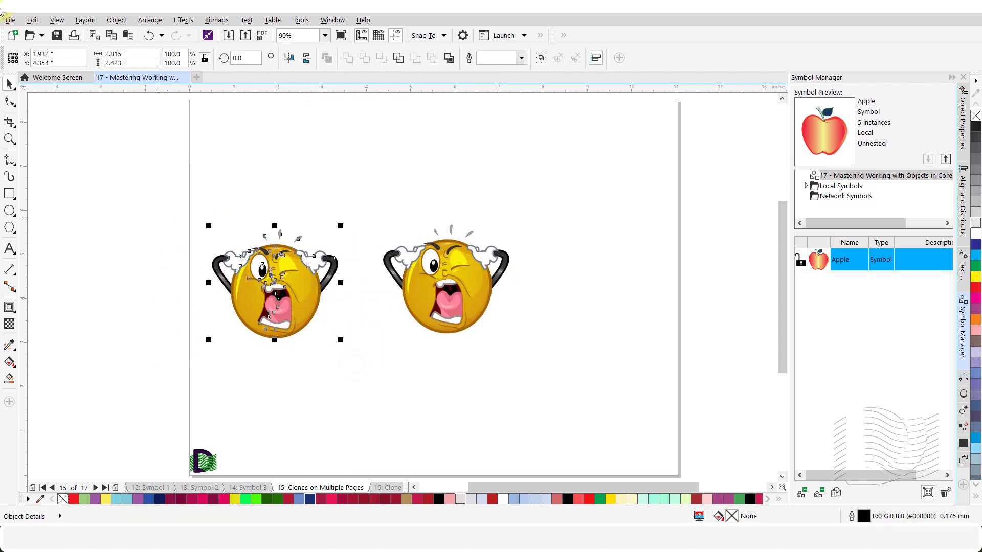
pyautogui.click(32, 20)
pyautogui.click(54, 161)
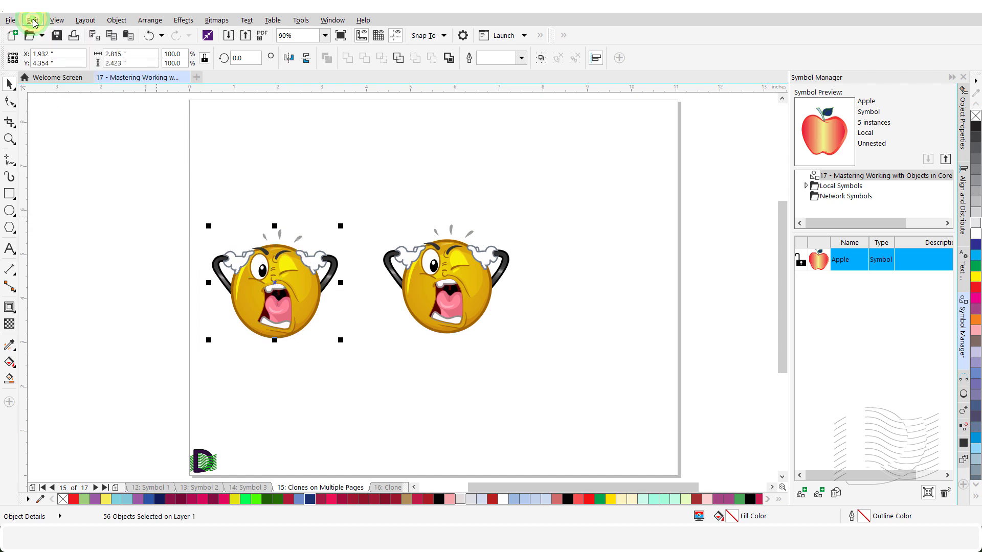
pyautogui.moveTo(307, 284); pyautogui.dragTo(664, 303)
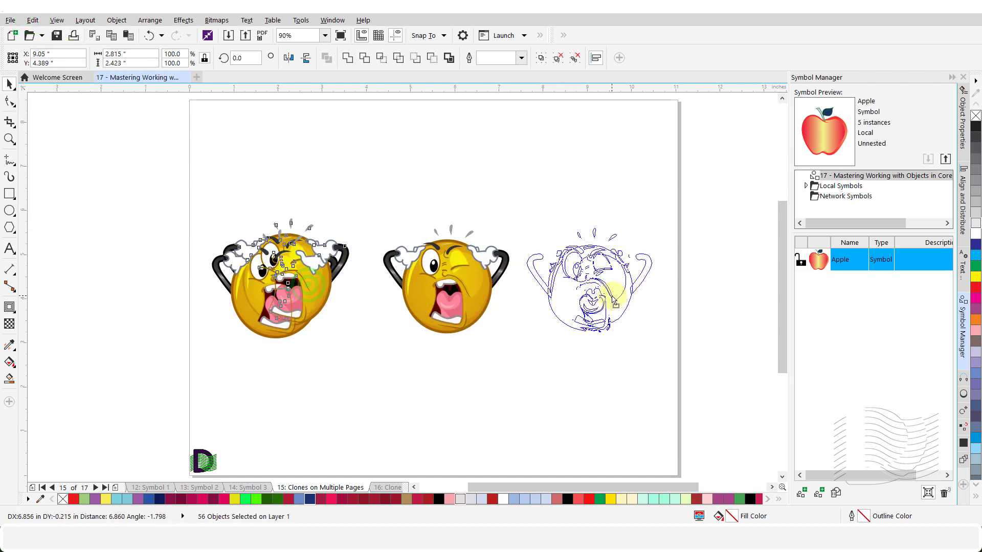
pyautogui.click(346, 373)
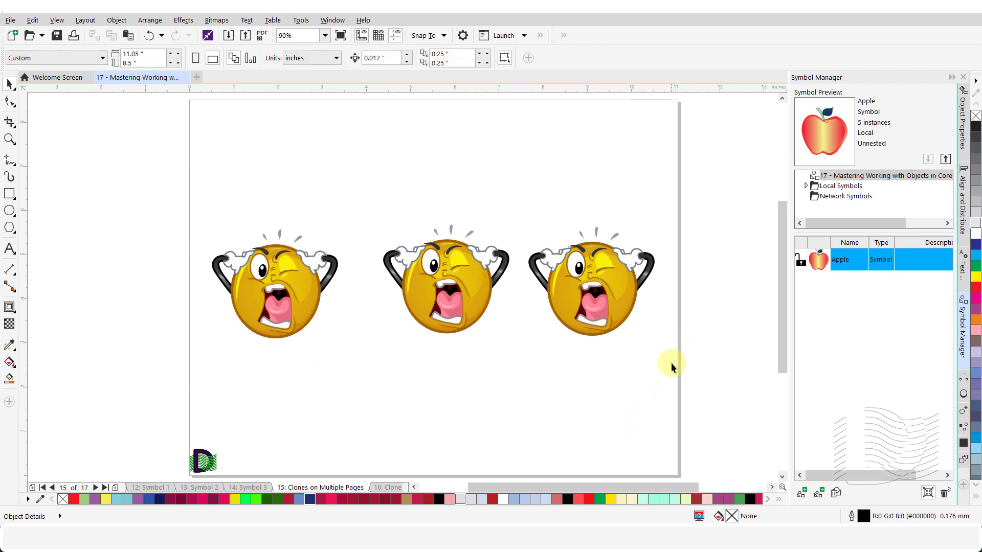
# Step: Copy the rightmost face clone and paste it on page Clone 1
pyautogui.moveTo(671, 363); pyautogui.dragTo(515, 222)
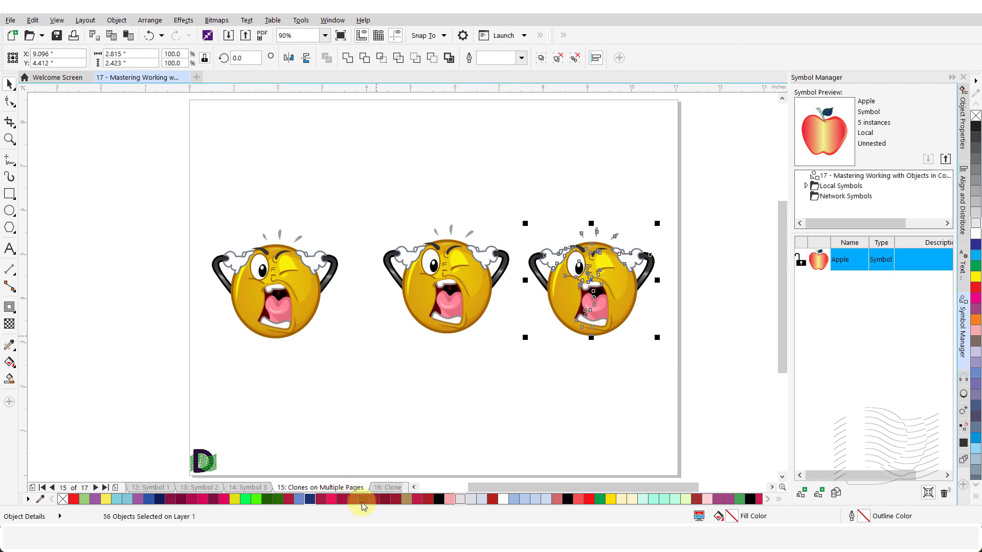
pyautogui.click(386, 488)
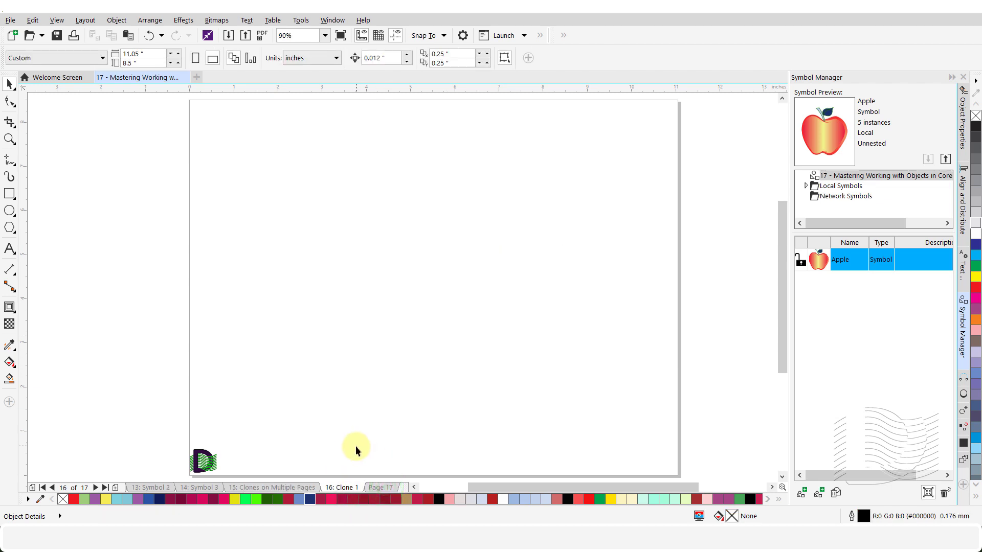
pyautogui.hotkey('ctrl', 'v')
pyautogui.click(371, 406)
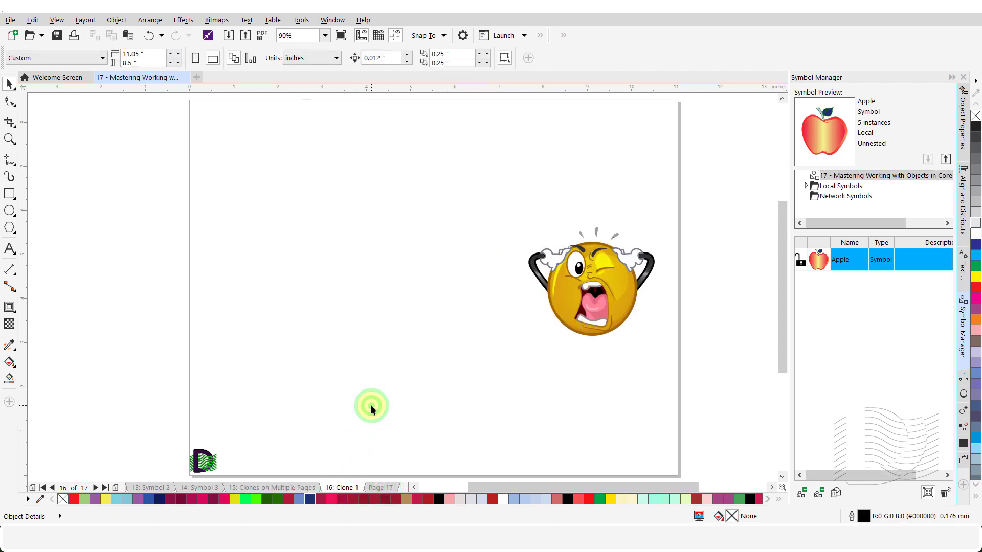
# Step: Fill the open eye of the master face on page Clones on Multiple Pages with bright green, and check the pasted face on page Clone 1
pyautogui.click(287, 489)
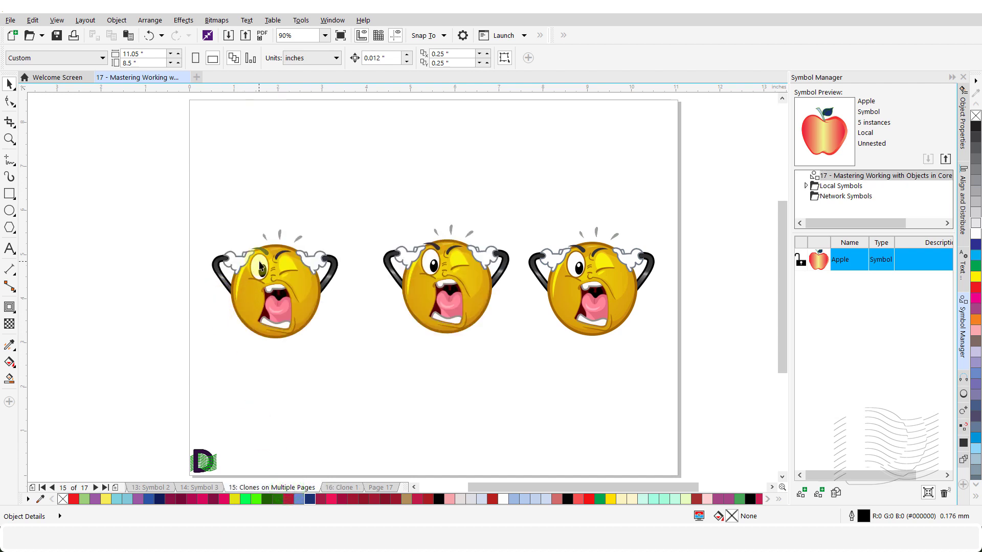
pyautogui.click(260, 265)
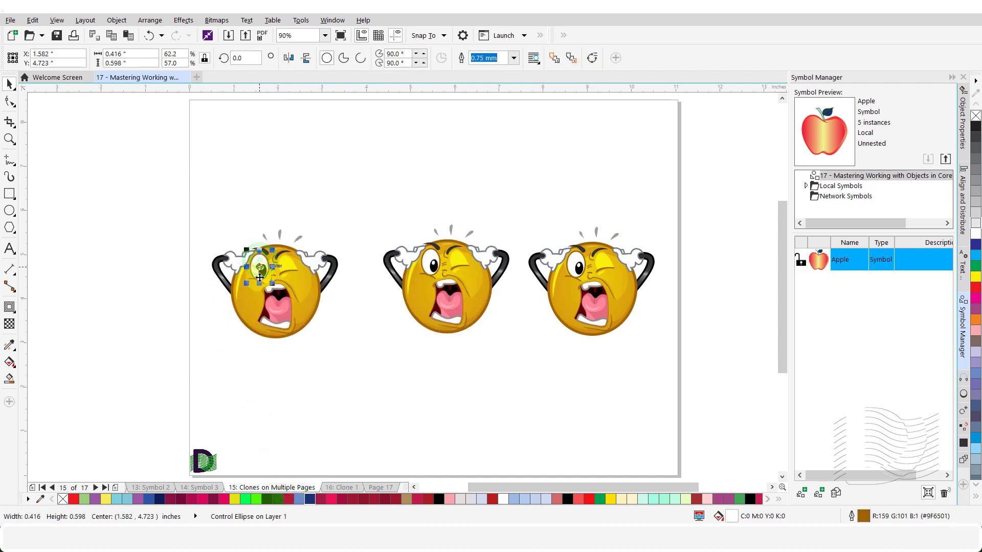
pyautogui.click(255, 499)
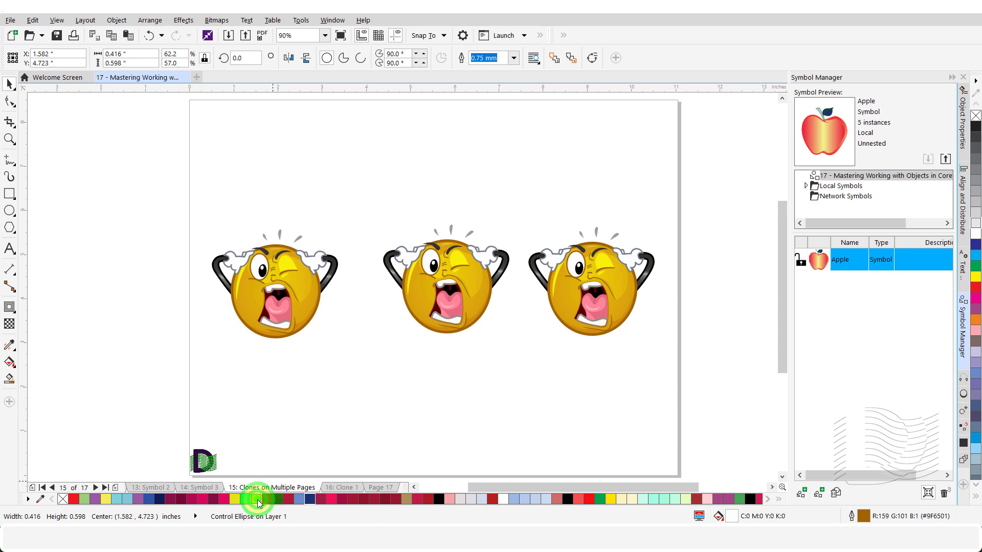
pyautogui.click(381, 403)
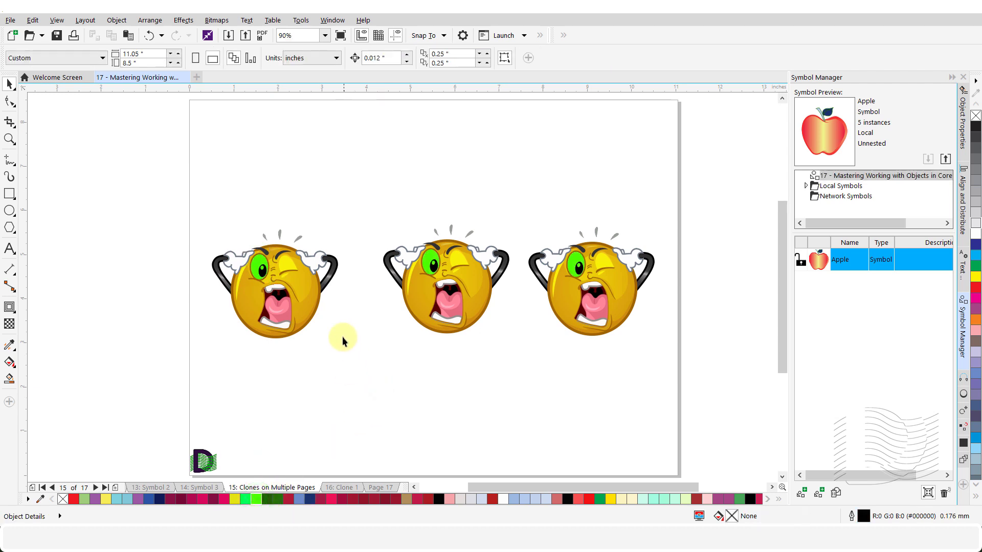
pyautogui.click(339, 488)
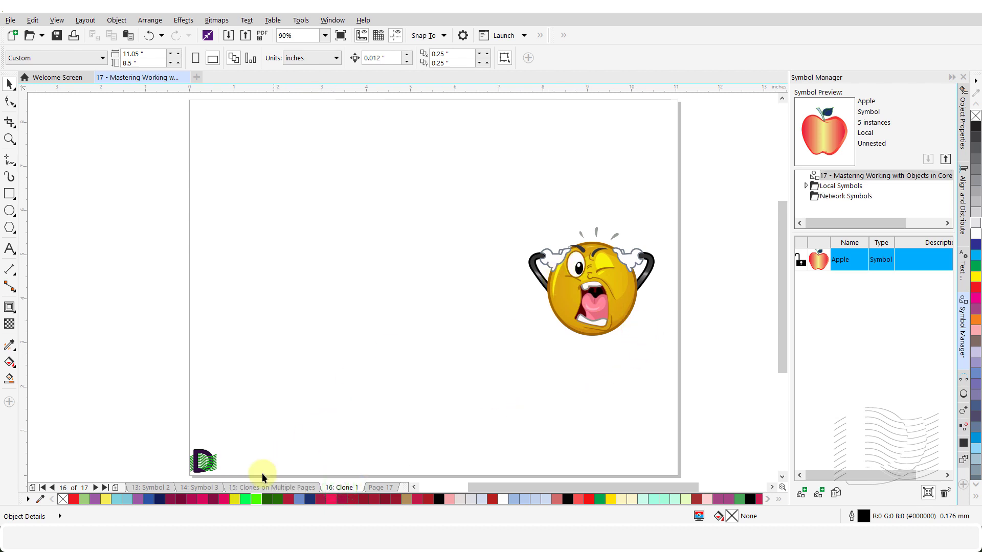
pyautogui.click(254, 487)
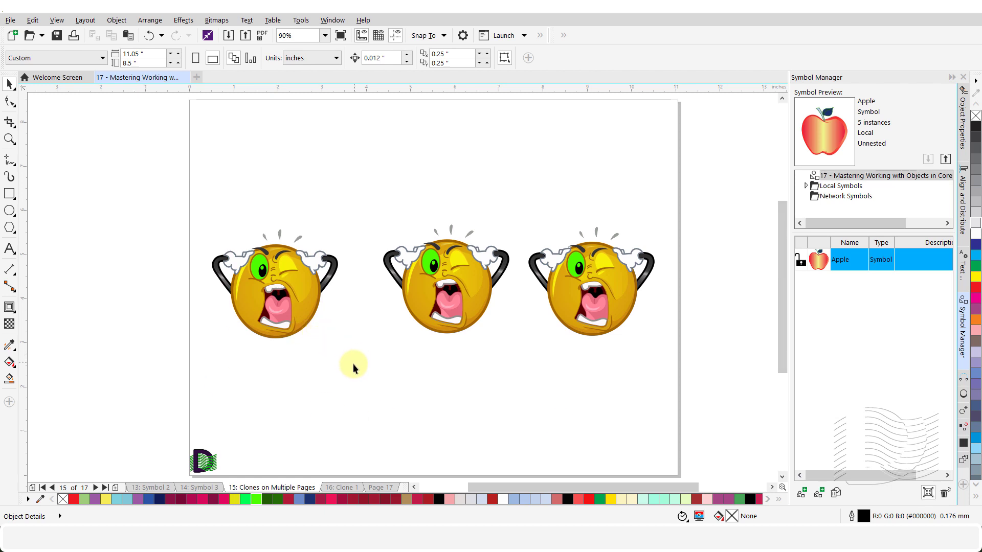
# Step: Clone the green-eyed master face again and place the clone outside the page, beside its left edge
pyautogui.moveTo(353, 363); pyautogui.dragTo(197, 210)
pyautogui.click(32, 20)
pyautogui.click(33, 20)
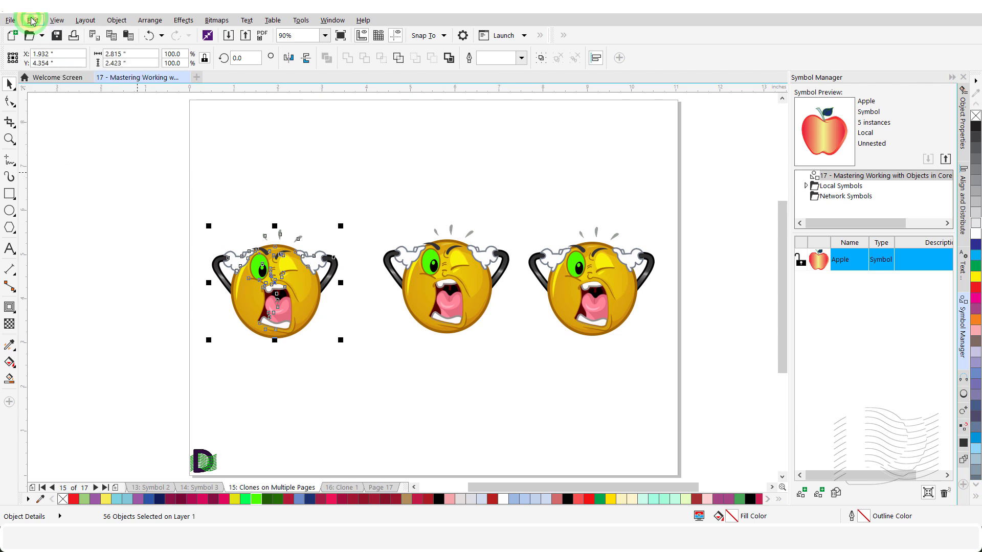
pyautogui.hotkey('ctrl', 'd')
pyautogui.moveTo(318, 283); pyautogui.dragTo(149, 254)
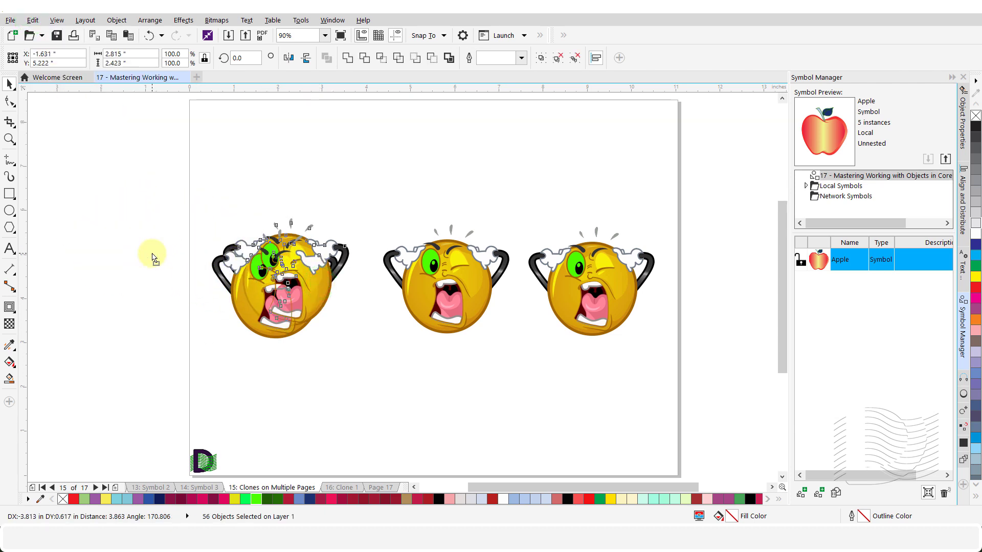
pyautogui.click(169, 371)
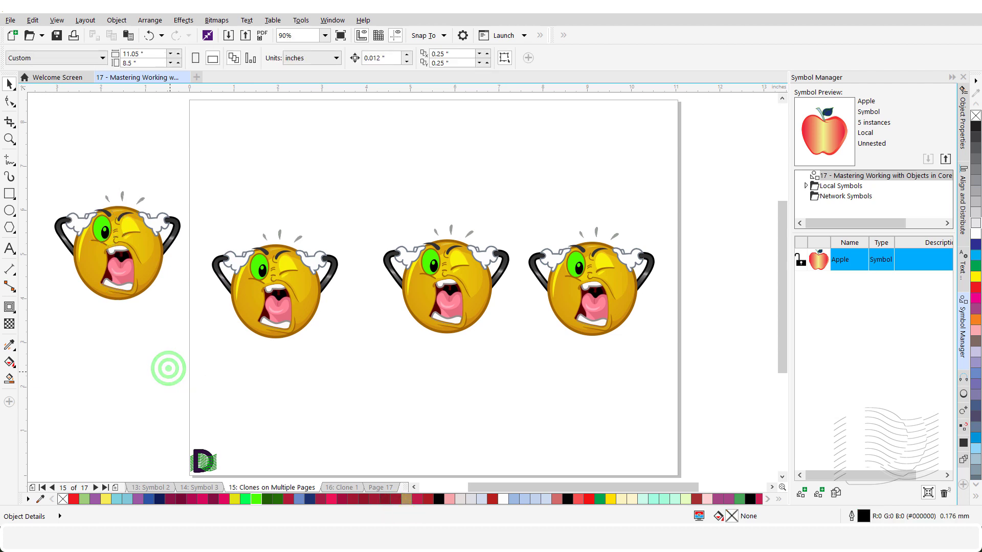
# Step: On page Clone 1, move the off-page face clone onto the left half of the page, and return to page Clones on Multiple Pages
pyautogui.click(349, 488)
pyautogui.moveTo(208, 323); pyautogui.dragTo(38, 181)
pyautogui.moveTo(141, 256); pyautogui.dragTo(325, 287)
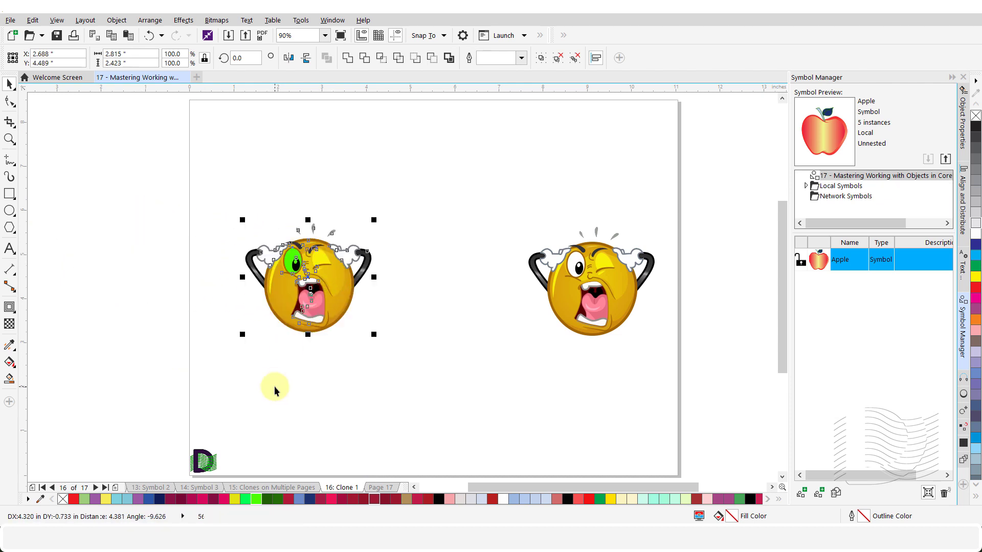
pyautogui.click(274, 386)
pyautogui.click(274, 489)
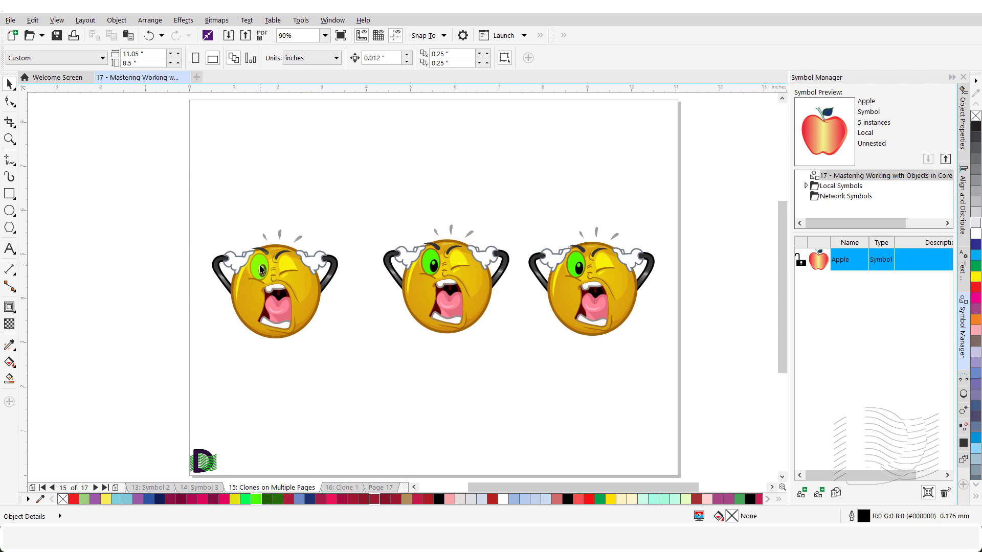
# Step: Recolor the open eye of the master face, the leftmost one on page Clones on Multiple Pages, with light blue
pyautogui.click(261, 270)
pyautogui.click(227, 232)
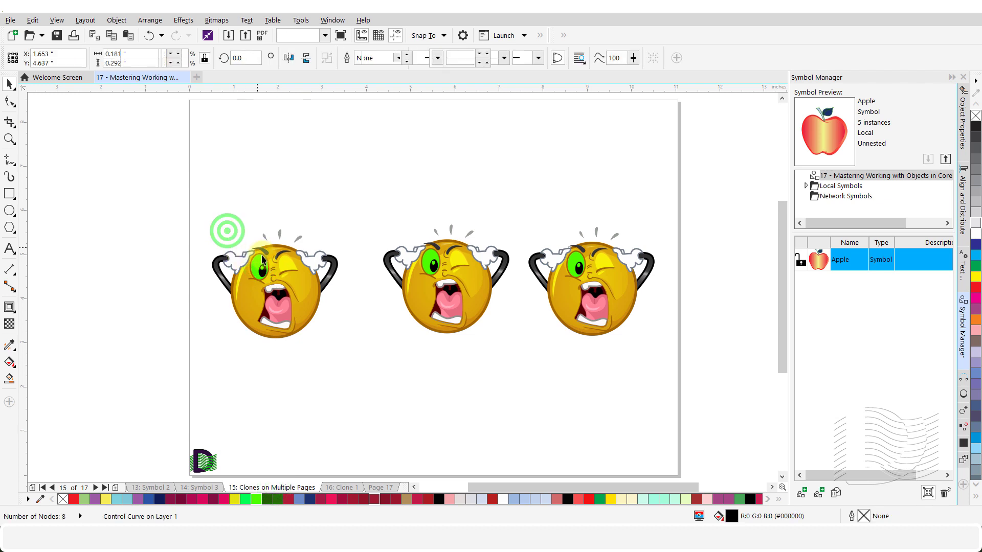
pyautogui.click(259, 256)
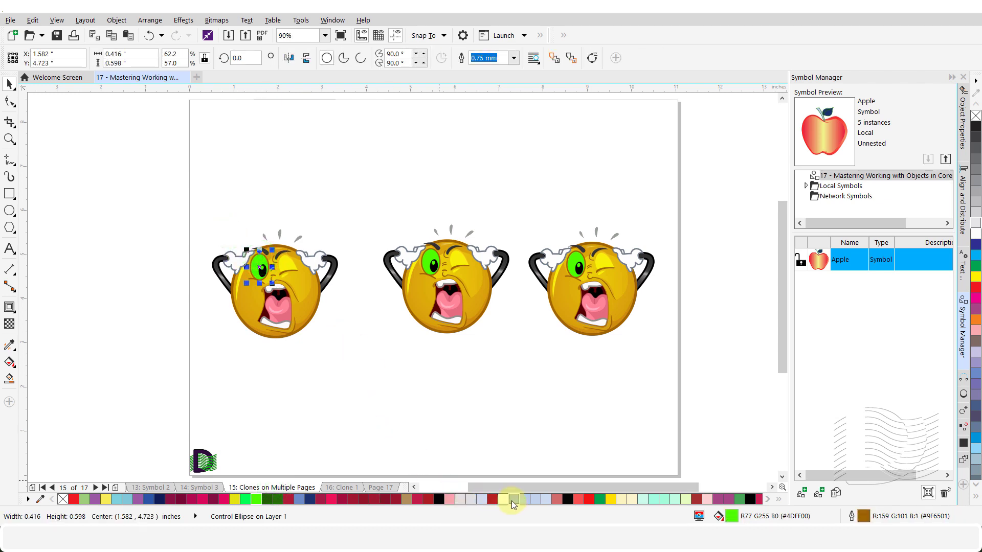
pyautogui.click(514, 499)
pyautogui.click(295, 411)
# Step: Fill both gloved hands of the master face with light pink, and check the clones on page Clone 1
pyautogui.click(237, 262)
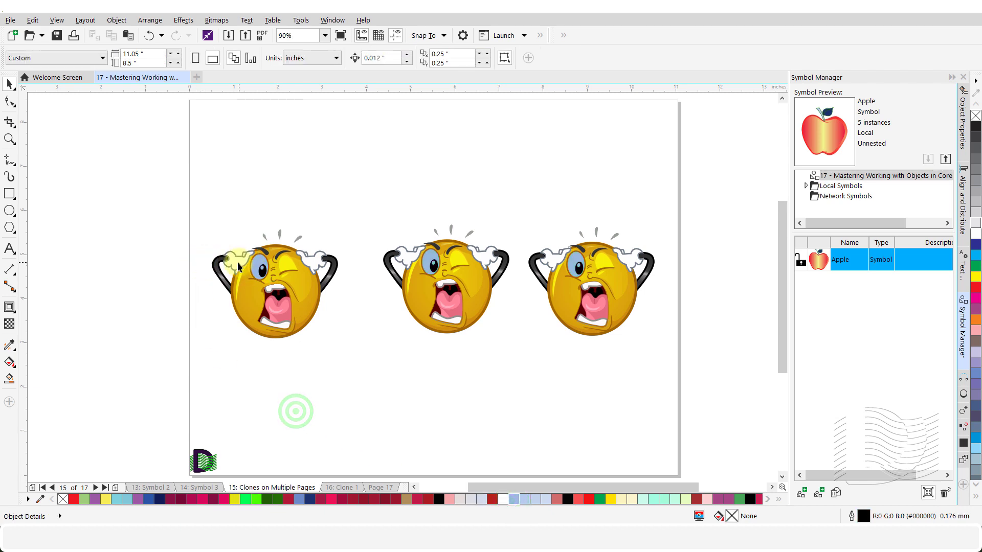
pyautogui.click(314, 259)
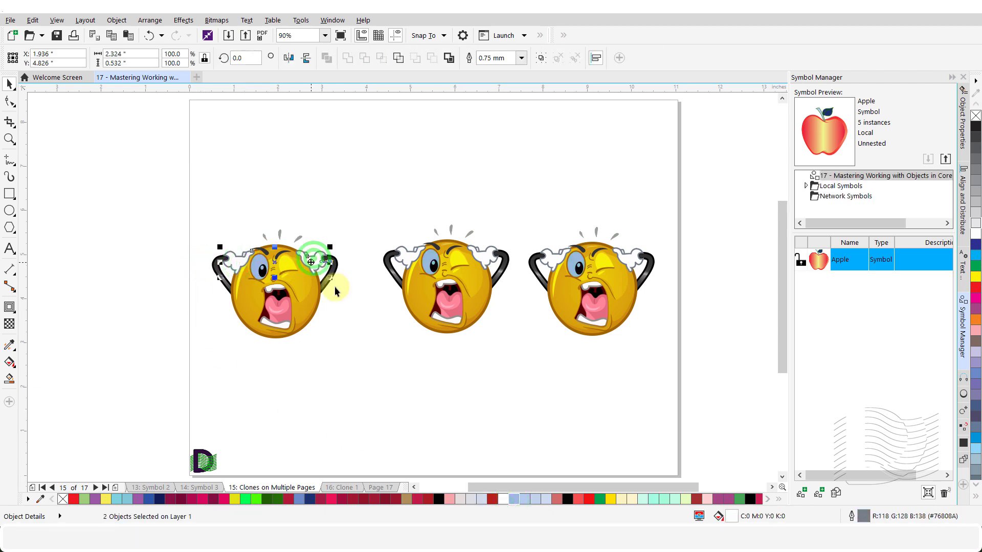
pyautogui.click(452, 500)
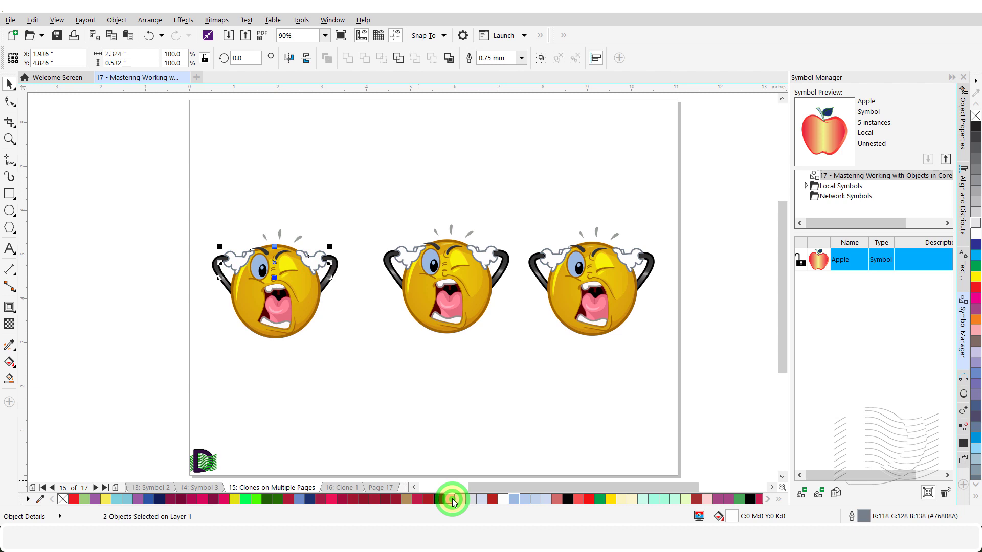
pyautogui.click(322, 391)
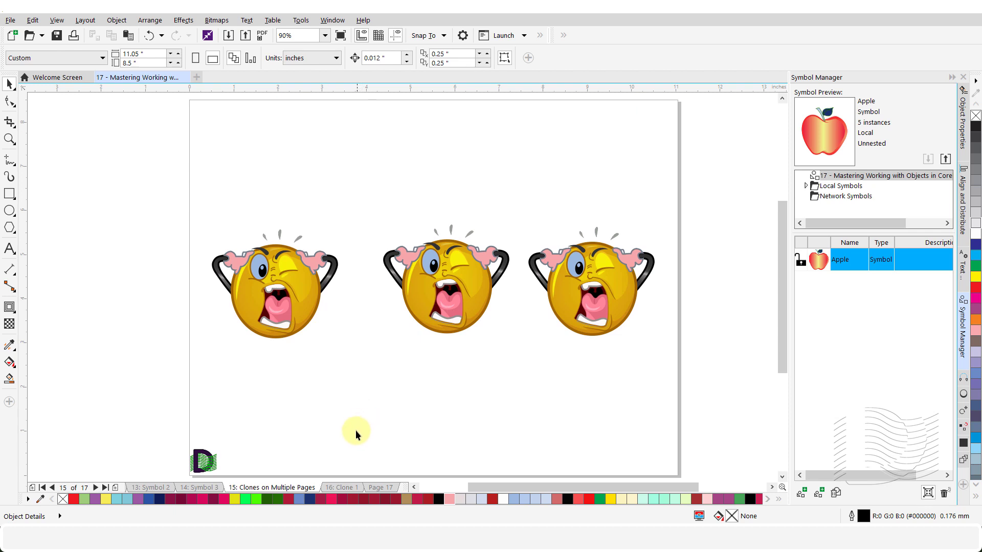
pyautogui.click(347, 489)
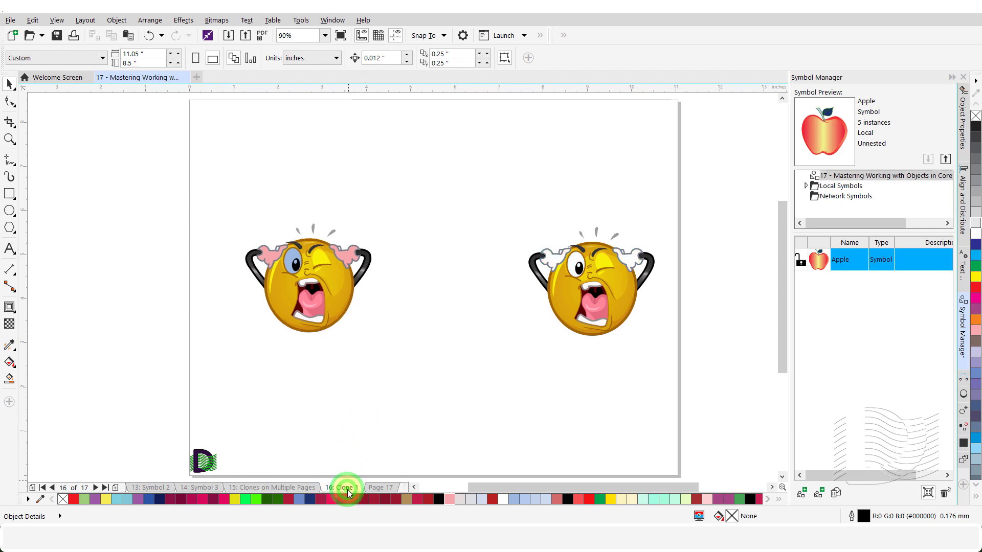